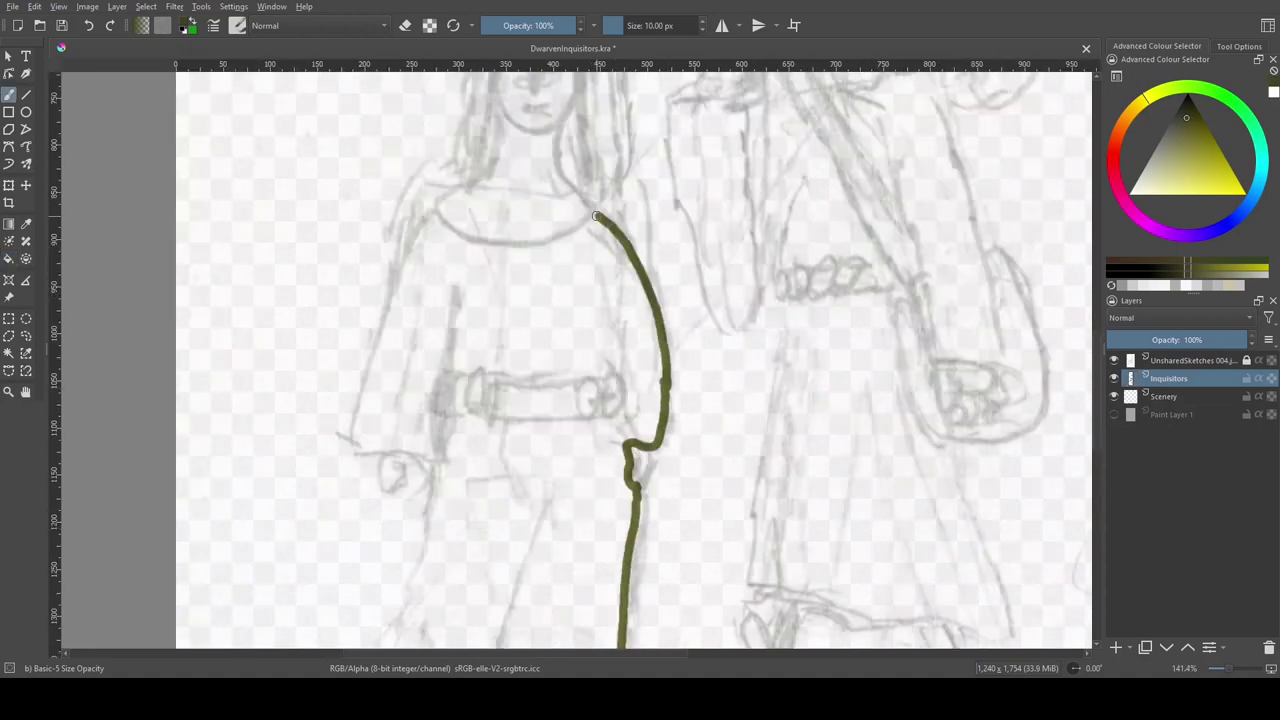
Step: Outline the figure's left sleeve, robe side and lower hem in olive with the 10 px brush, following the sketch
mouse_move(429, 227)
left_mouse_down()
mouse_move(364, 450)
mouse_move(440, 420)
left_mouse_up()
scroll(440, 420, "down", 2)
left_click_drag(472, 315, 506, 537)
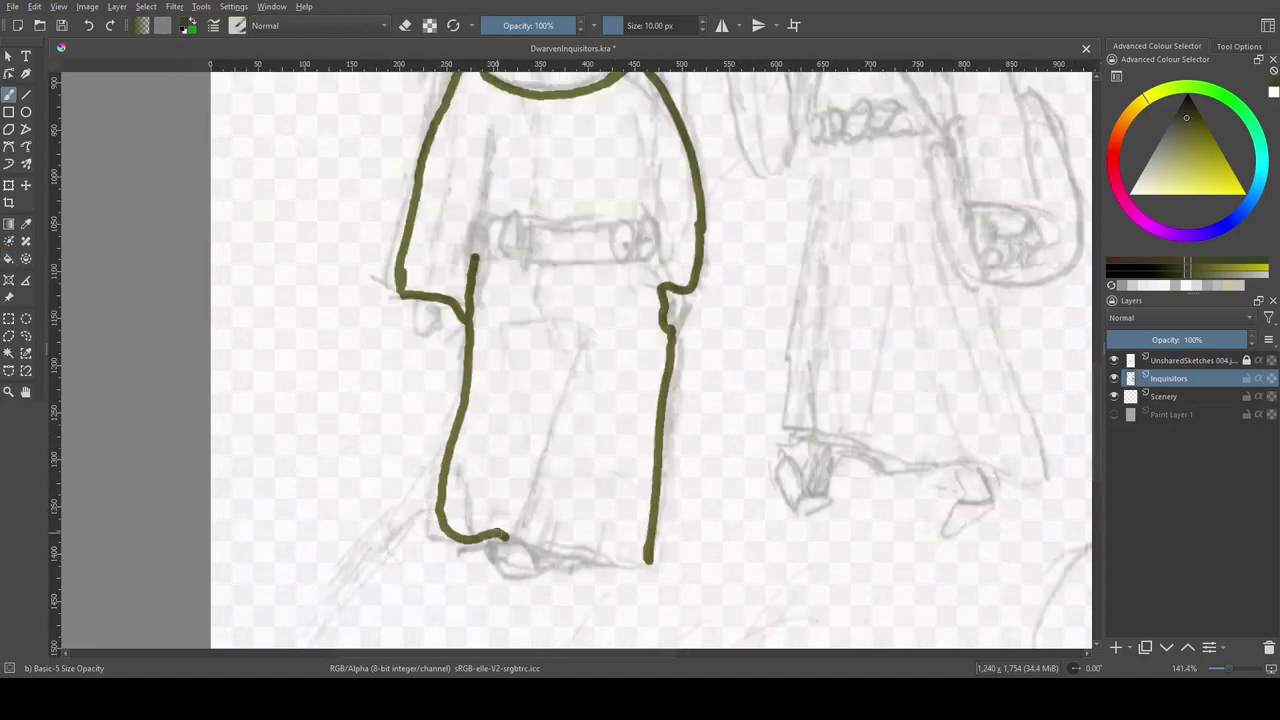
Step: Draw a near-black belt across the robe's waist, fill it solid, and undo the last stroke at its left end
key("d")
scroll(548, 563, "up", 2)
key("ctrl+plus")
key("ctrl+plus")
mouse_move(392, 345)
left_mouse_down()
mouse_move(429, 423)
mouse_move(608, 423)
mouse_move(400, 348)
mouse_move(376, 450)
left_mouse_up()
left_click(508, 390)
key("b")
key("alt+shift+q")
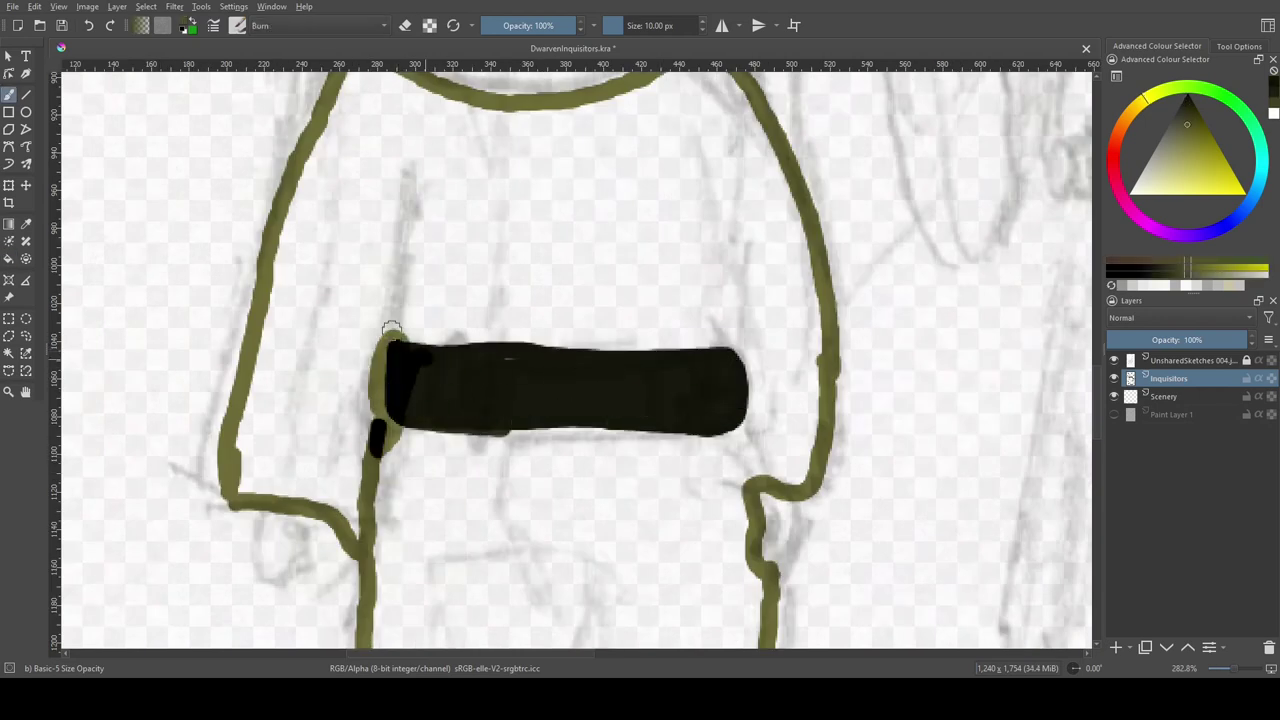
key("ctrl+z")
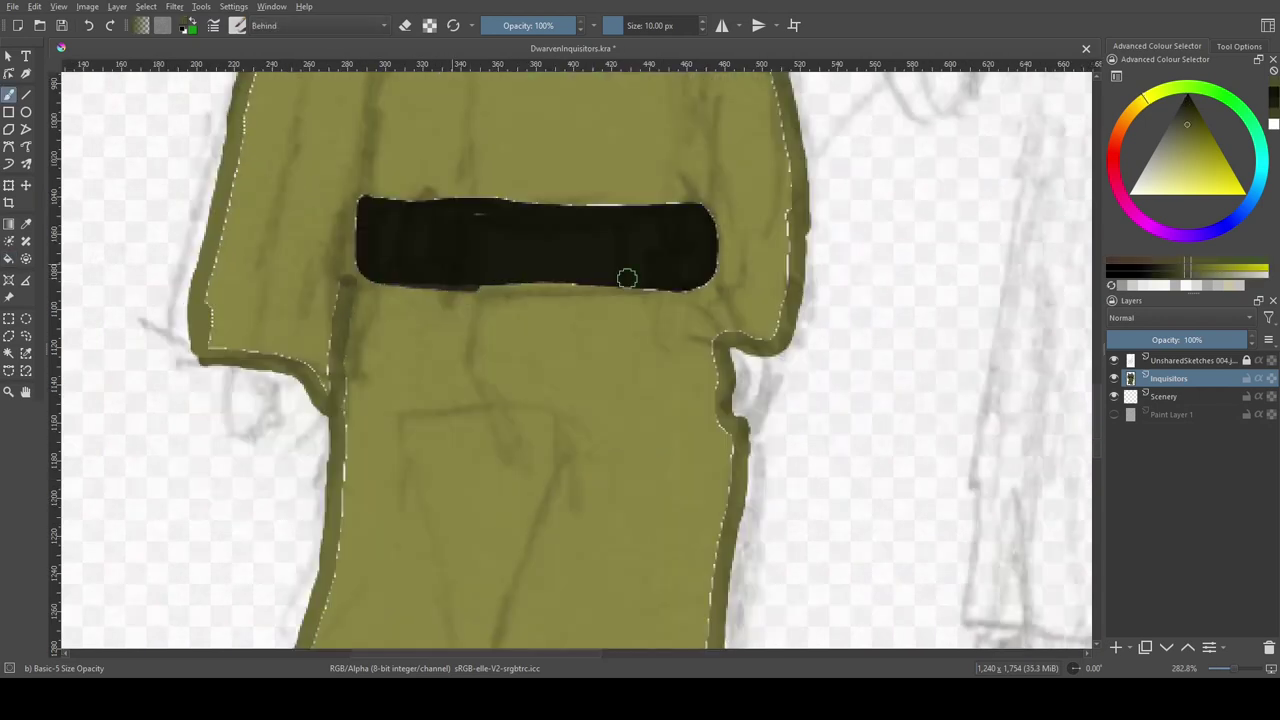
Step: Tidy the hem and side edges of the olive-filled robe, keeping the paint behind the outline
scroll(626, 277, "down", 5)
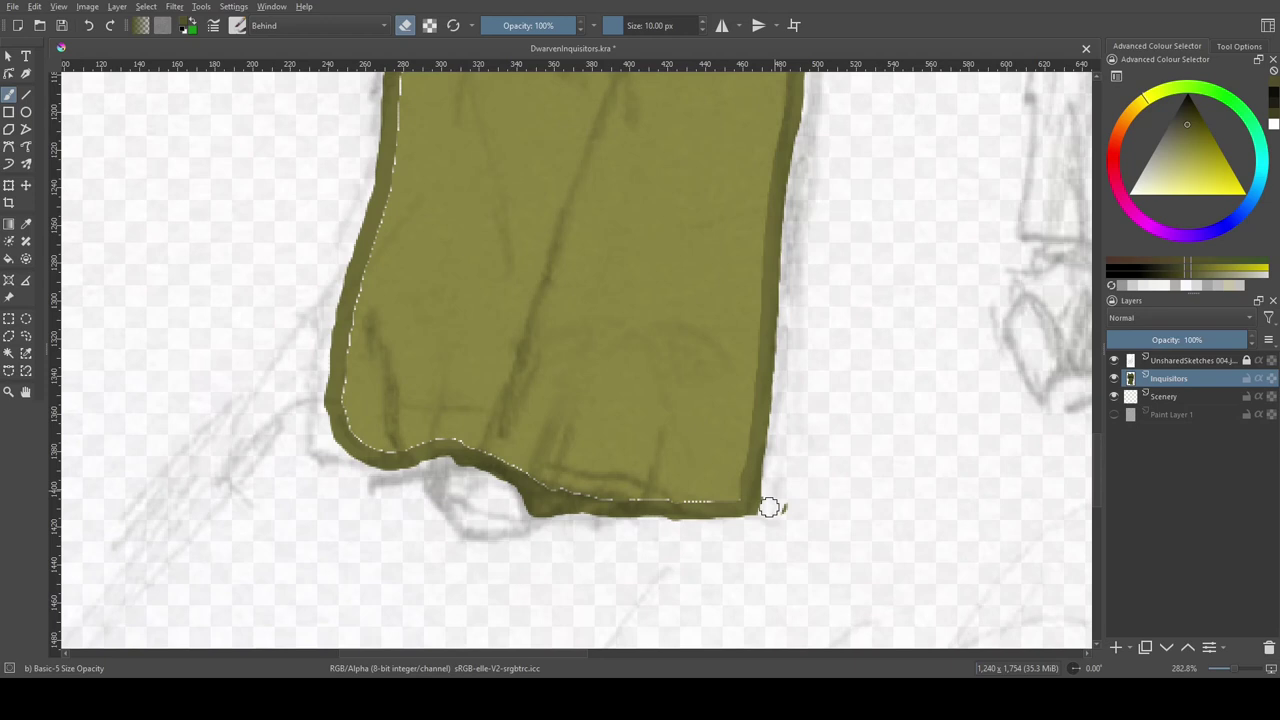
scroll(277, 271, "up", 6)
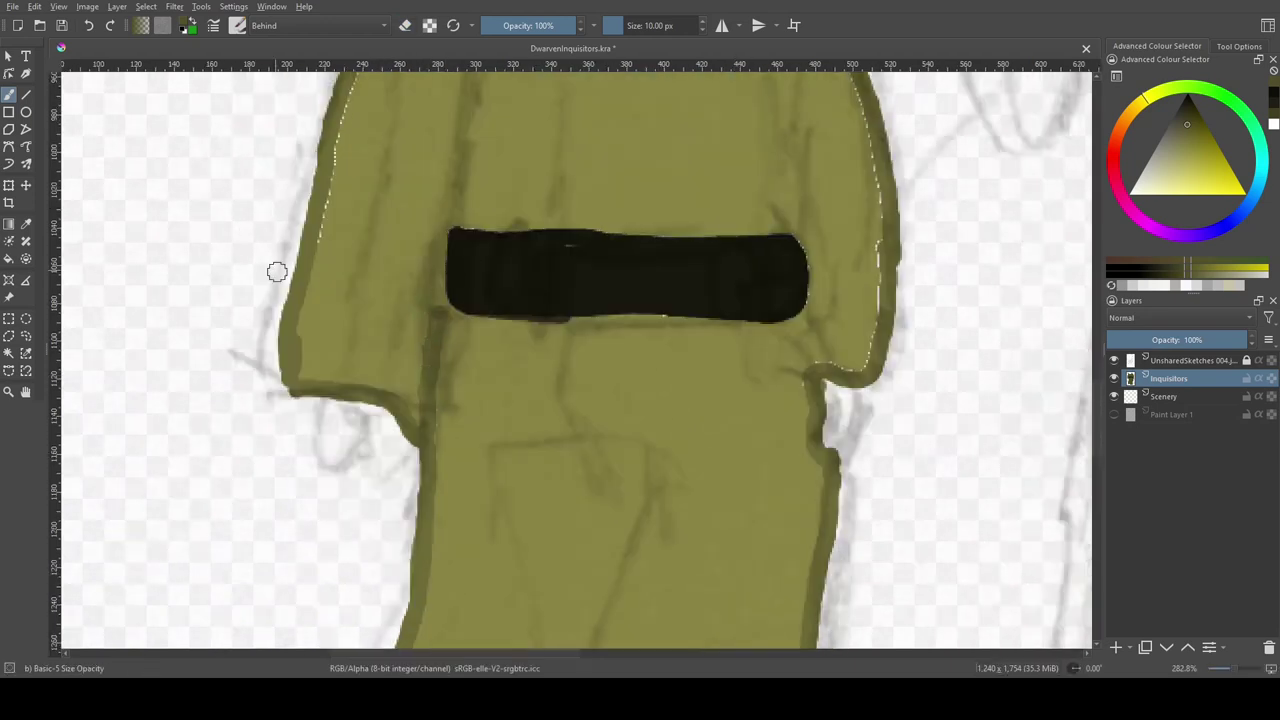
scroll(277, 271, "up", 2)
mouse_move(900, 235)
left_mouse_down()
mouse_move(815, 203)
mouse_move(645, 313)
mouse_move(629, 233)
left_mouse_up()
Step: Select the robe area and paint a dark olive fold along the right sleeve's inner edge, above and below the belt
key("slash")
left_click(8, 353)
left_click_drag(660, 560, 600, 380)
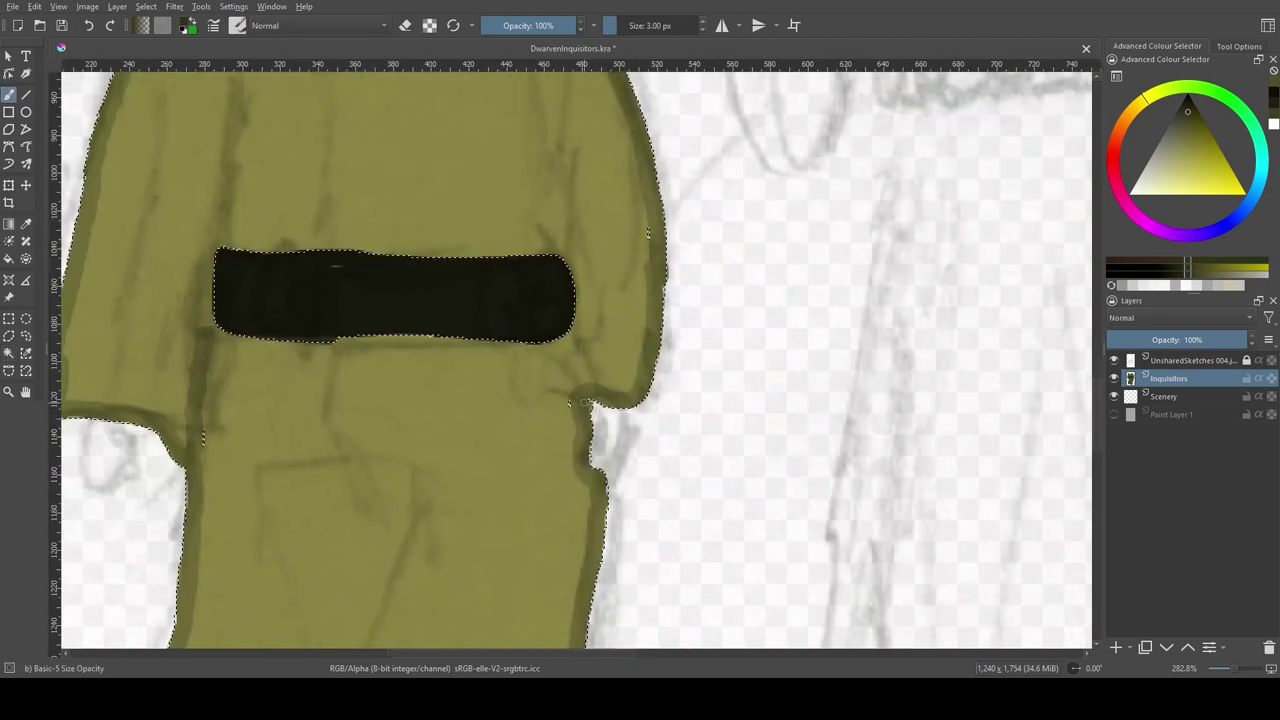
left_click(573, 290)
left_click_drag(576, 318, 544, 142)
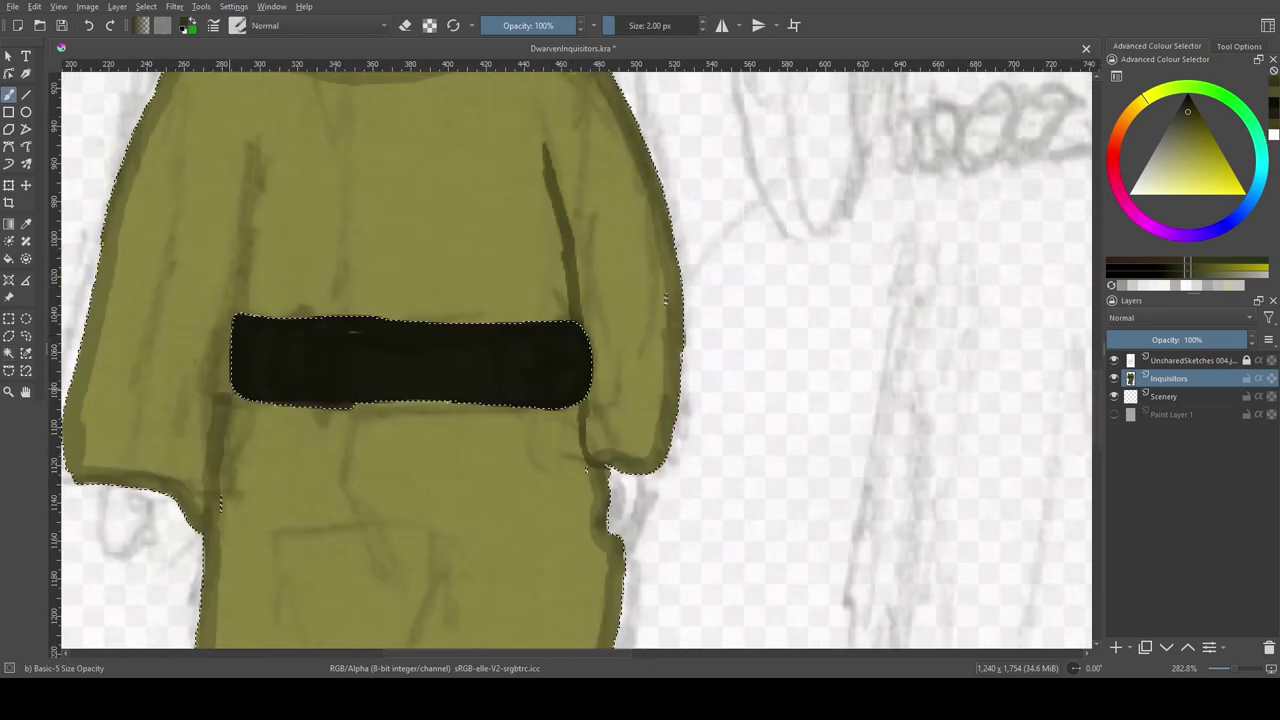
Step: Paint the matching dark fold along the left sleeve's inner edge with a larger brush, and clear the selection
key("bracketright")
left_click_drag(201, 530, 240, 190)
left_click_drag(250, 375, 225, 465)
key("ctrl+shift+a")
Step: Trace the curved neckline between the robe's shoulders in off-white with the 5 px brush
left_click_drag(260, 300, 423, 540)
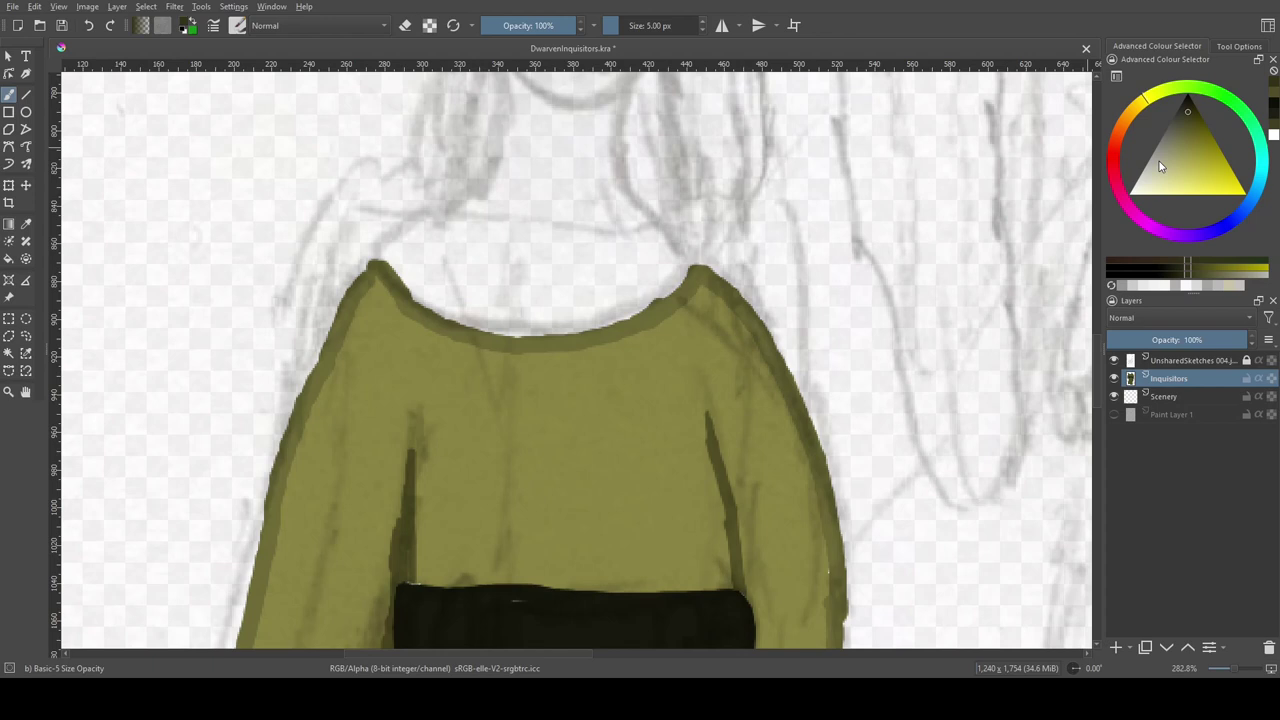
key("slash")
key("slash")
mouse_move(395, 268)
left_mouse_down()
mouse_move(465, 322)
mouse_move(695, 266)
left_mouse_up()
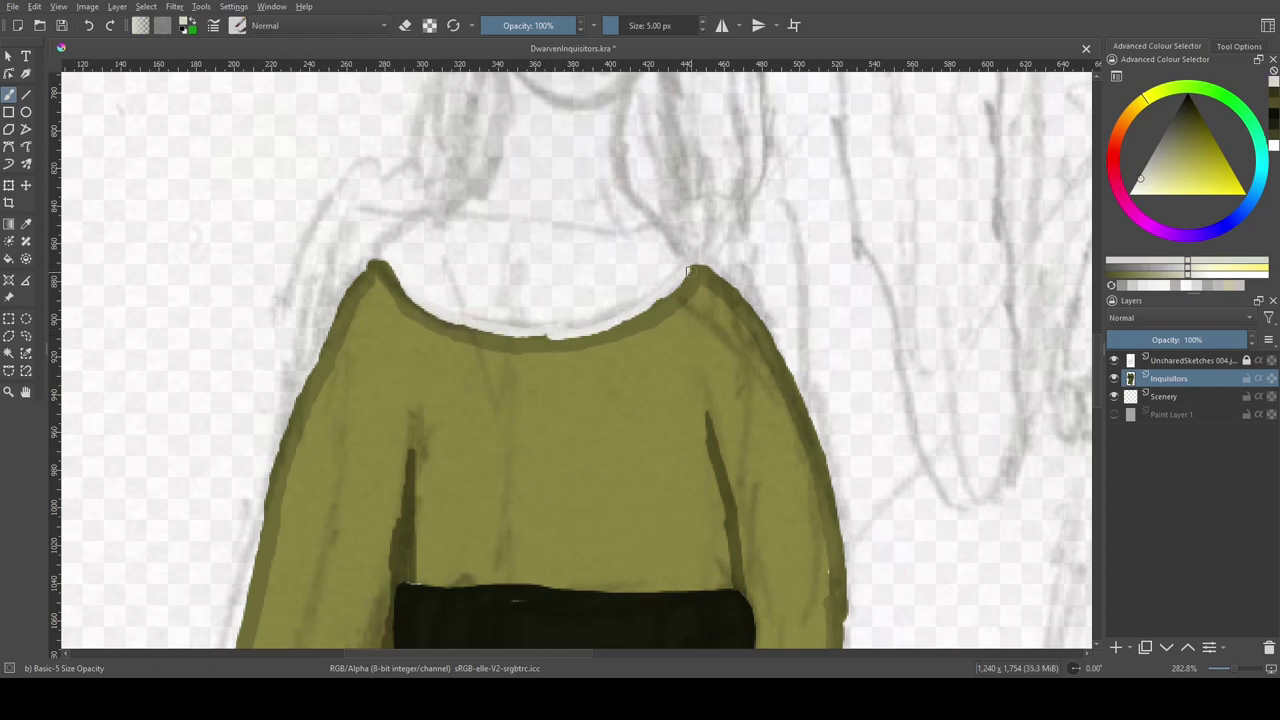
Step: Paint the off-white wimple over the neck and around the outline of the face with the 4 px brush
scroll(589, 318, "up", 3)
scroll(589, 318, "up", 1)
key("bracketleft")
key("bracketleft")
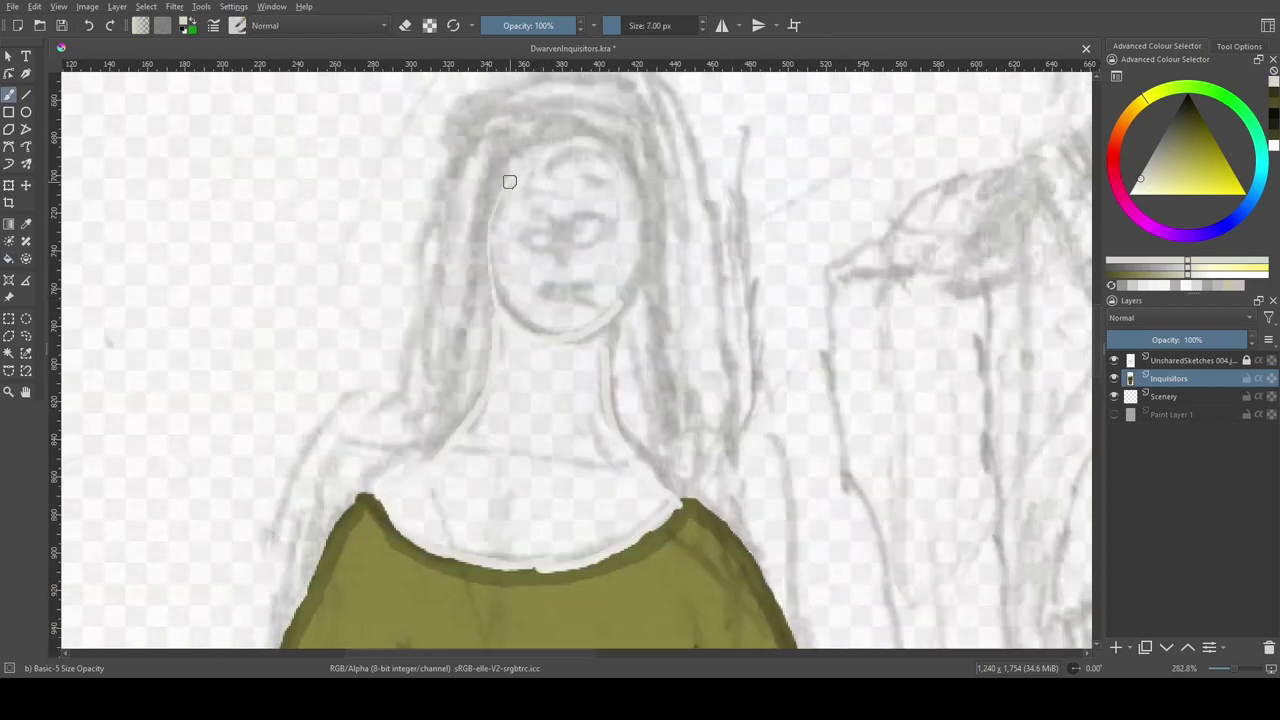
key("bracketleft")
key("bracketleft")
key("bracketleft")
mouse_move(509, 181)
left_mouse_down()
mouse_move(629, 251)
mouse_move(563, 429)
mouse_move(607, 324)
left_mouse_up()
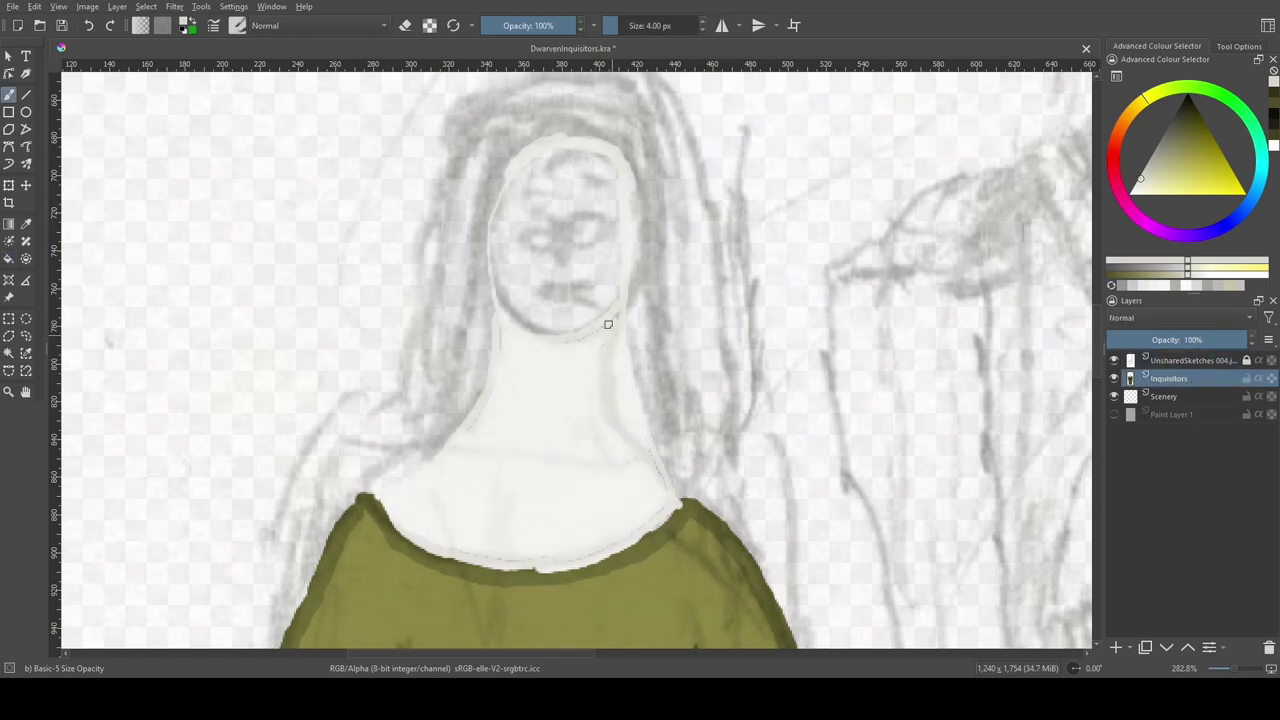
Step: Try outlining a near-black veil over the top of the head and down the right side of the face
scroll(501, 187, "up", 3)
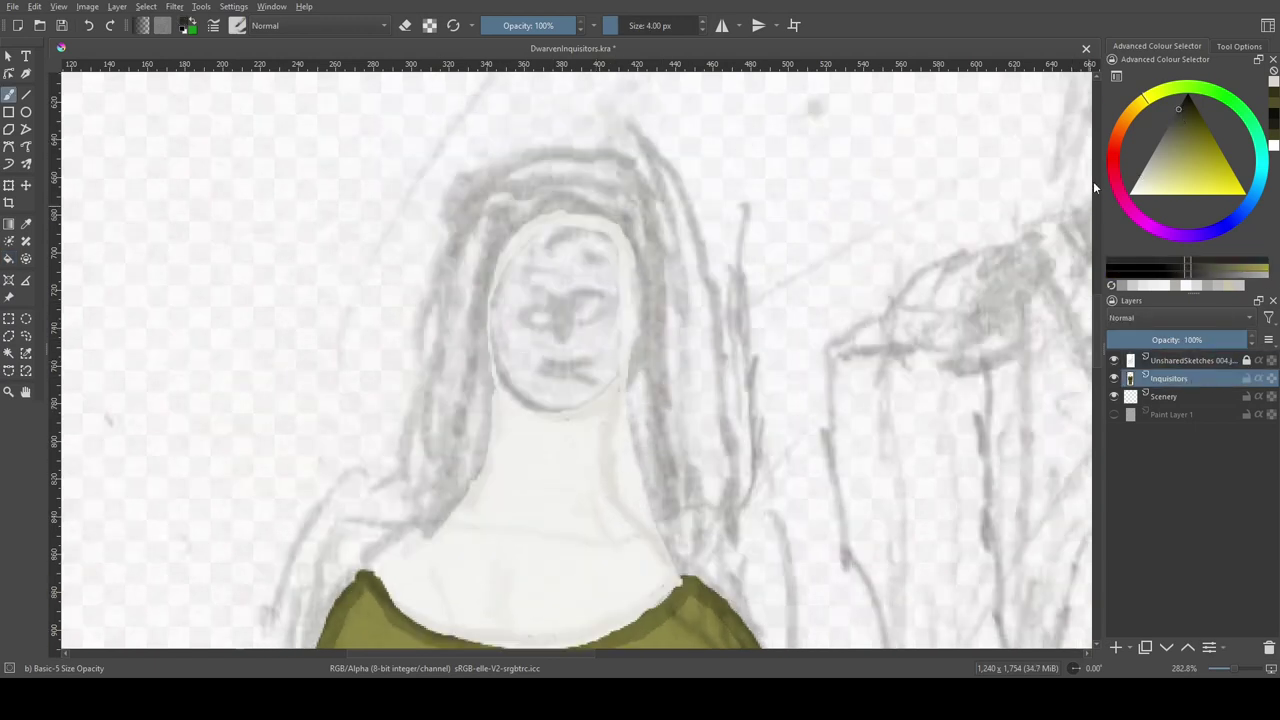
scroll(501, 187, "down", 3)
key("d")
key("bracketright")
key("bracketright")
left_click_drag(617, 157, 637, 378)
left_click_drag(671, 505, 648, 138)
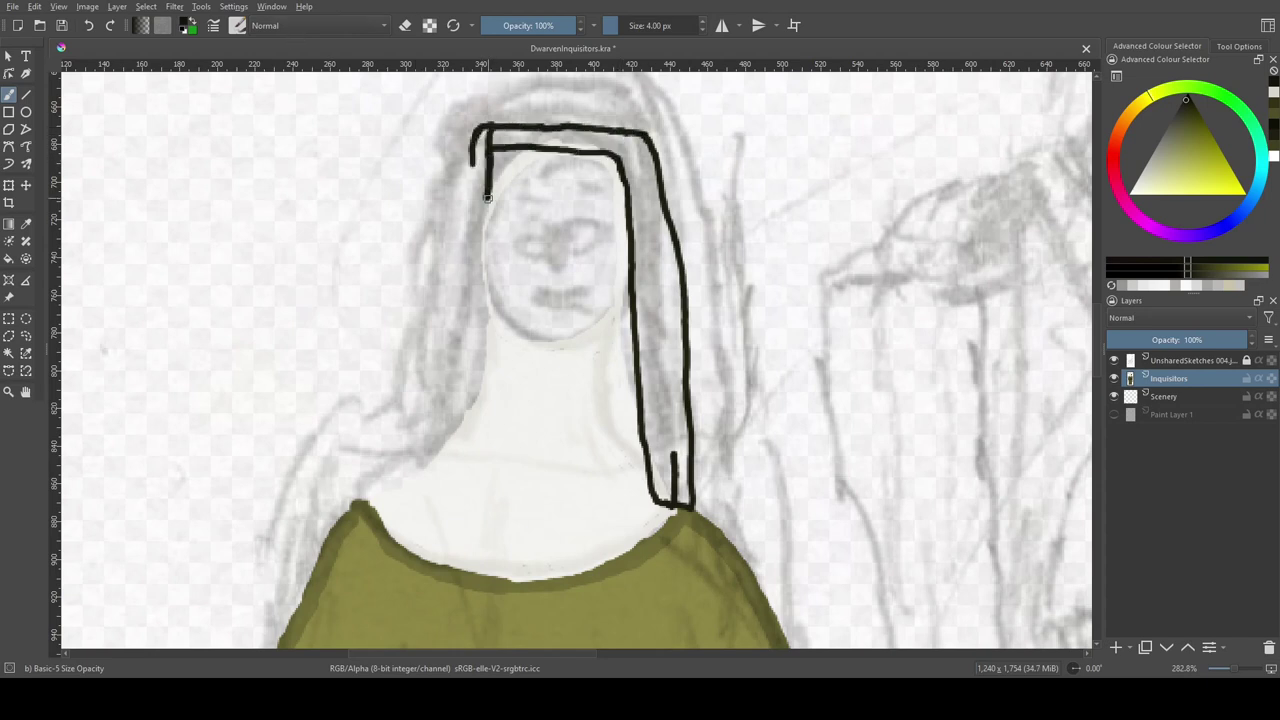
Step: Try extending the veil down the left side of the face and filling it near-black in Behind mode
key("alt+shift+q")
left_click_drag(469, 190, 467, 322)
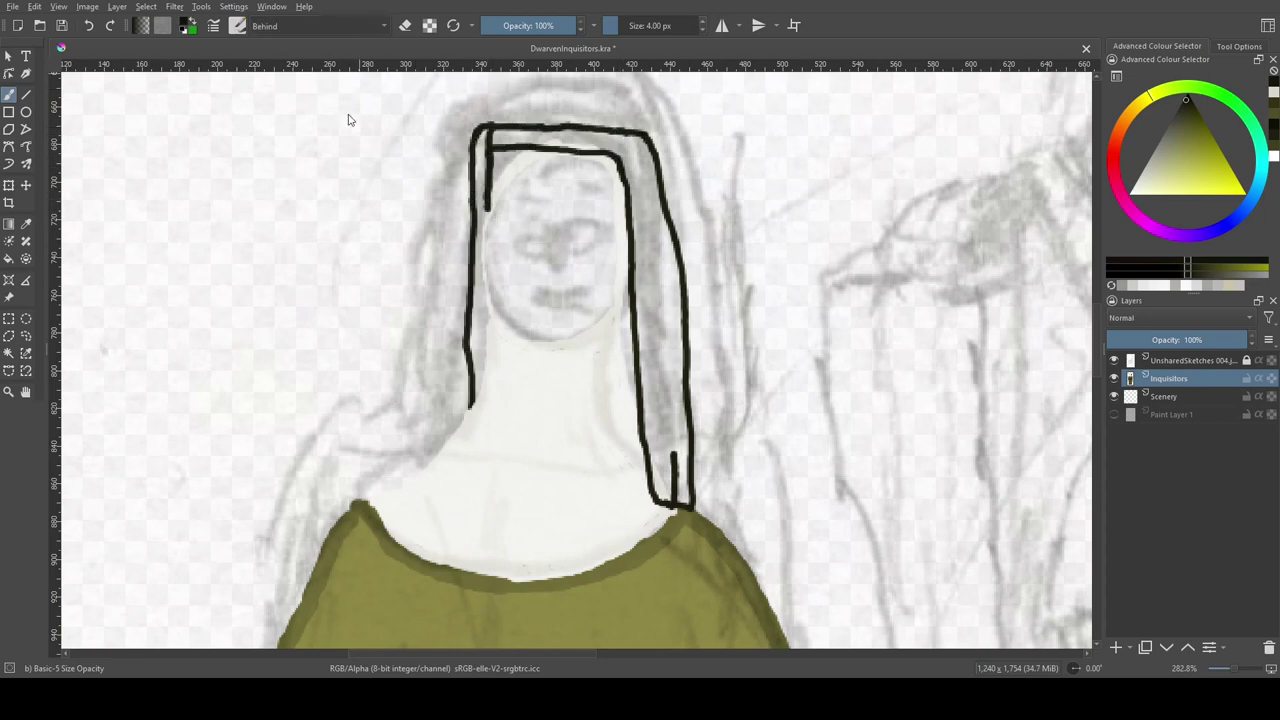
key("alt+shift+n")
left_click_drag(488, 206, 477, 242)
key("alt+shift+q")
left_click(660, 330)
mouse_move(514, 200)
left_mouse_down()
mouse_move(500, 160)
mouse_move(484, 194)
left_mouse_up()
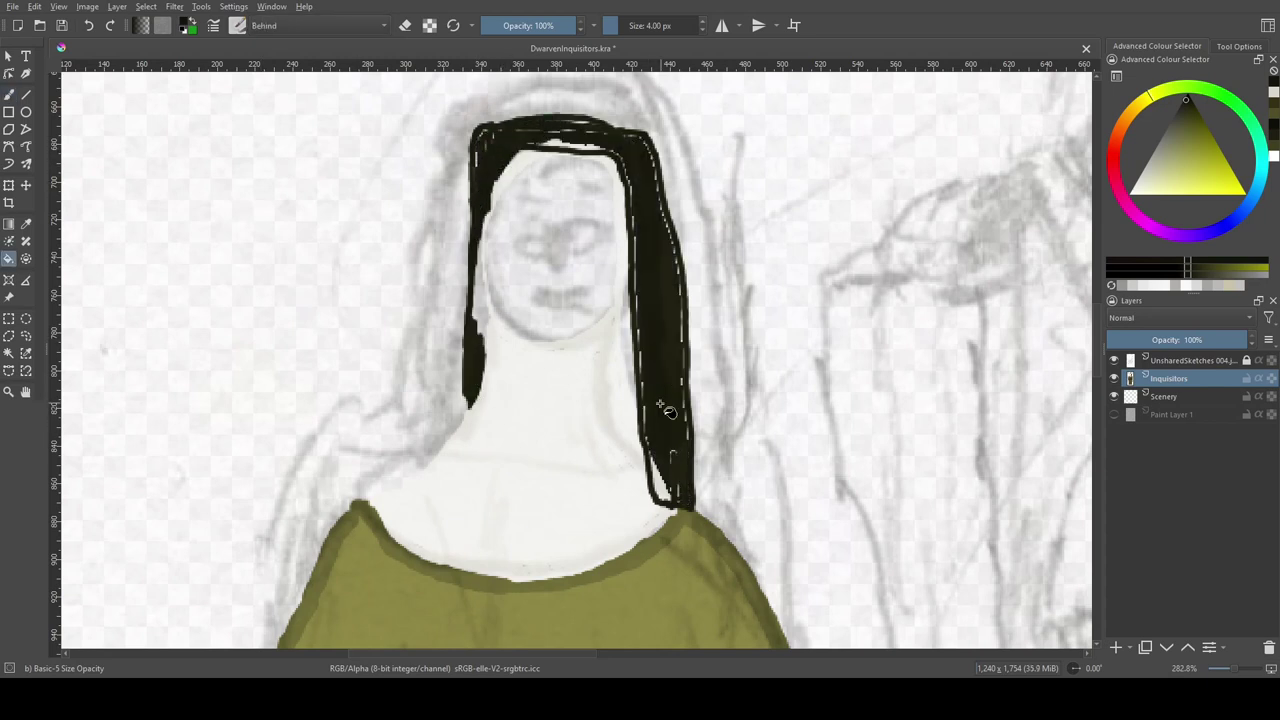
key("b")
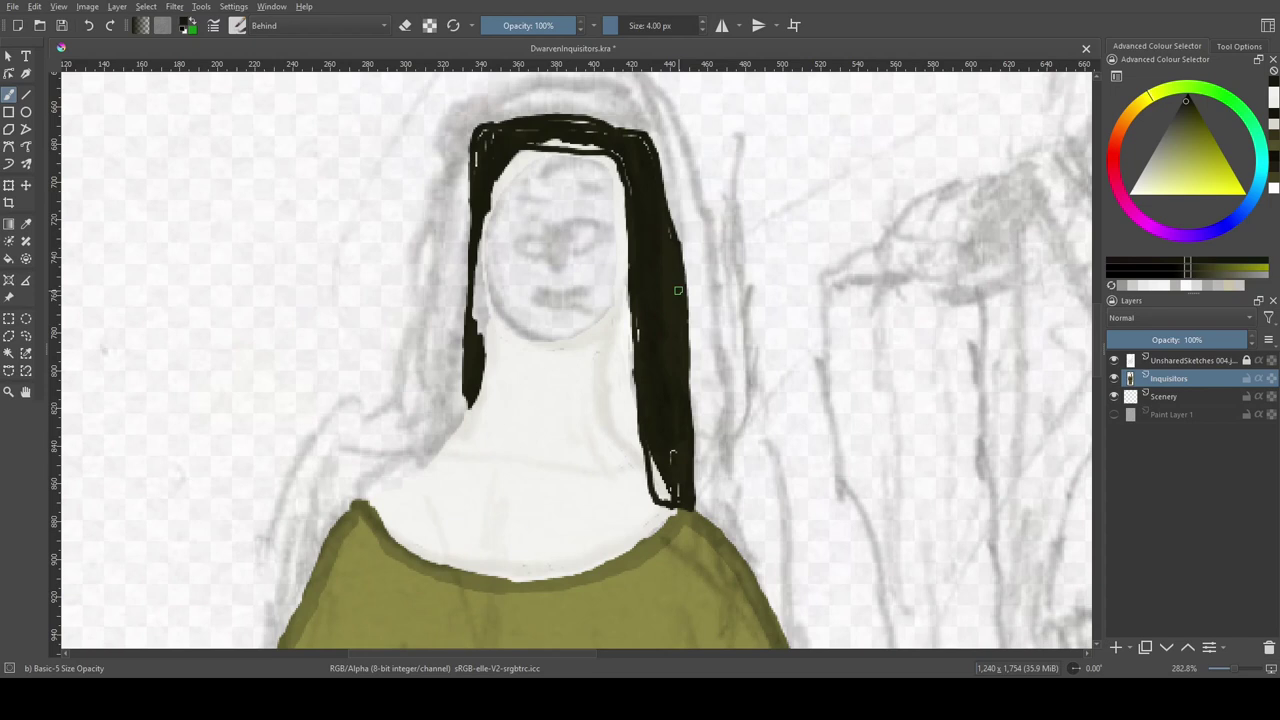
Step: Undo the veil strokes and return the brush to Normal blending
key("alt+shift+n")
key("minus")
key("ctrl+z")
key("ctrl+z")
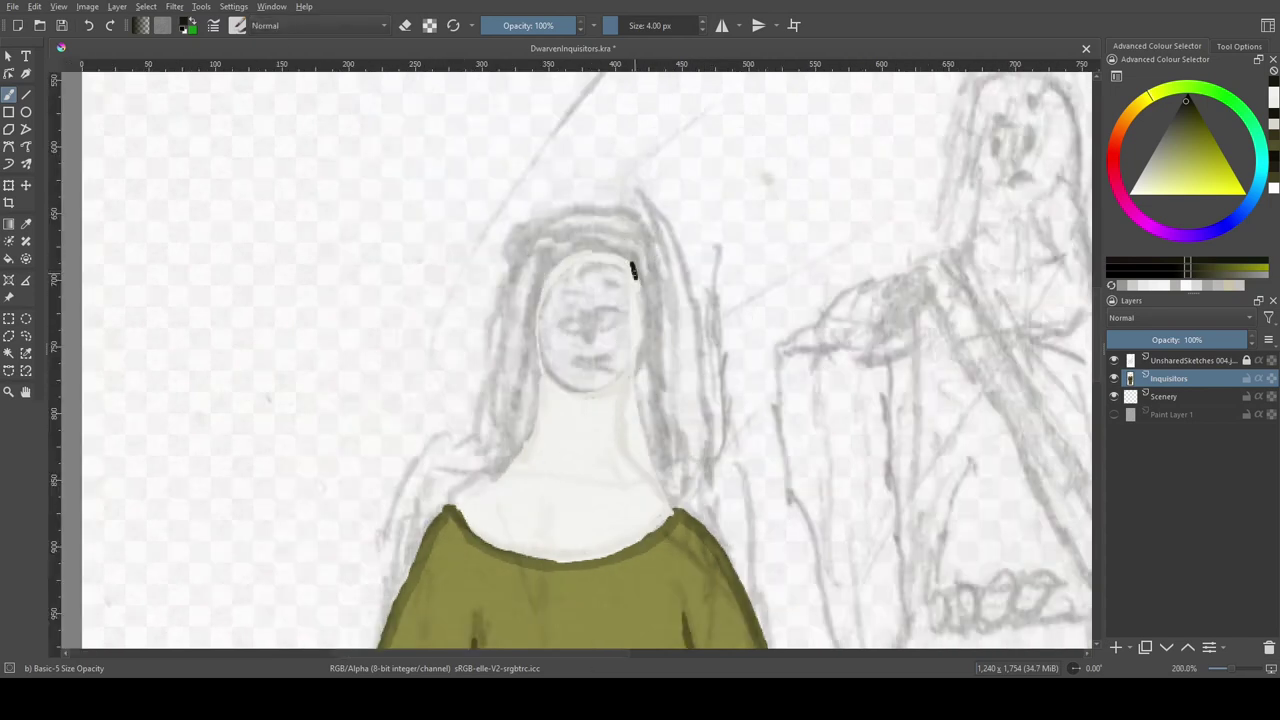
Step: Redraw the veil around the head in near-black with a 6 px brush and fill it behind the wimple
mouse_move(641, 290)
left_mouse_down()
mouse_move(681, 512)
mouse_move(651, 262)
mouse_move(539, 245)
left_mouse_up()
left_click_drag(538, 311, 530, 432)
key("ctrl+z")
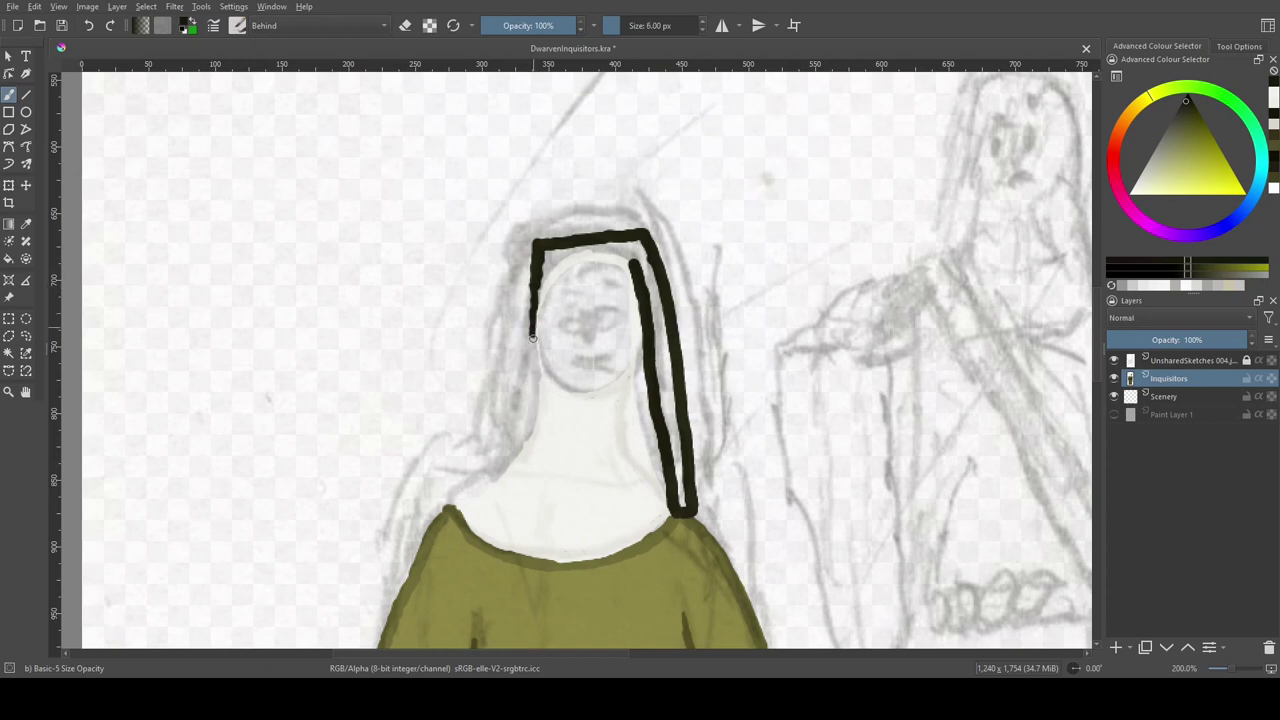
left_click(634, 249)
key("b")
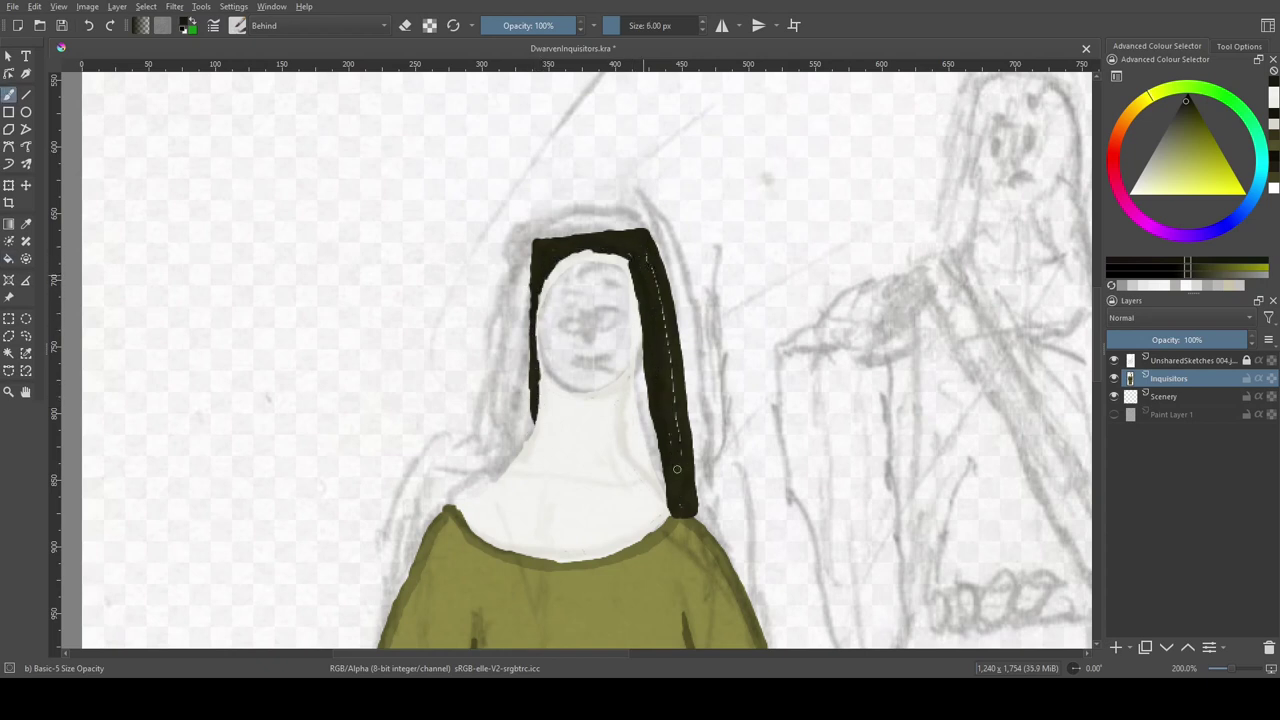
Step: Paint both hands pale peach below the sleeve cuffs, using Behind blending with the 6 px brush
left_click(1140, 175)
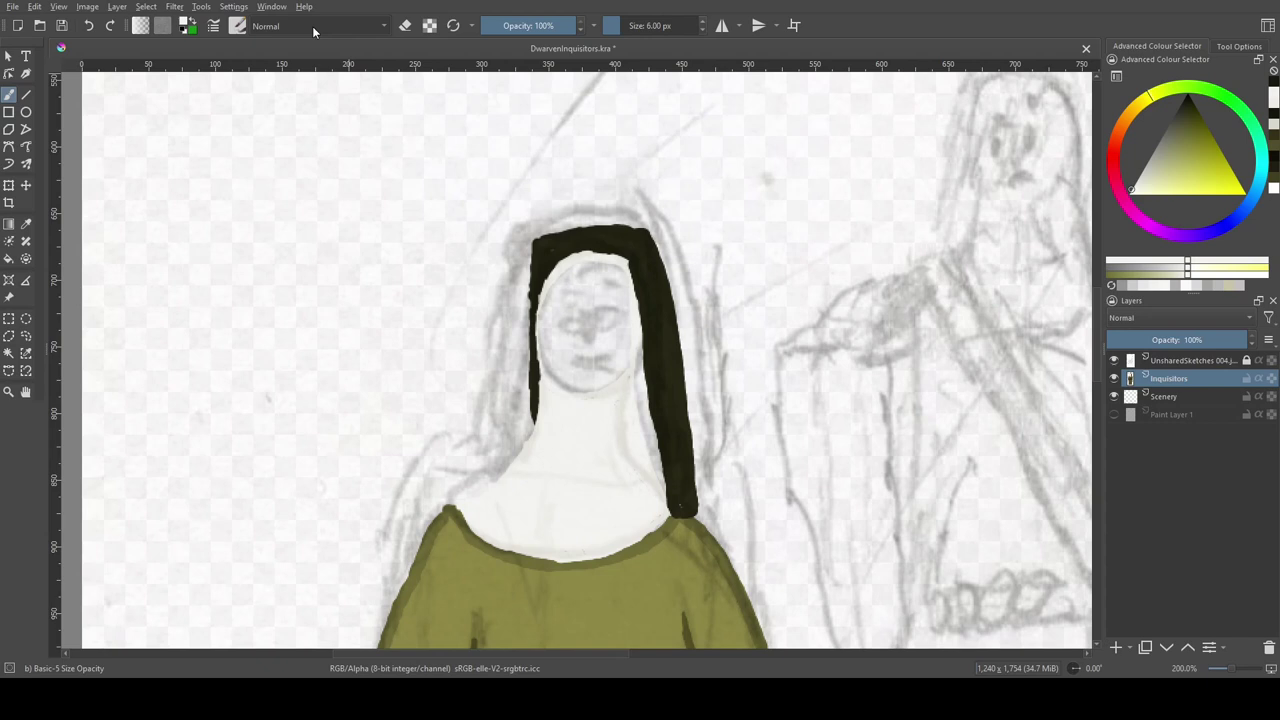
scroll(644, 398, "down", 4)
scroll(600, 398, "up", 4)
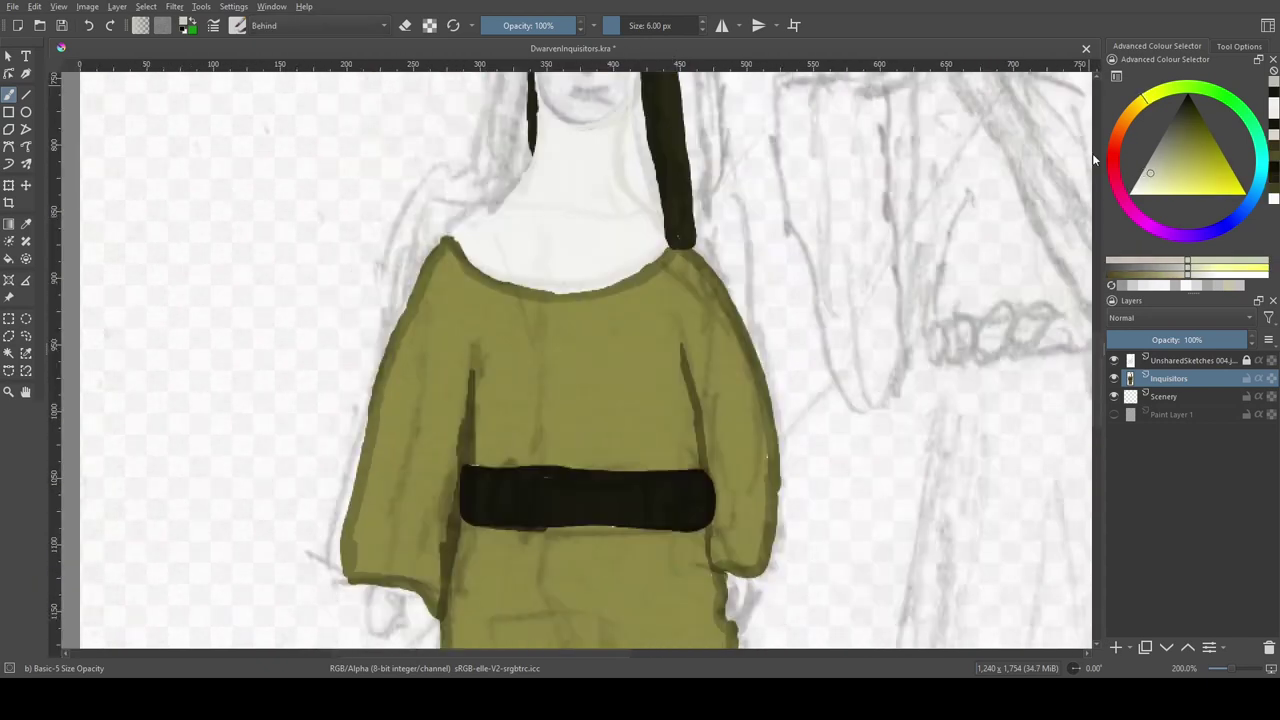
left_click(564, 397, "ctrl")
left_click_drag(564, 397, 562, 339)
scroll(593, 297, "down", 4)
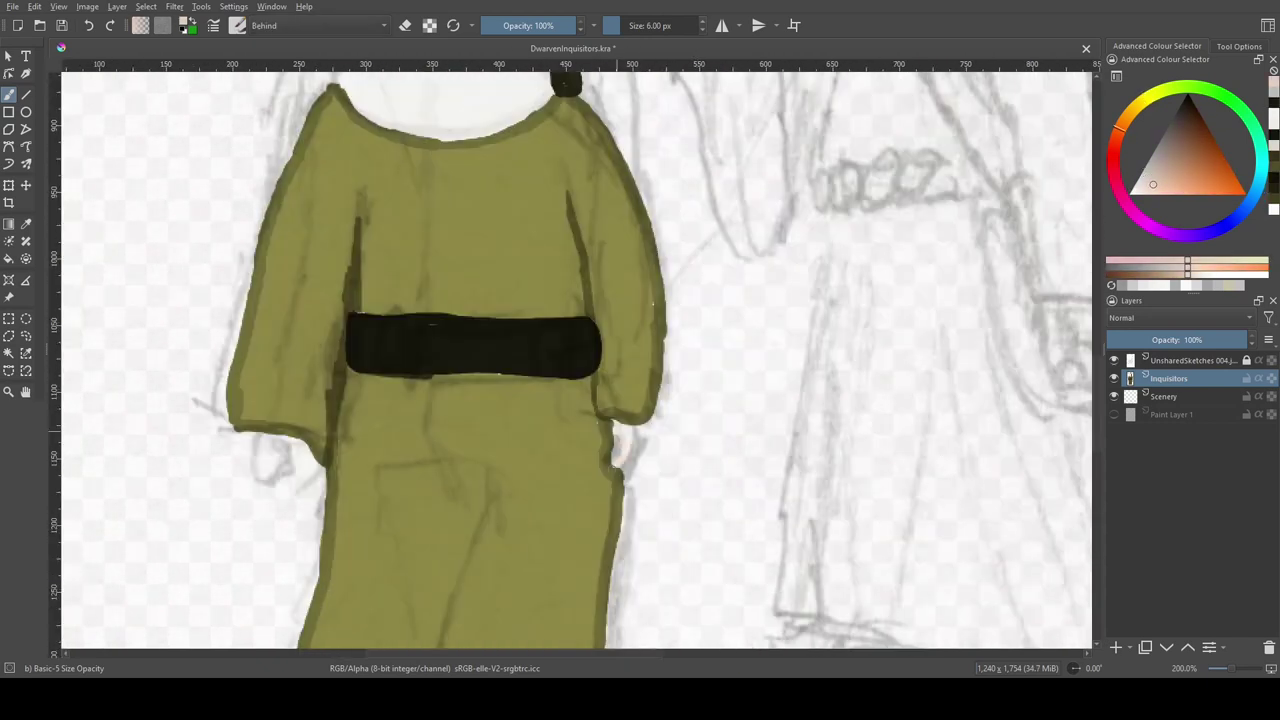
key("alt+shift+n")
mouse_move(617, 445)
left_mouse_down()
mouse_move(634, 445)
mouse_move(609, 452)
left_mouse_up()
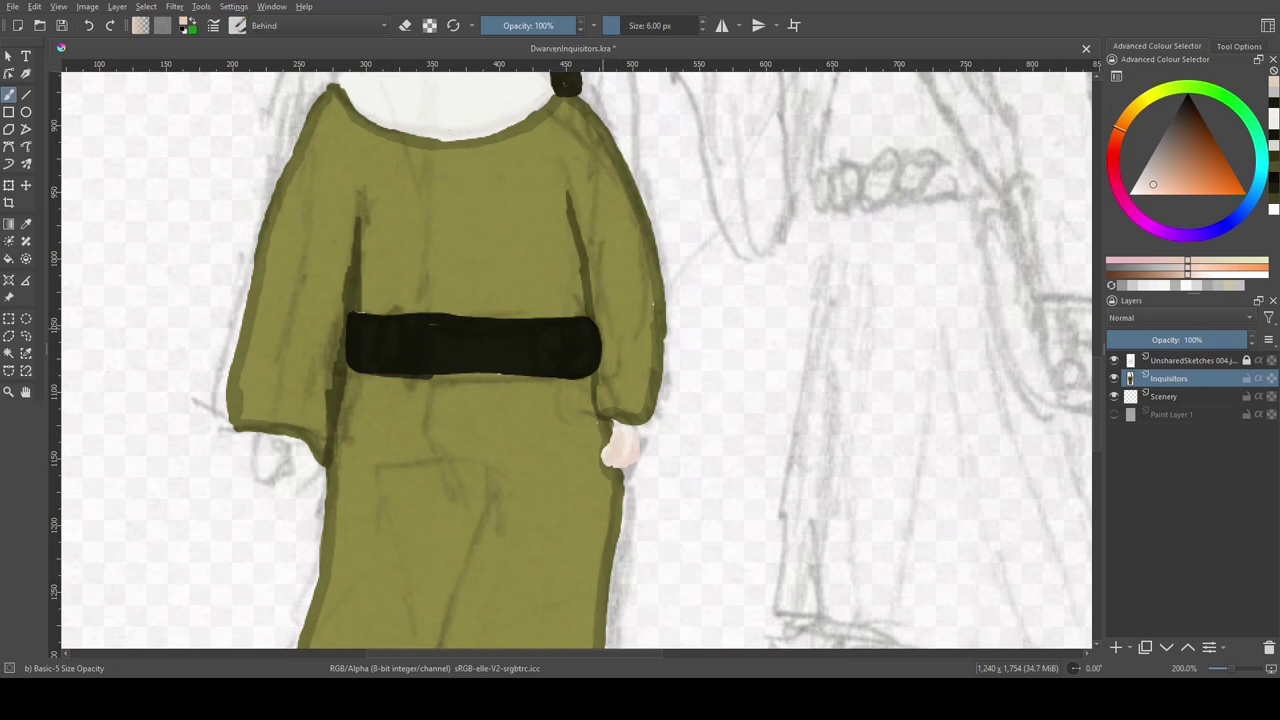
left_click_drag(279, 448, 361, 356)
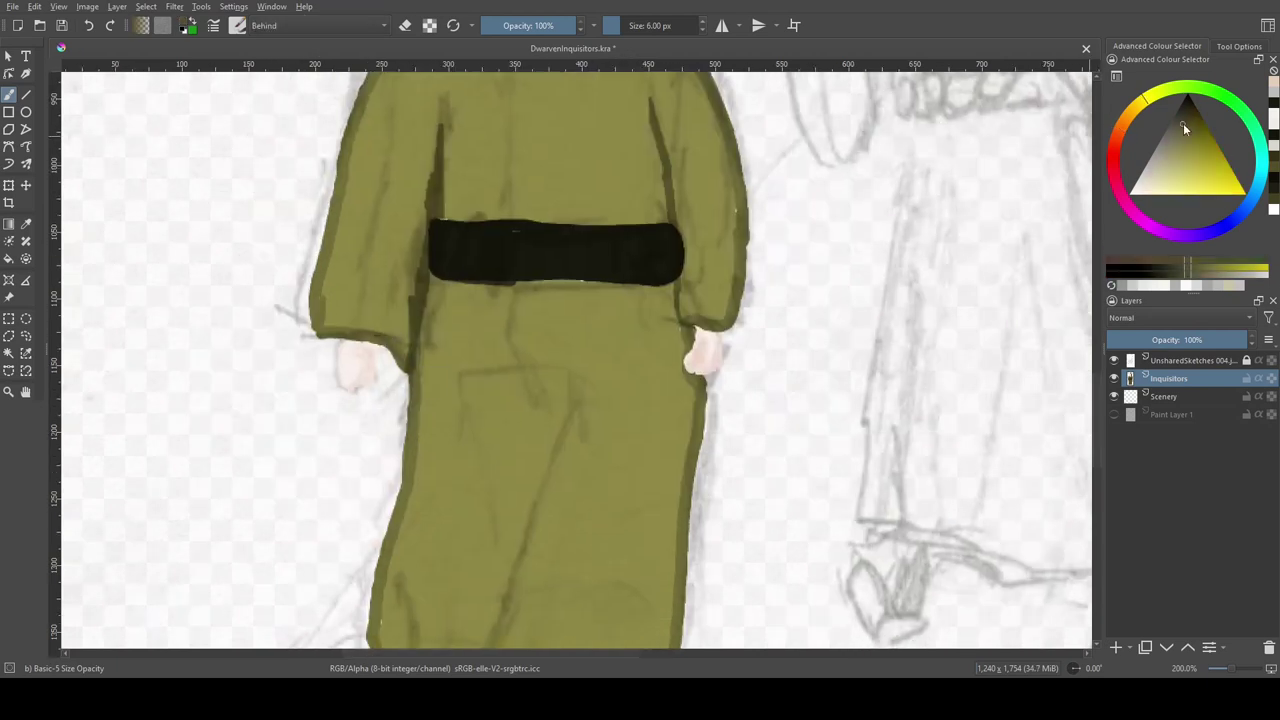
Step: Paint dark olive sleeve openings behind both hands, and switch the brush back to Normal blending
left_click(387, 358, "ctrl")
left_click(723, 347, "ctrl")
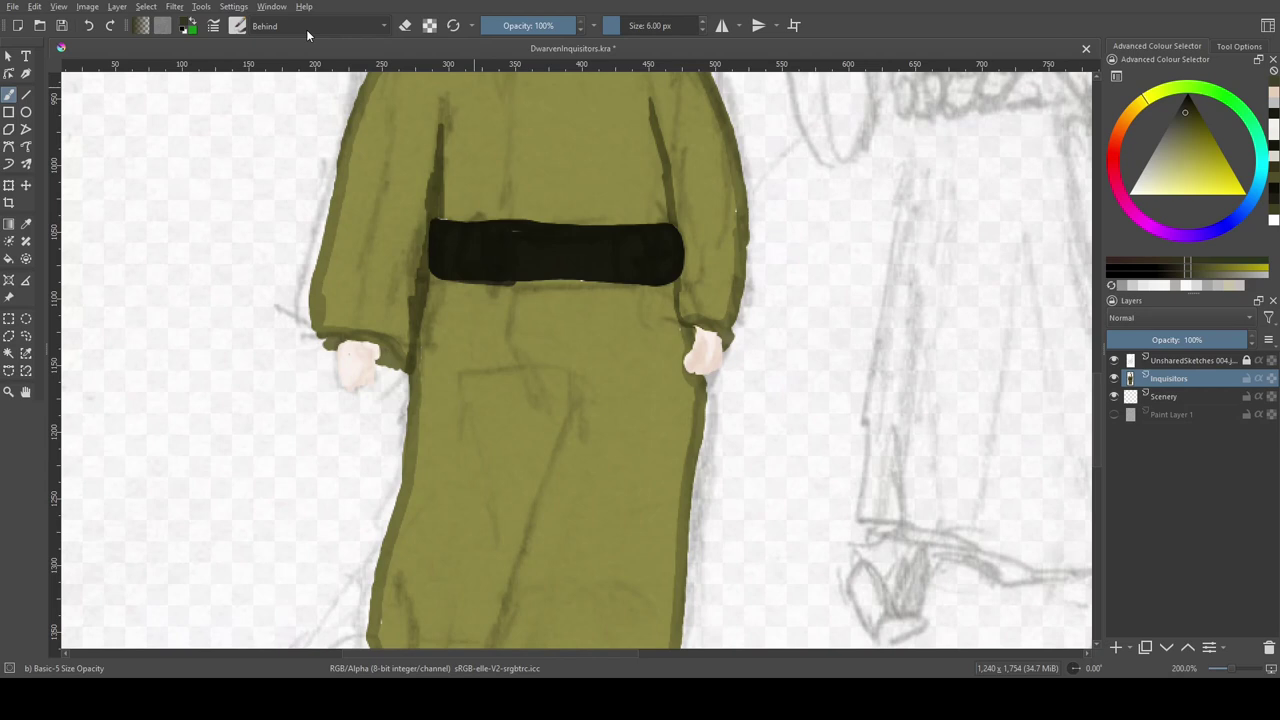
key("alt+shift+n")
Step: Paint the face pale peach and add the nose, mouth and dark eyes with the 4 px brush
scroll(575, 250, "up", 8)
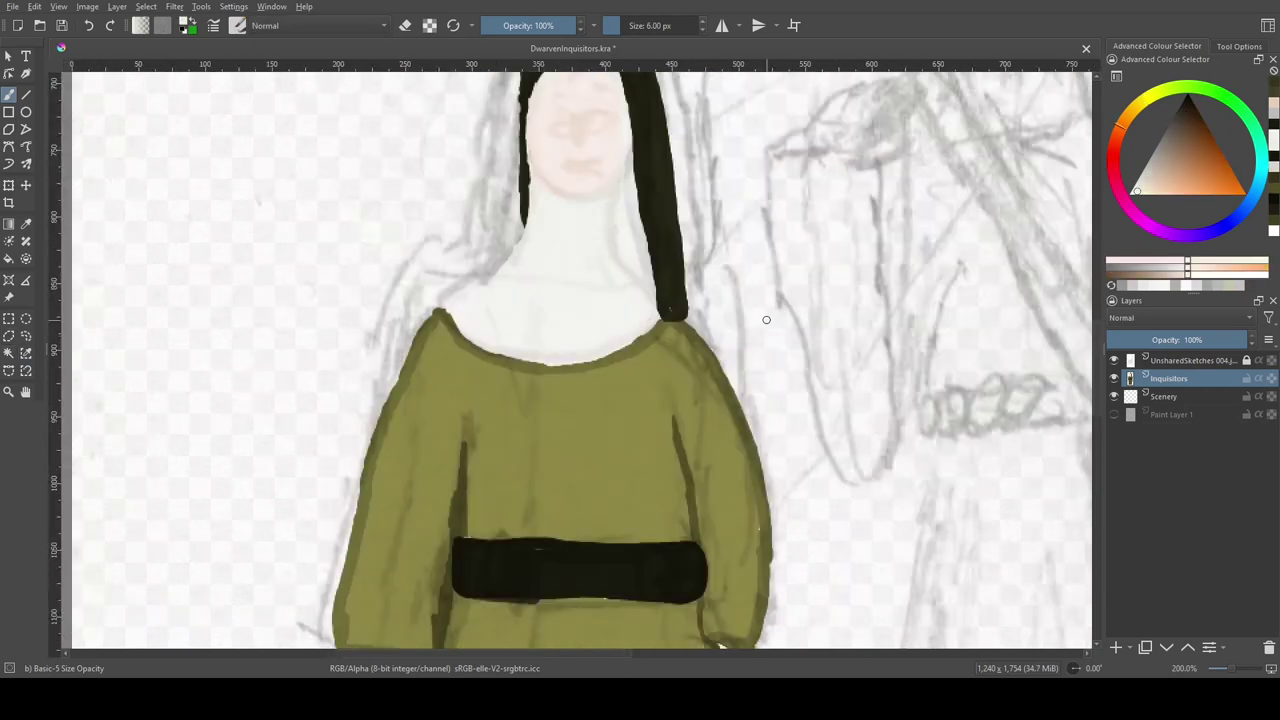
left_click(575, 250, "ctrl")
left_click(520, 232, "ctrl")
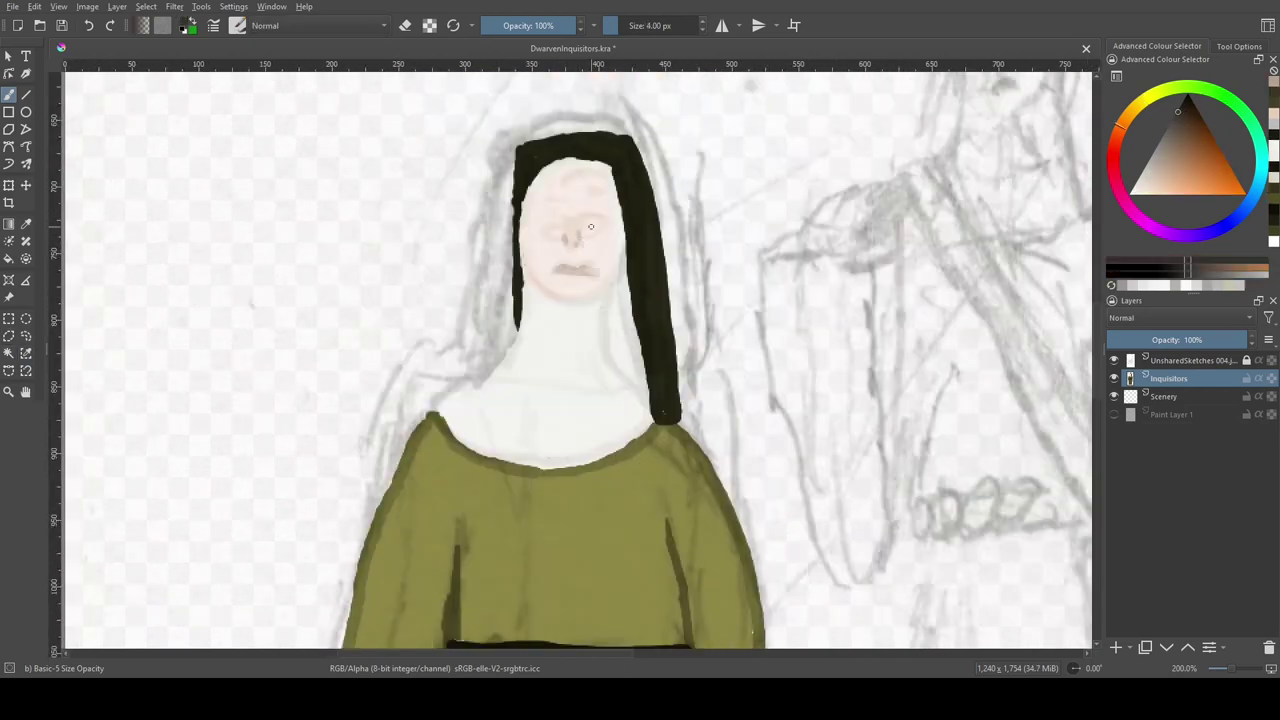
left_click_drag(549, 230, 553, 234)
left_click_drag(588, 228, 592, 232)
Step: Paint brown spectacle rims around the dark oval eyes, with a bridge and side arms across the face
scroll(559, 200, "up", 4)
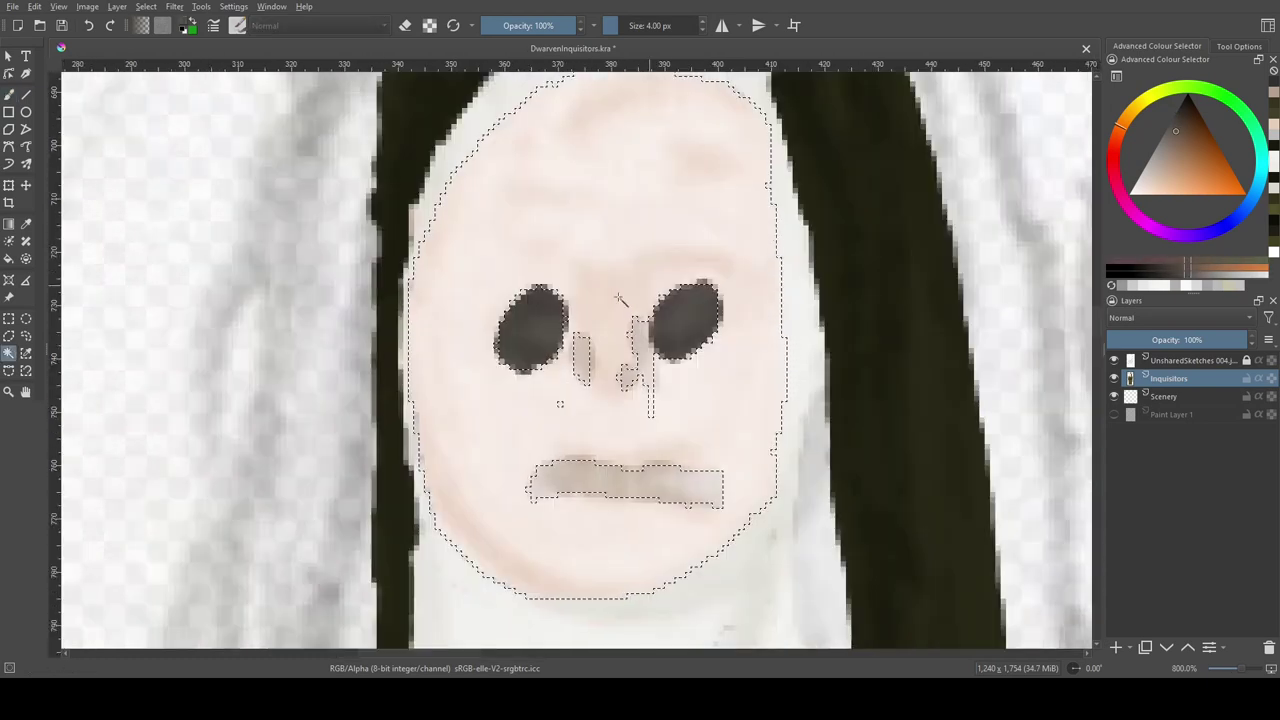
mouse_move(515, 290)
left_mouse_down()
mouse_move(555, 365)
mouse_move(535, 282)
left_mouse_up()
left_click_drag(565, 300, 780, 302)
mouse_move(500, 305)
left_mouse_down()
mouse_move(420, 302)
mouse_move(410, 318)
left_mouse_up()
Step: Select the wimple area, extend both brown spectacle arms across it to the veil, and clear the selection
left_click(26, 353)
left_click(787, 288)
key("b")
left_click_drag(782, 300, 814, 300)
left_click_drag(426, 305, 398, 305)
scroll(728, 466, "down", 3)
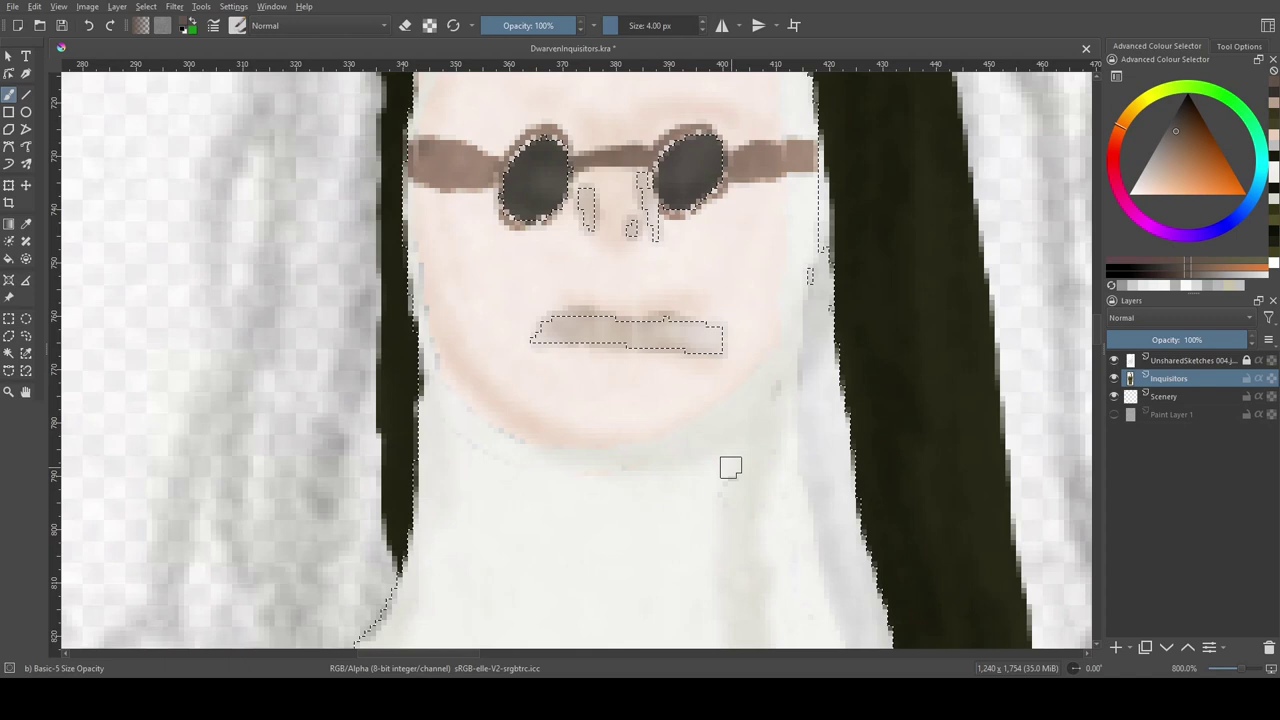
key("ctrl+shift+a")
Step: Shade the wimple just under the chin with a colour sampled from the painting
left_click(711, 411, "ctrl")
left_click_drag(700, 420, 570, 452)
scroll(570, 452, "down", 2)
scroll(570, 452, "right", 3)
Step: Shade the wimple's right edge and the fold beside the jaw in sampled greys with the 3 px brush
left_click(649, 349, "ctrl")
key("]")
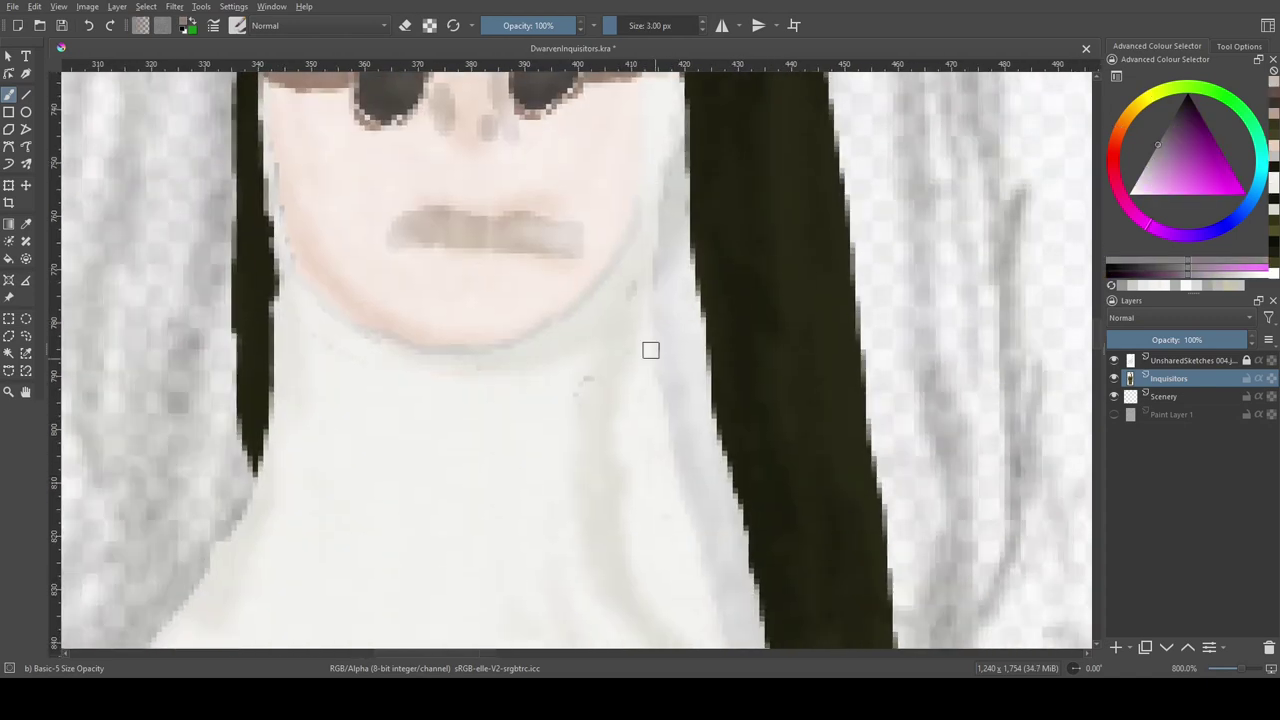
left_click_drag(668, 215, 680, 420)
left_click_drag(560, 372, 641, 280)
scroll(641, 280, "down", 1)
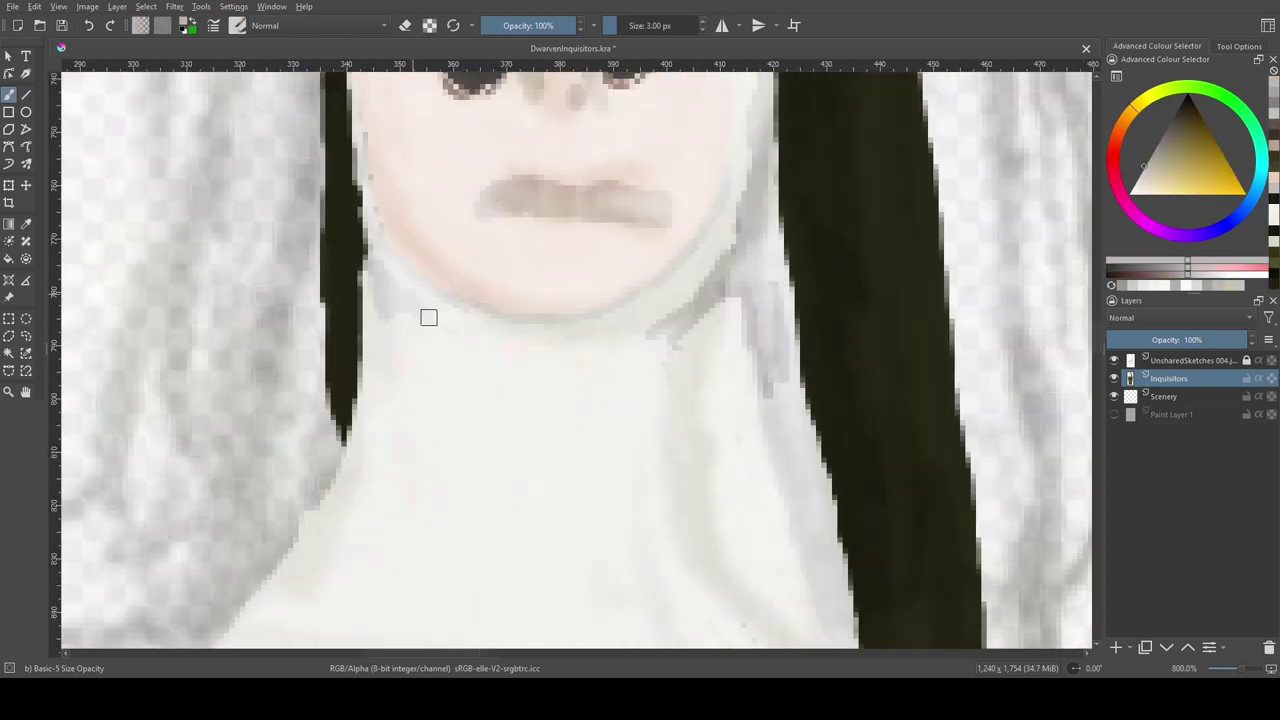
Step: Outline two flapped pouches in black on the left half of the belt with the 3 px brush
scroll(429, 314, "down", 6)
scroll(499, 519, "up", 4)
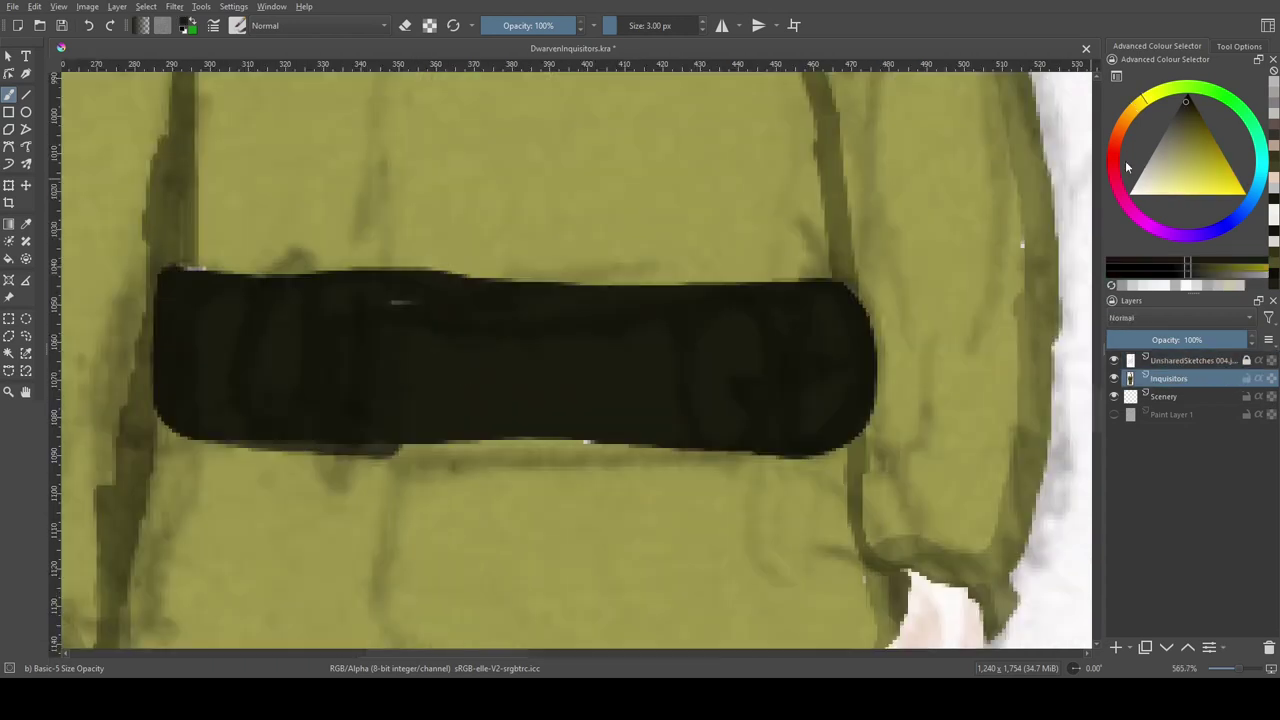
left_click(251, 294, "ctrl")
mouse_move(251, 294)
left_mouse_down()
mouse_move(333, 297)
mouse_move(251, 269)
left_mouse_up()
mouse_move(410, 350)
left_mouse_down()
mouse_move(343, 351)
mouse_move(387, 450)
left_mouse_up()
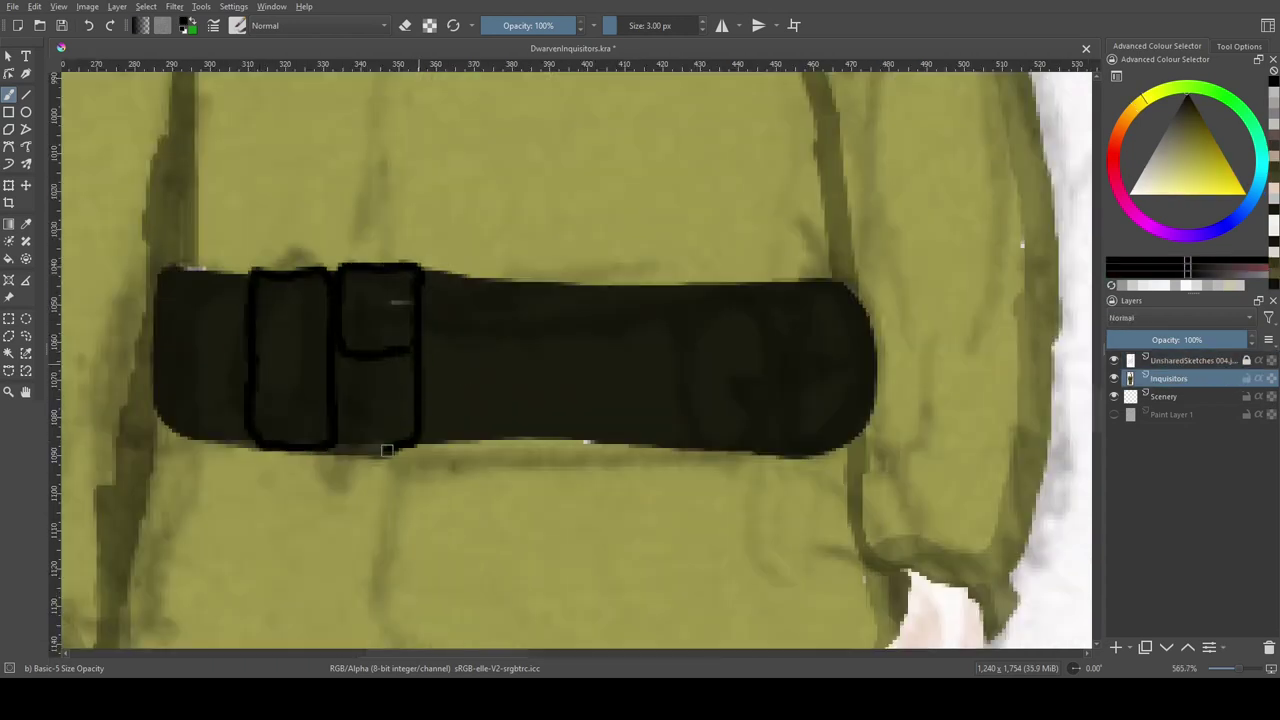
Step: Draw a small black loop at the belt's left end and outline two flapped pouches on its right half
left_click_drag(150, 346, 138, 406)
left_click_drag(138, 406, 263, 443)
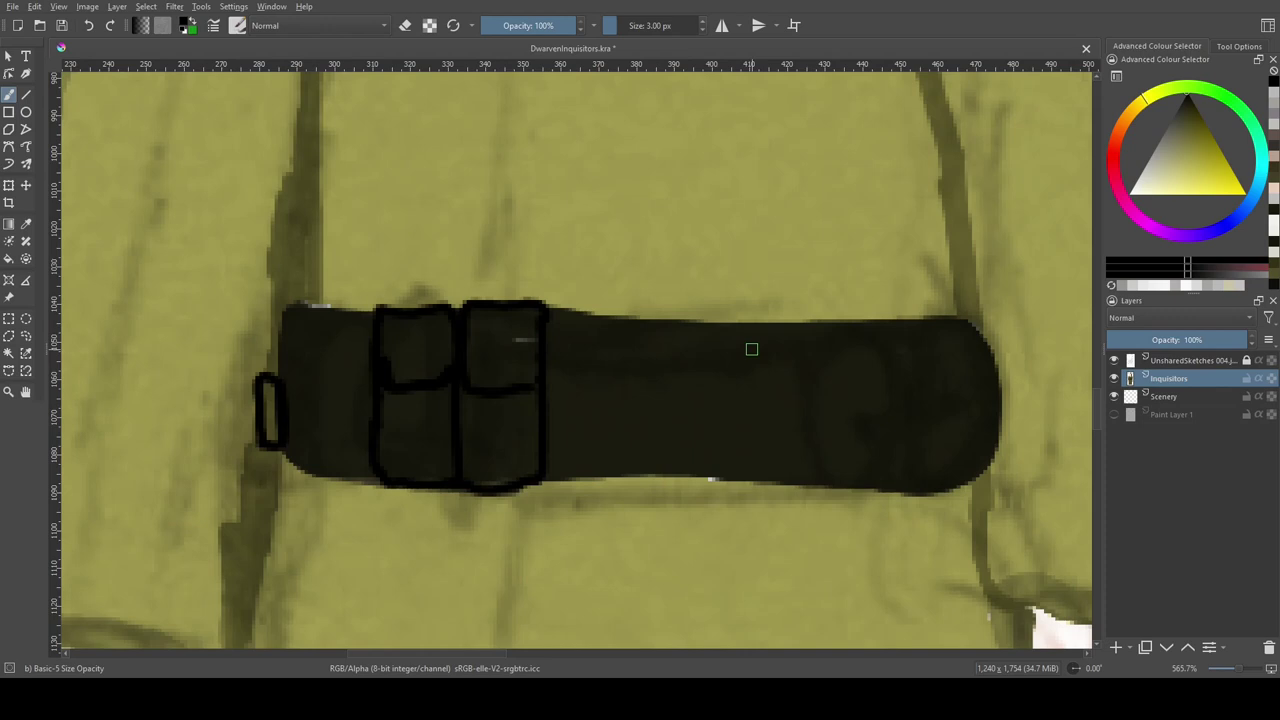
mouse_move(866, 481)
left_mouse_down()
mouse_move(880, 340)
mouse_move(971, 380)
mouse_move(806, 349)
left_mouse_up()
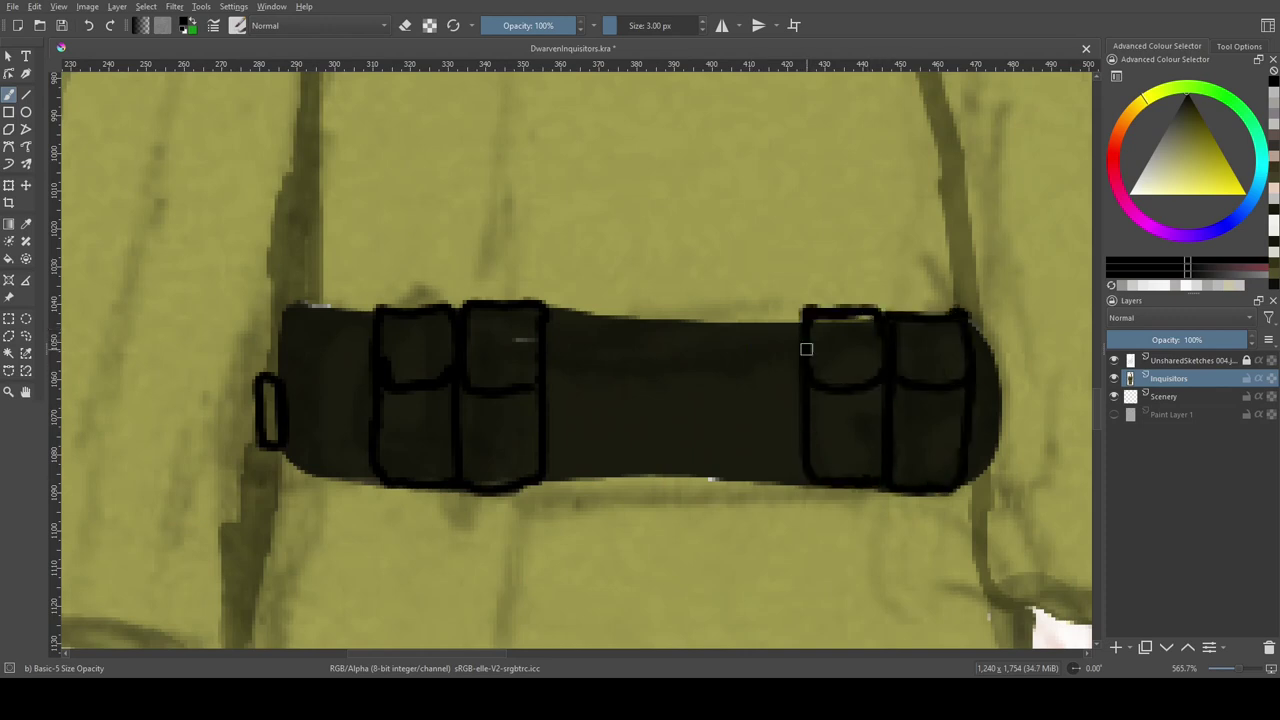
Step: Outline a narrow black sheath hanging from the belt's left end and fill it in dark with the 3 px brush
scroll(701, 259, "up", 1)
key("minus")
key("minus")
left_click_drag(414, 418, 425, 350)
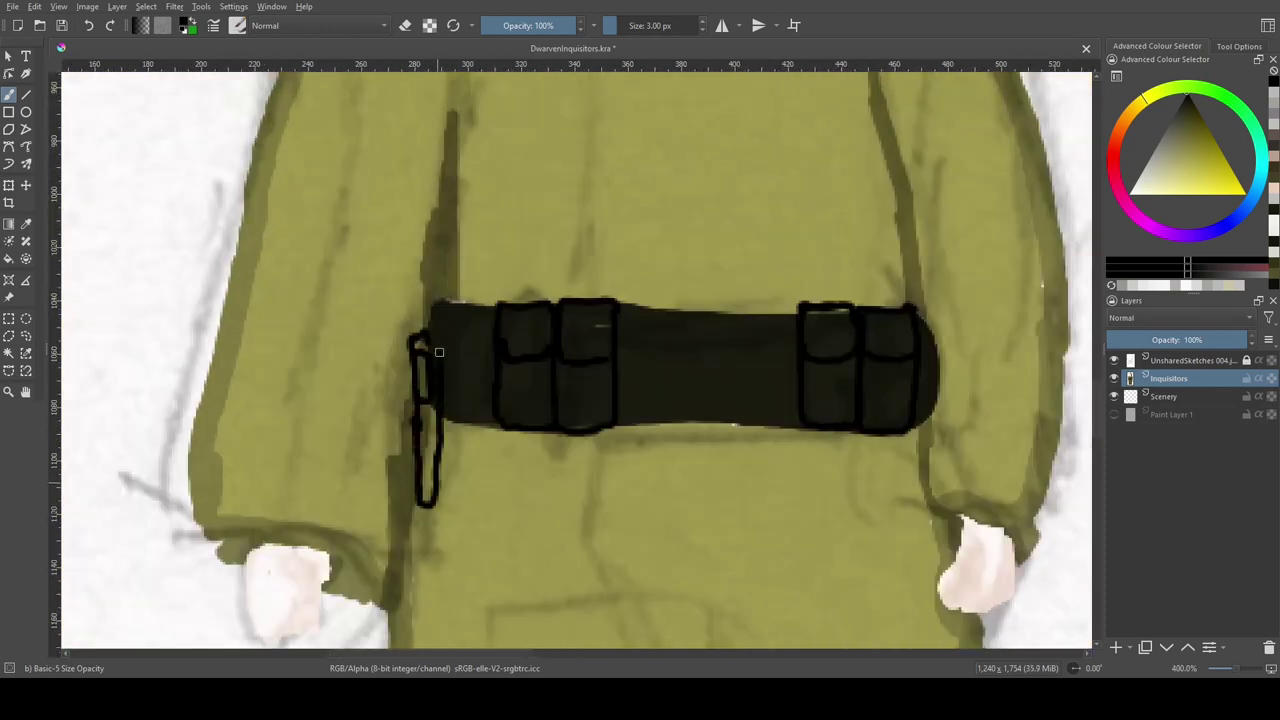
left_click(535, 392, "ctrl")
left_click_drag(425, 408, 430, 500)
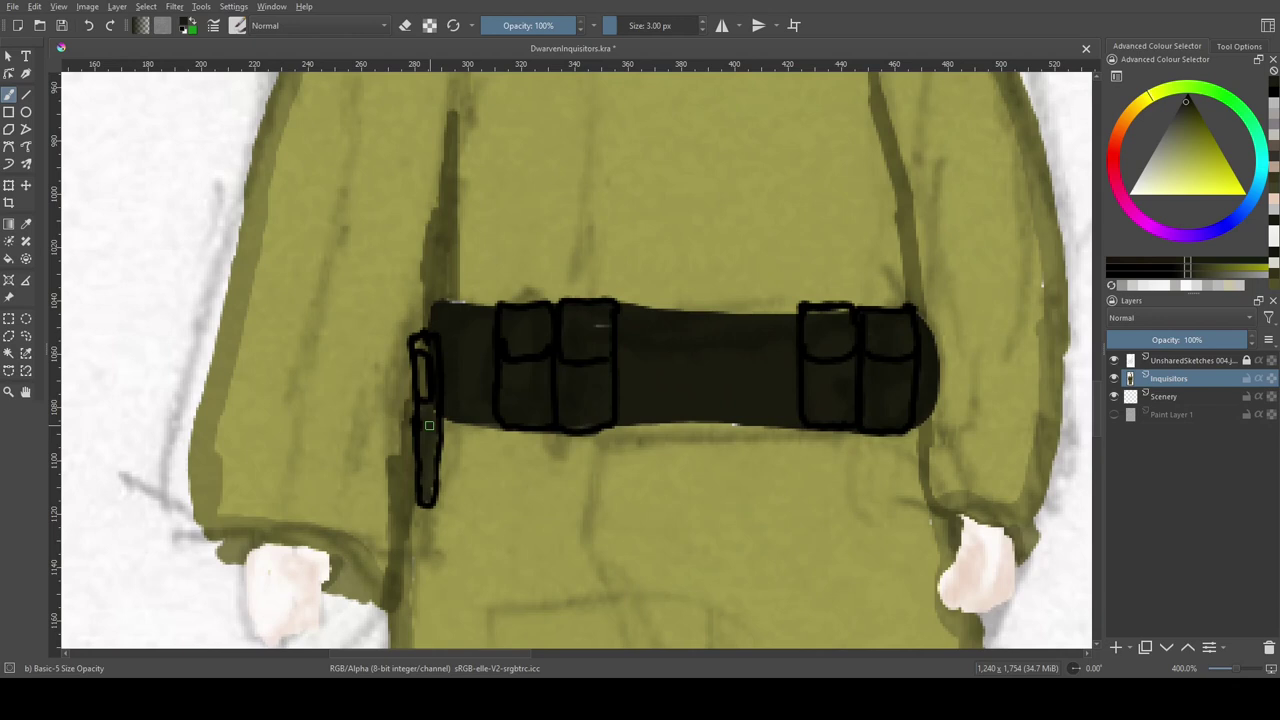
left_click(1186, 99)
left_click_drag(427, 479, 420, 345)
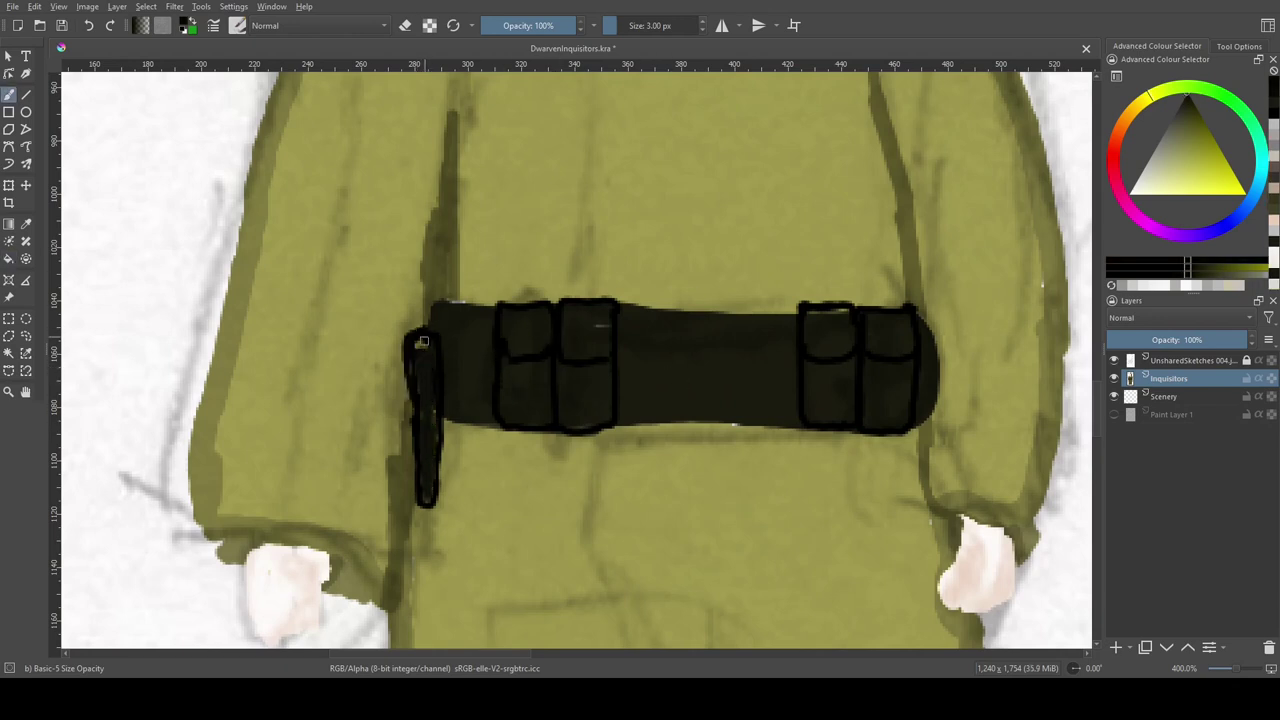
Step: Add black top and side edges to both pairs of belt pouches and darken the faces between them
scroll(586, 486, "up", 2)
scroll(586, 486, "right", 5)
left_click(700, 370, "ctrl")
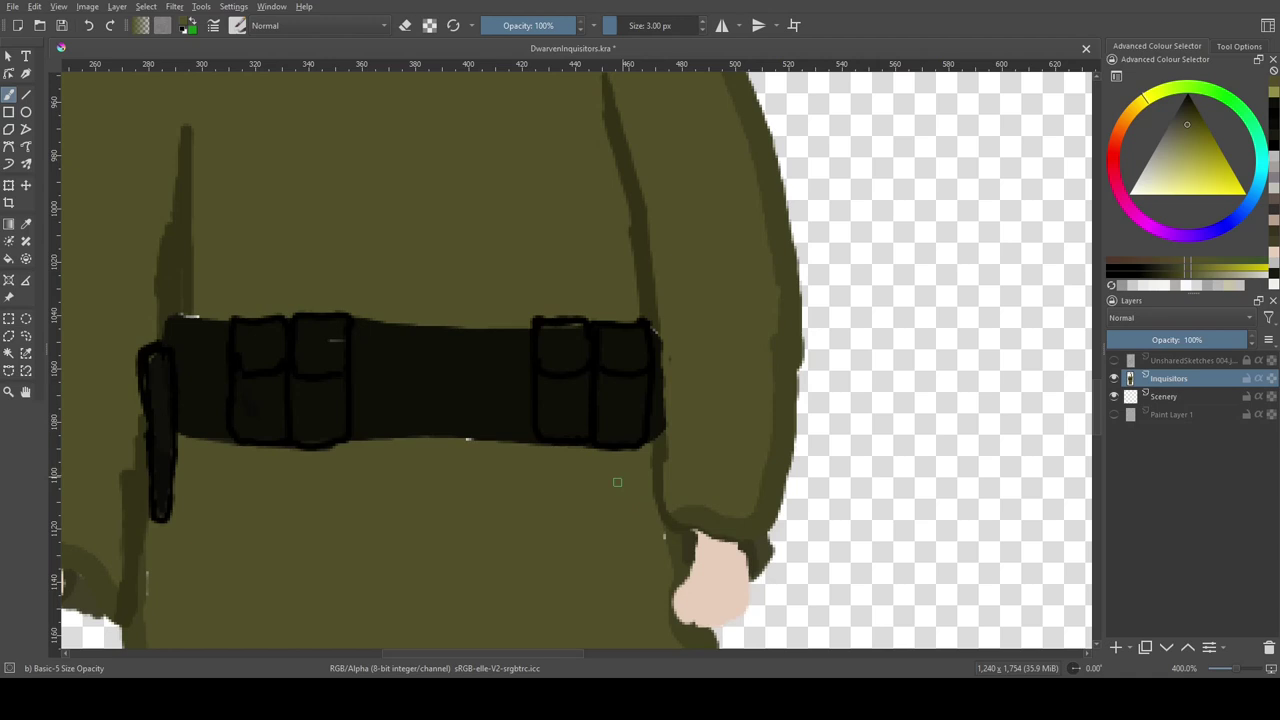
left_click(1116, 362)
scroll(558, 302, "down", 1)
scroll(558, 302, "left", 4)
left_click(558, 302, "ctrl")
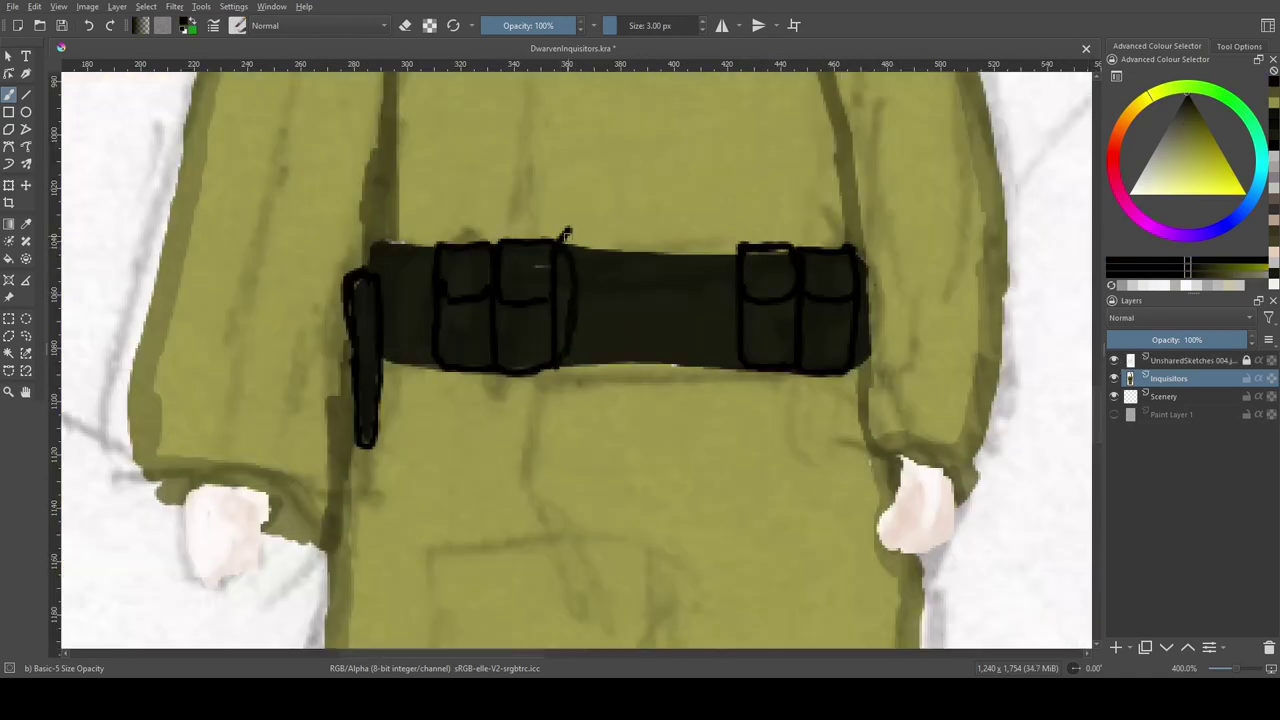
left_click_drag(436, 251, 500, 232)
scroll(600, 300, "up", 1)
scroll(600, 300, "right", 3)
left_click_drag(725, 365, 728, 450)
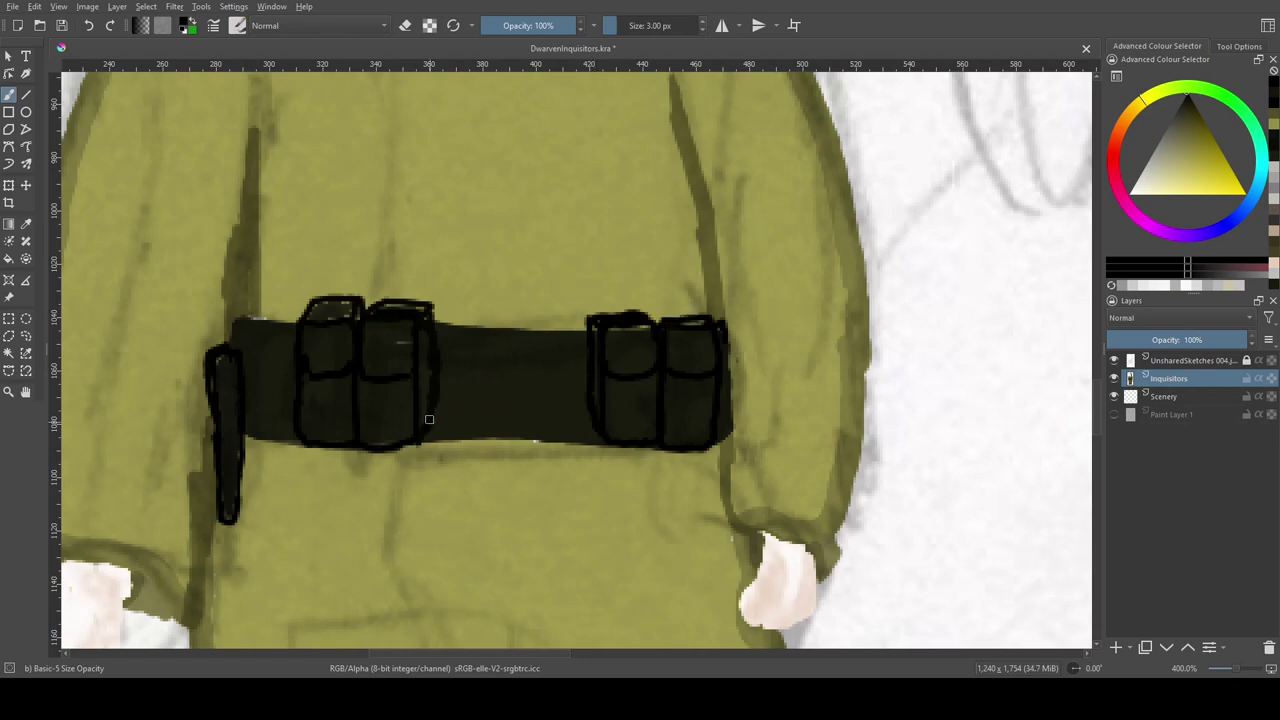
left_click(329, 310, "ctrl")
left_click(1114, 360)
left_click(1114, 360)
Step: Outline the second figure's skirt along its left edge and hem in olive with a 10 px brush
scroll(560, 400, "down", 5)
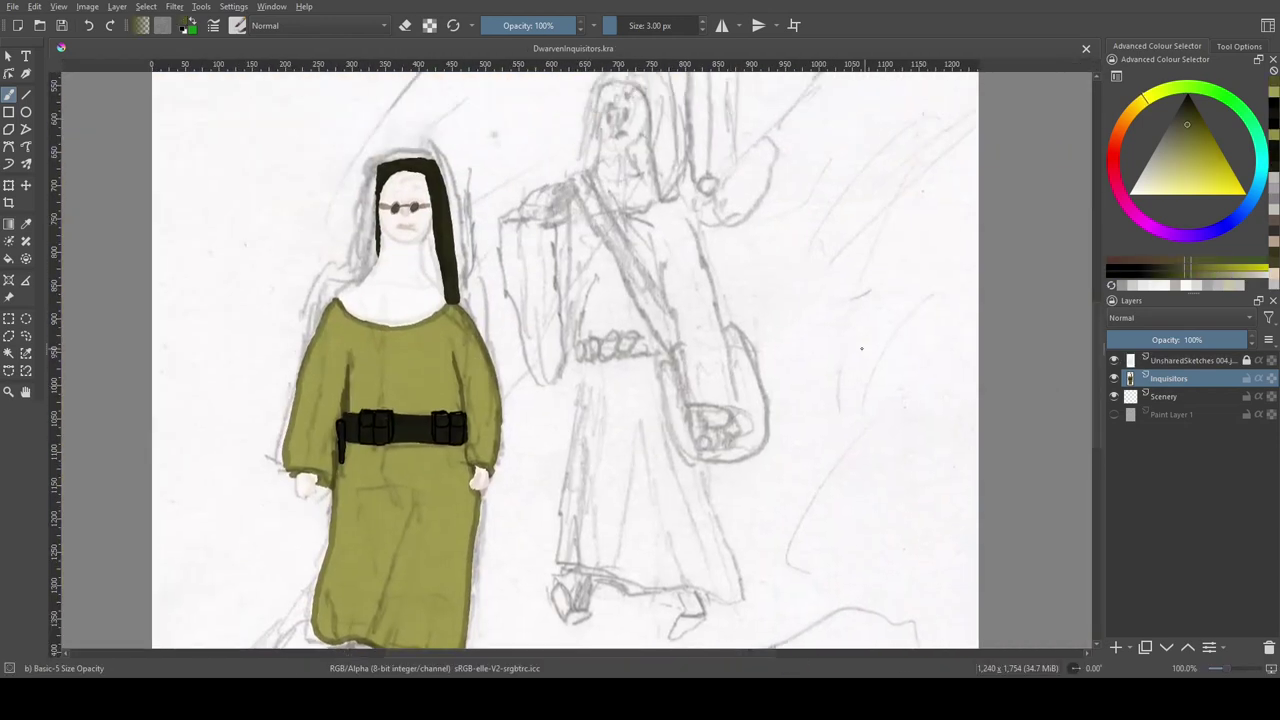
scroll(620, 466, "up", 4)
scroll(817, 263, "down", 3)
key("bracketleft")
key("bracketright")
key("bracketright")
key("bracketright")
key("bracketright")
key("bracketright")
key("bracketright")
key("bracketright")
key("bracketright")
scroll(380, 253, "down", 3)
scroll(380, 253, "left", 2)
mouse_move(508, 63)
left_mouse_down()
mouse_move(515, 430)
mouse_move(795, 508)
mouse_move(987, 477)
mouse_move(960, 165)
left_mouse_up()
scroll(960, 165, "down", 2)
scroll(960, 165, "left", 2)
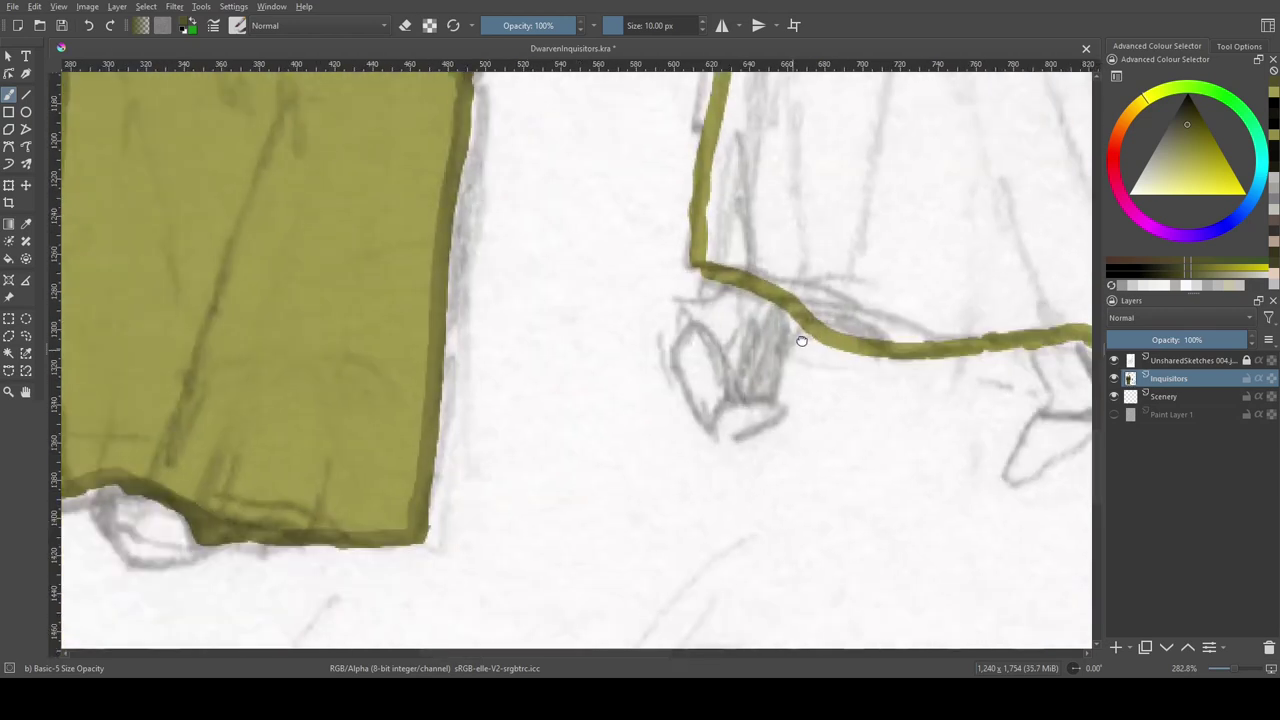
Step: Outline the skirt's right edge and both sides of the second figure's right-hand sleeve in olive
scroll(960, 165, "up", 6)
scroll(960, 165, "right", 2)
mouse_move(766, 360)
left_mouse_down()
mouse_move(894, 392)
mouse_move(893, 337)
left_mouse_up()
scroll(893, 337, "up", 2)
left_click_drag(893, 497, 822, 204)
scroll(822, 204, "up", 3)
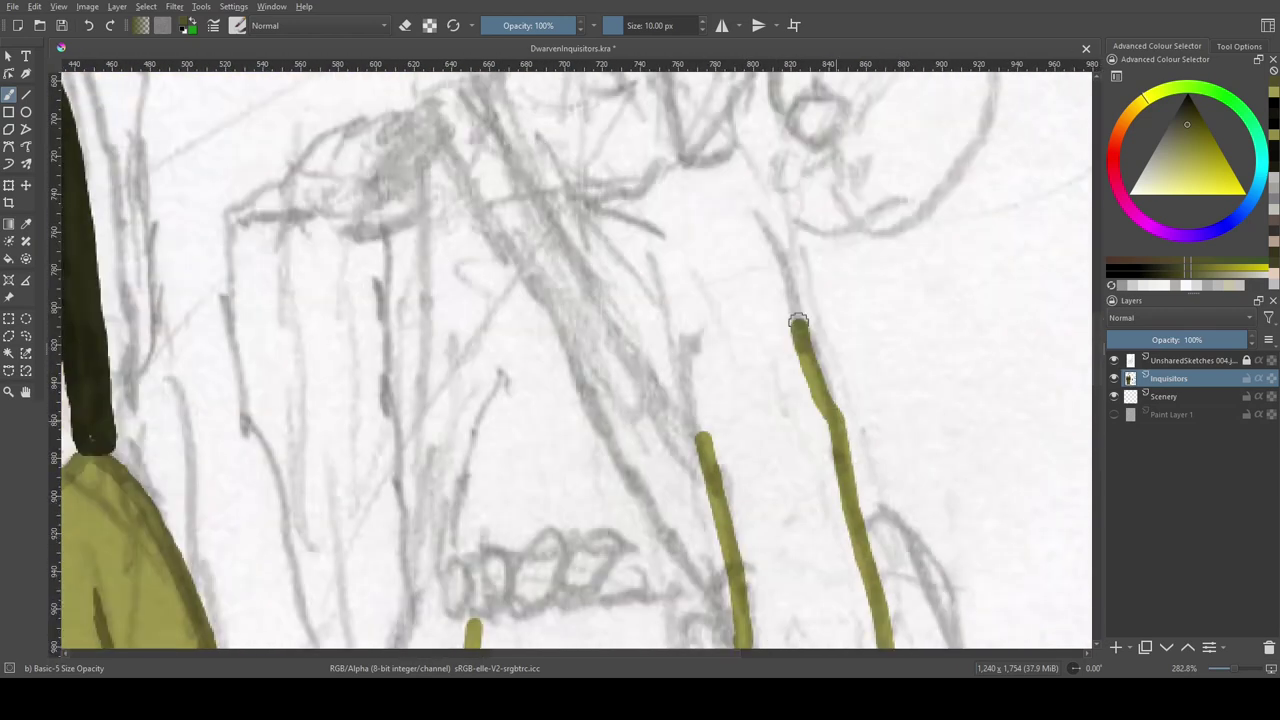
left_click_drag(718, 448, 678, 292)
left_click_drag(810, 332, 770, 222)
Step: Paint the second figure's shoulder bag and strap grey beneath the olive outlines using the Behind blending mode
scroll(770, 222, "up", 5)
scroll(640, 360, "down", 4)
key("alt+shift+q")
scroll(515, 285, "down", 2)
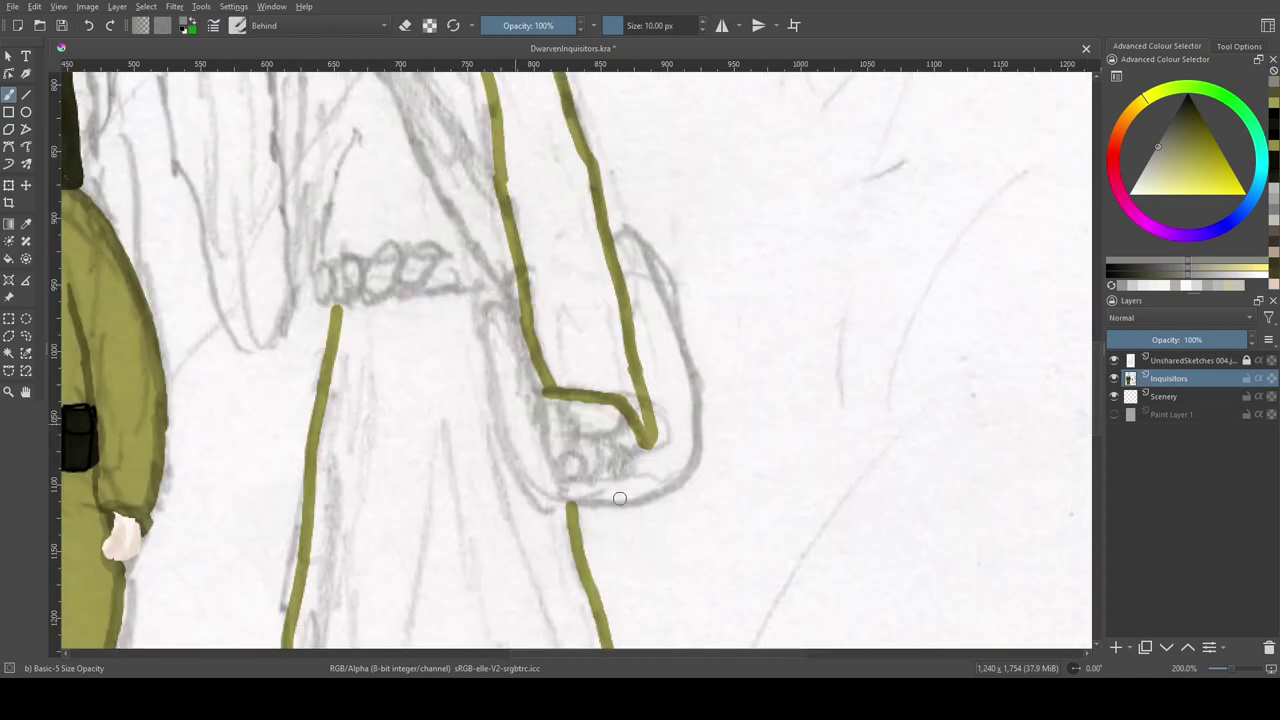
scroll(523, 186, "up", 2)
scroll(523, 186, "left", 2)
left_click(1115, 361)
key("ctrl+z")
scroll(560, 290, "up", 3)
scroll(503, 167, "left", 2)
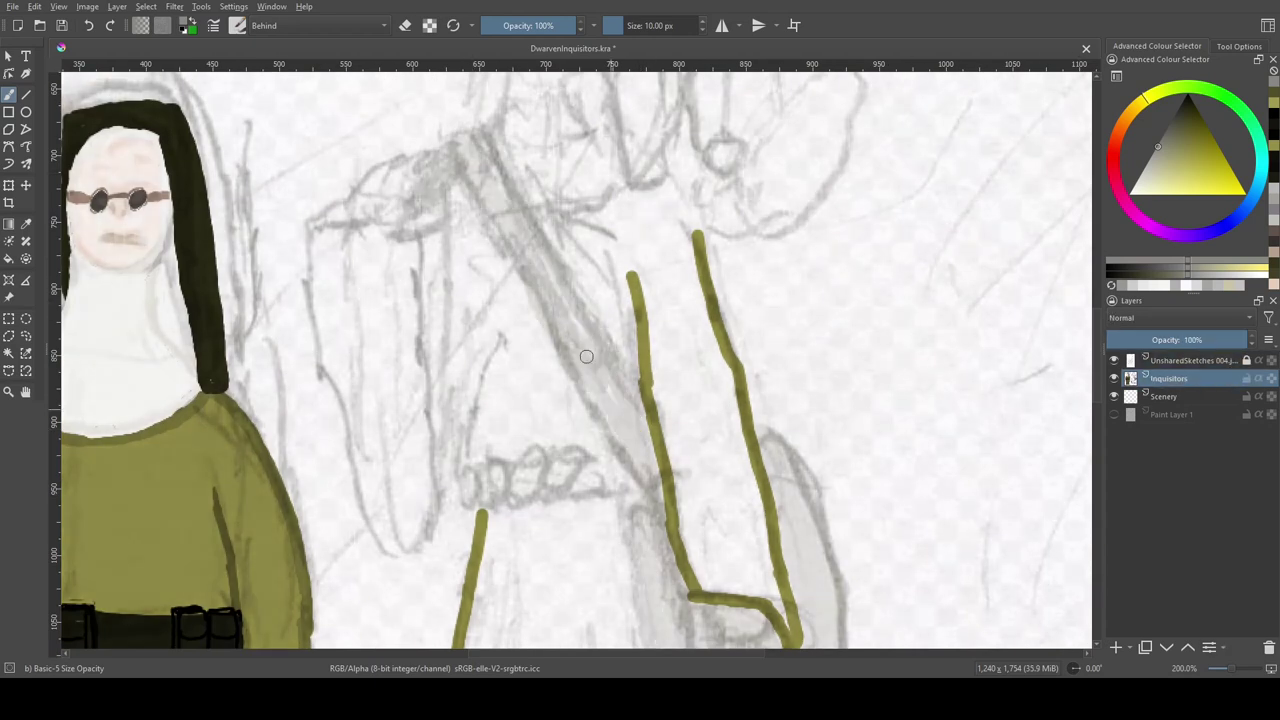
Step: Outline the second figure's waist and waistband in olive and fill the skirt with the same colour
scroll(586, 354, "down", 4)
scroll(640, 380, "left", 1)
left_click(1115, 361)
left_click(1115, 361)
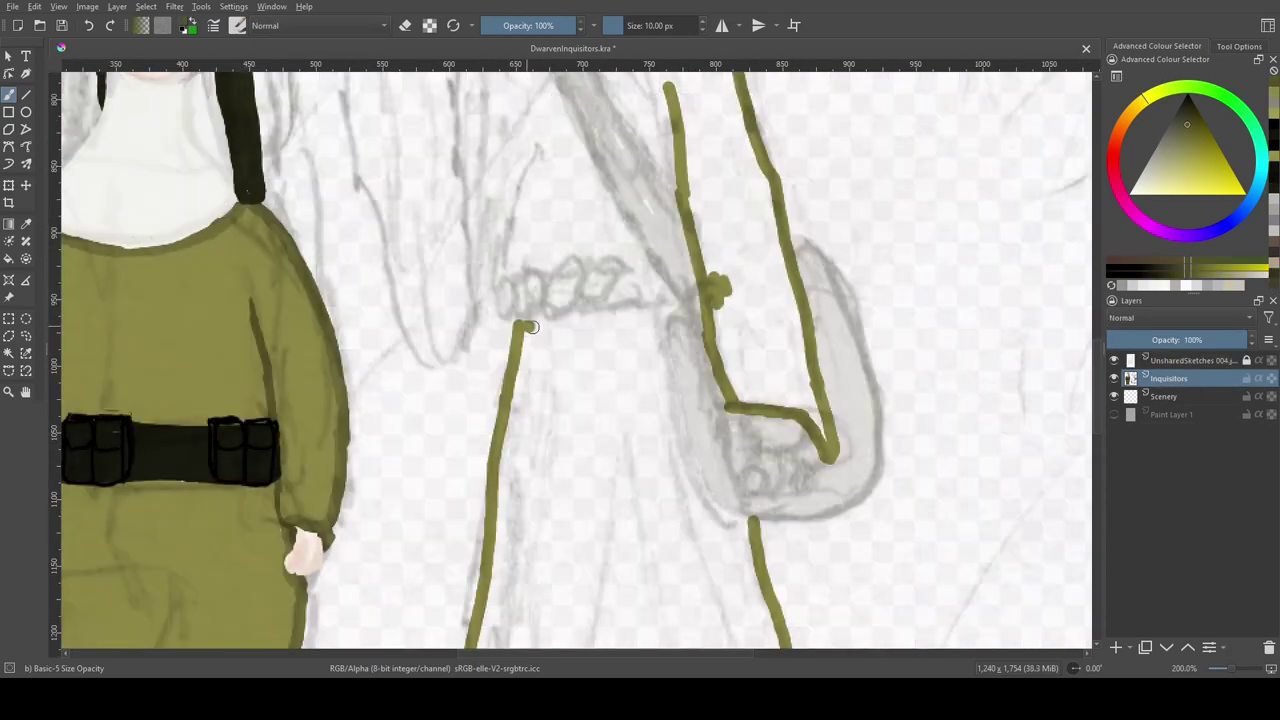
left_click_drag(514, 329, 670, 304)
scroll(560, 378, "up", 3)
mouse_move(560, 378)
left_mouse_down()
mouse_move(688, 362)
mouse_move(736, 410)
left_mouse_up()
scroll(736, 410, "up", 3)
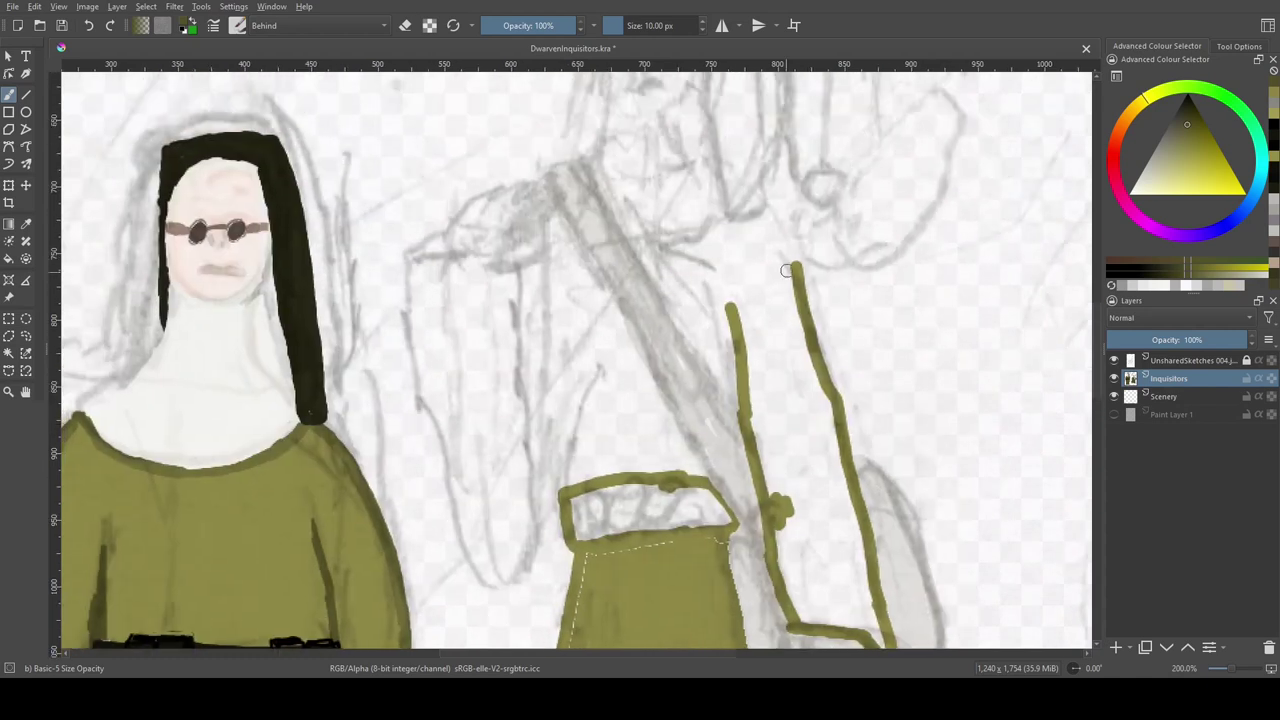
Step: Outline the shoulders and the hanging left sleeve in olive, and fill the upper robe and sleeves
left_click_drag(797, 268, 640, 252)
mouse_move(543, 260)
left_mouse_down()
mouse_move(416, 265)
mouse_move(532, 560)
mouse_move(540, 310)
left_mouse_up()
key("f")
left_click(615, 430)
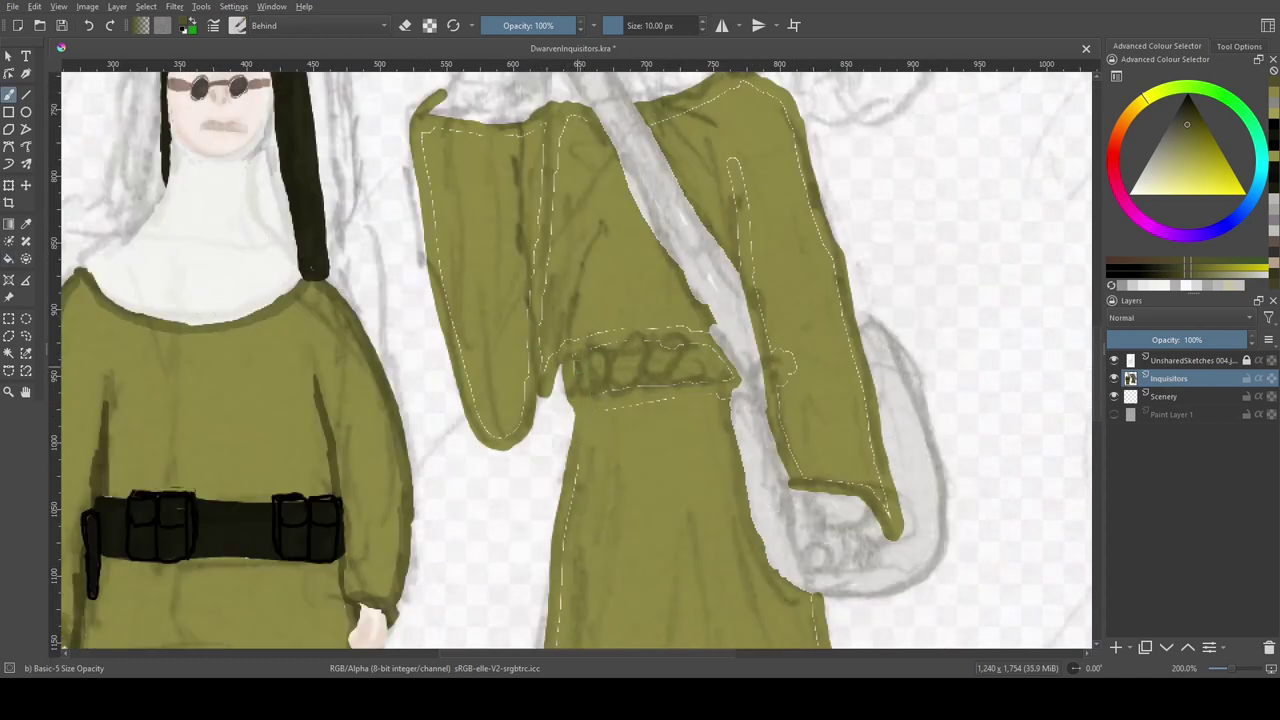
scroll(578, 240, "up", 3)
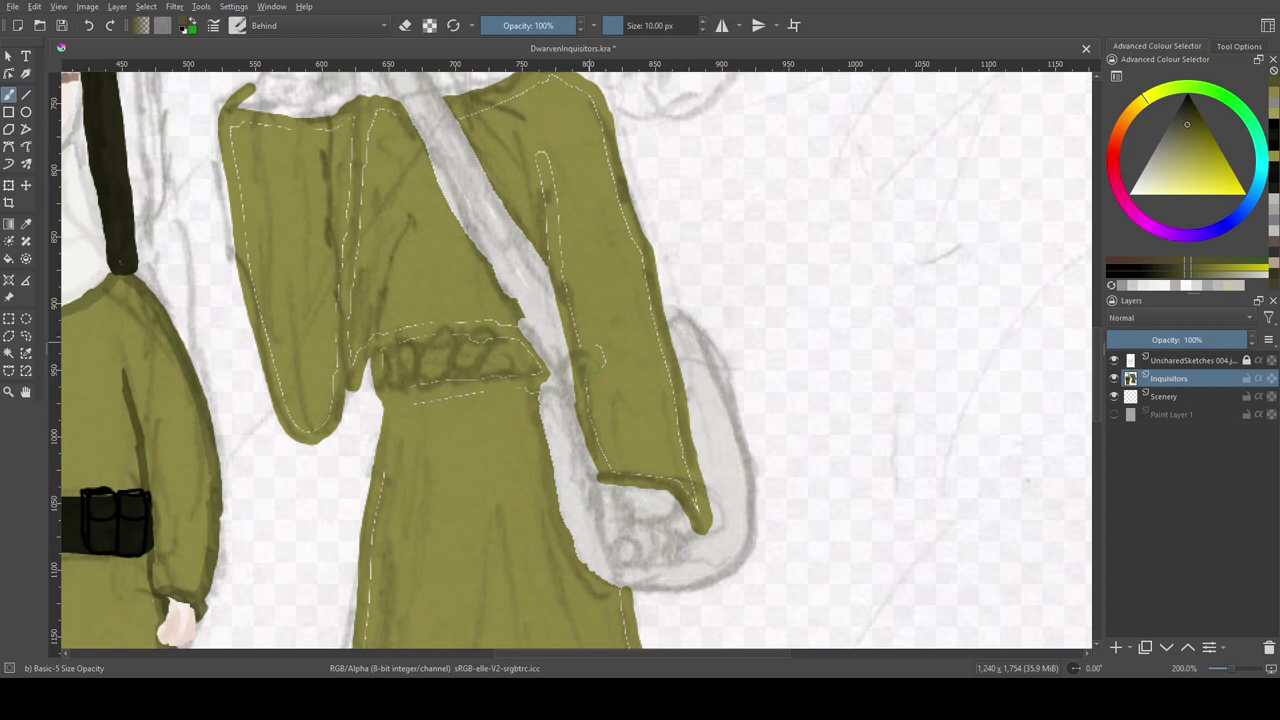
Step: Cover the gaps along the robe's edges in olive and those in the bag in sampled grey using Behind mode
left_click_drag(640, 360, 543, 315)
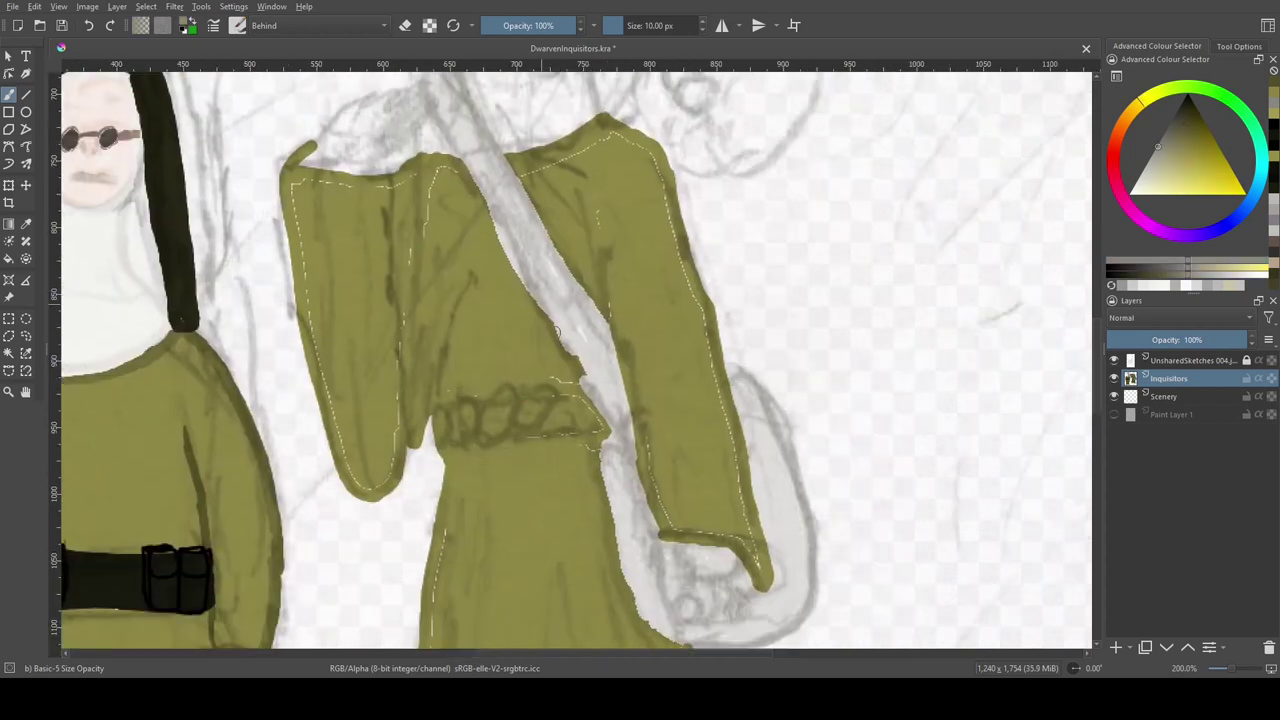
key("alt+shift+n")
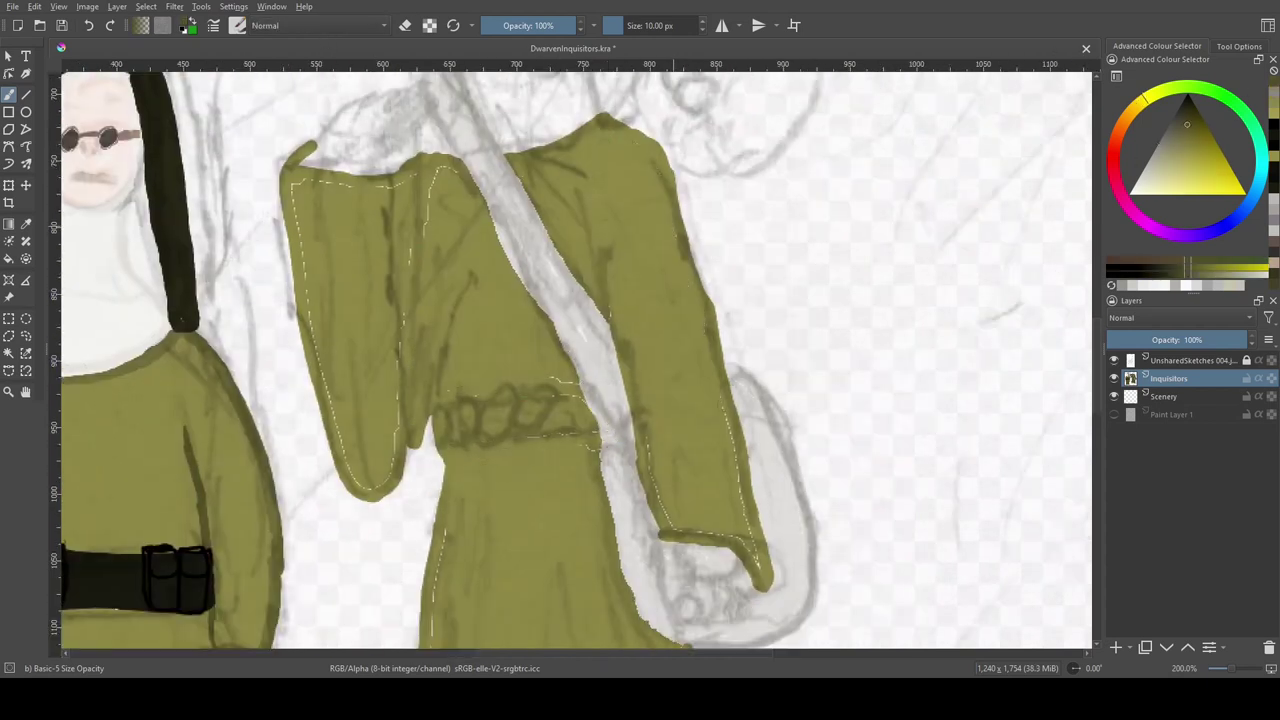
left_click_drag(583, 387, 679, 67)
left_click_drag(640, 300, 600, 390)
key("[")
key("[")
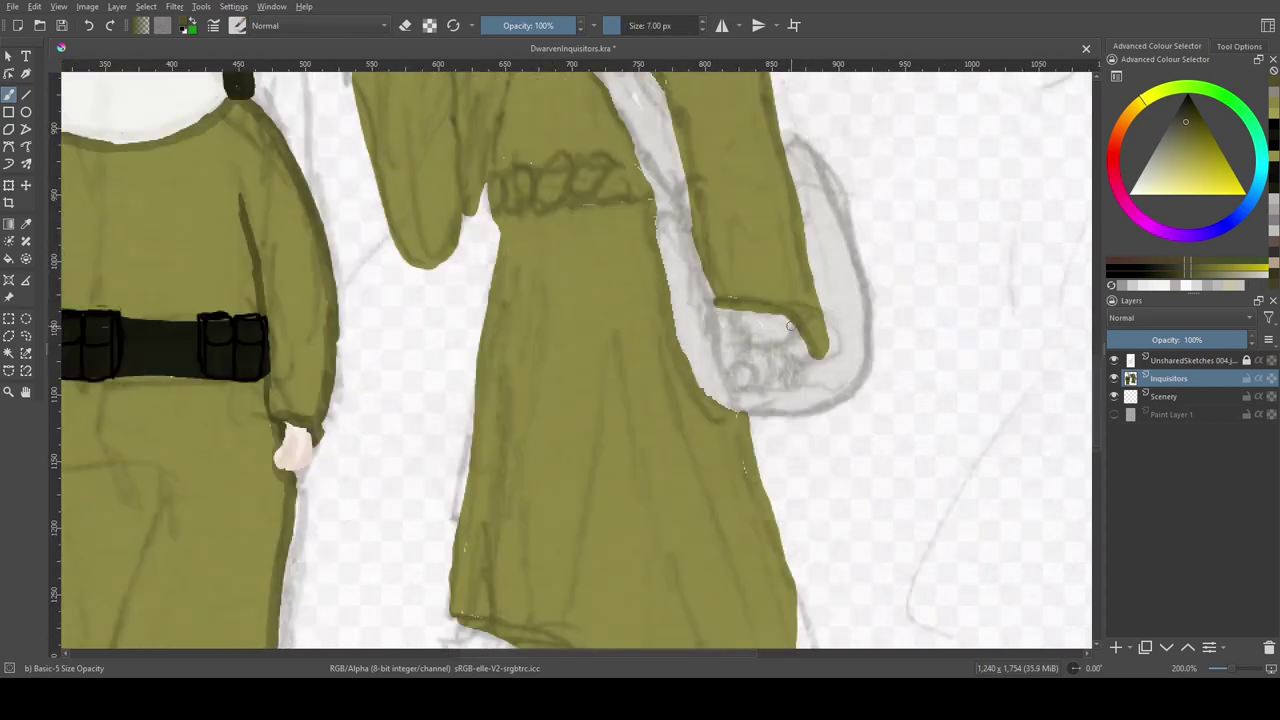
left_click(846, 346, "ctrl")
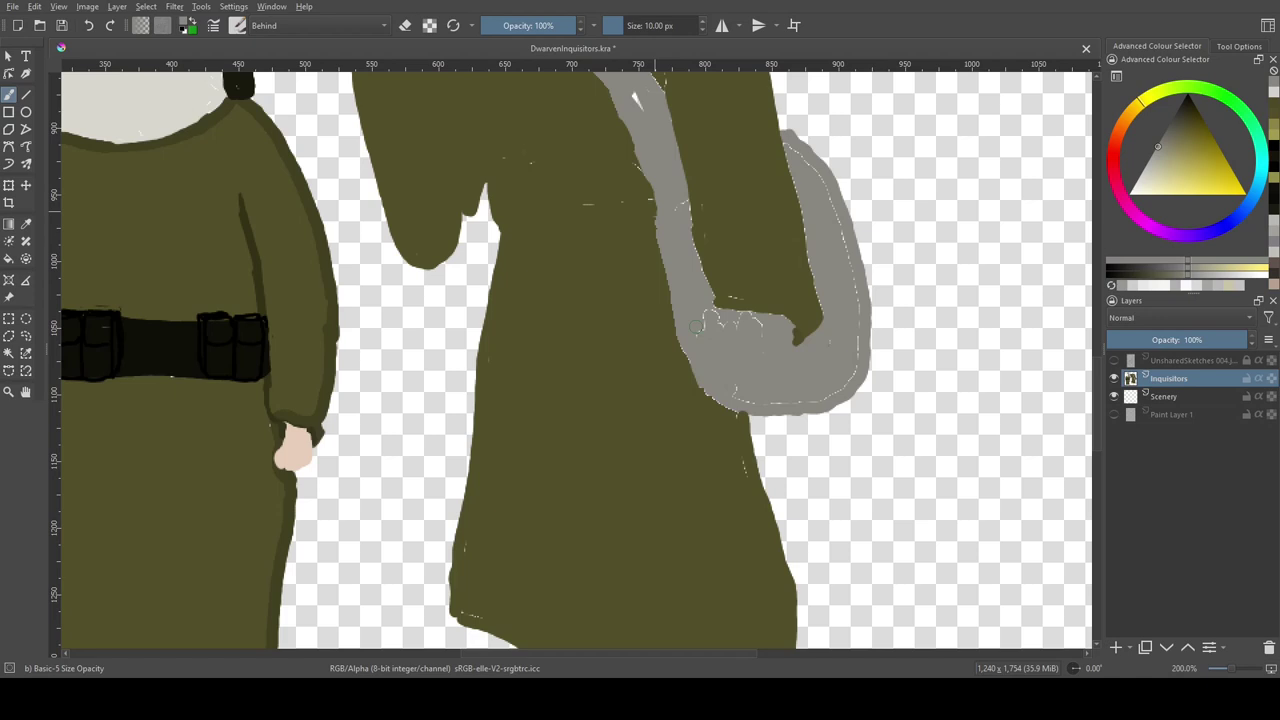
left_click_drag(600, 300, 638, 475)
Step: Draw dark olive fold lines beside the hanging sleeve with a 4 px brush and trim the excess with the eraser
left_click(355, 490, "ctrl")
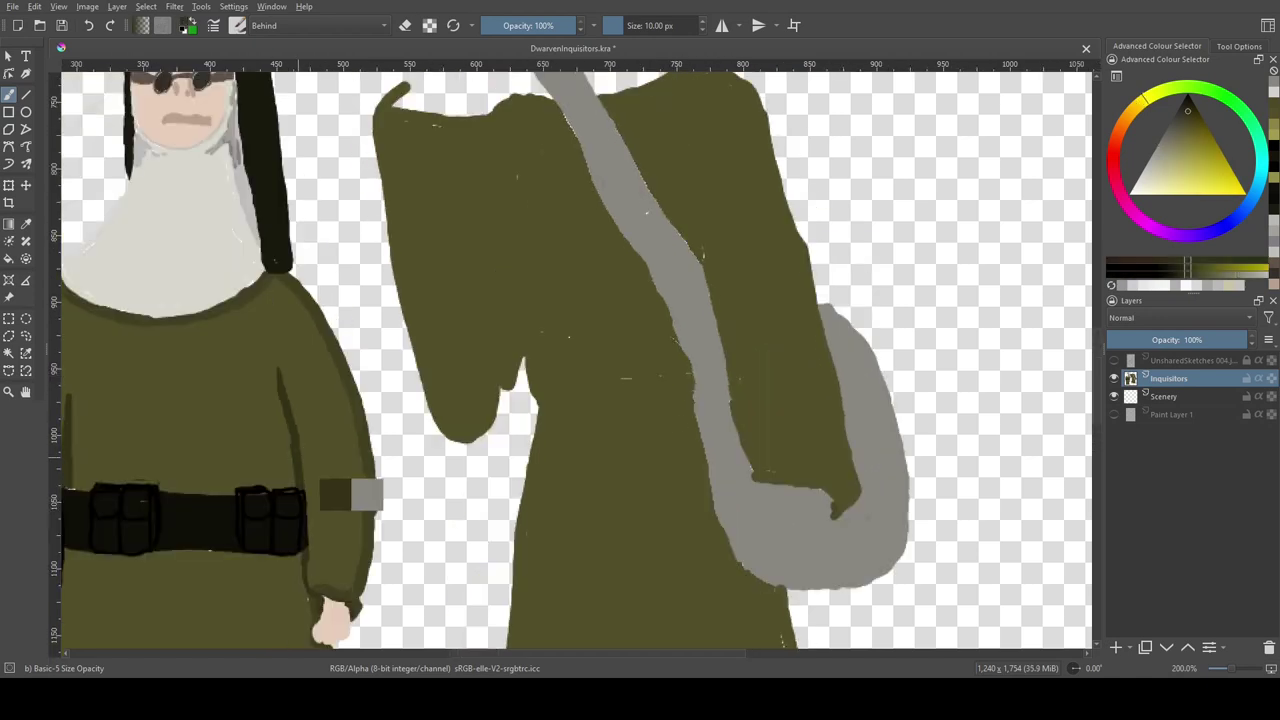
key("f")
key("alt+shift+n")
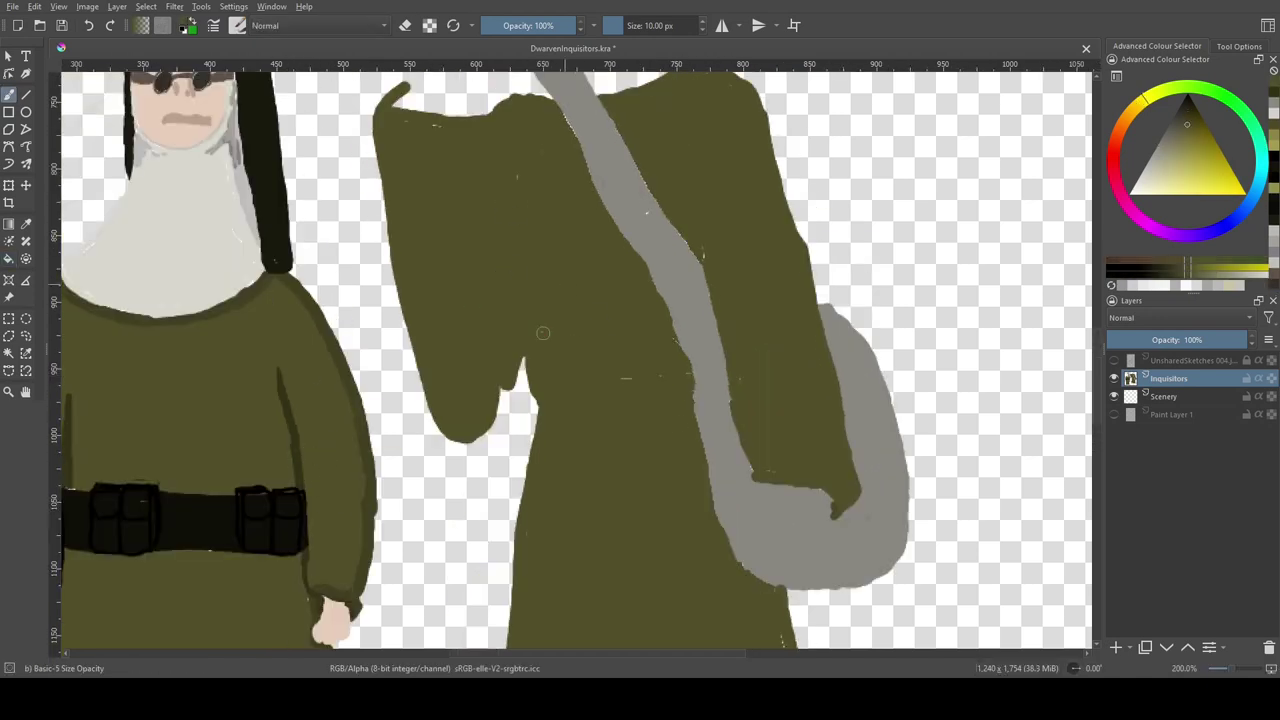
left_click_drag(543, 333, 583, 261)
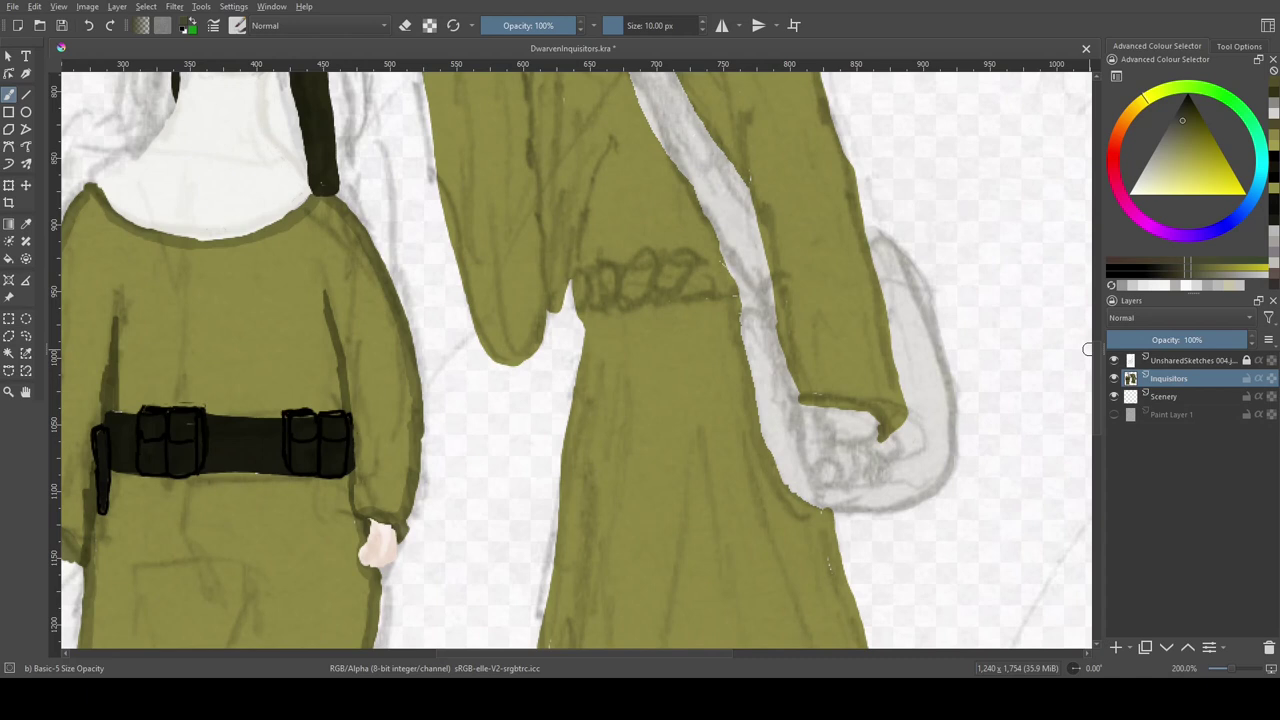
left_click_drag(583, 261, 569, 433)
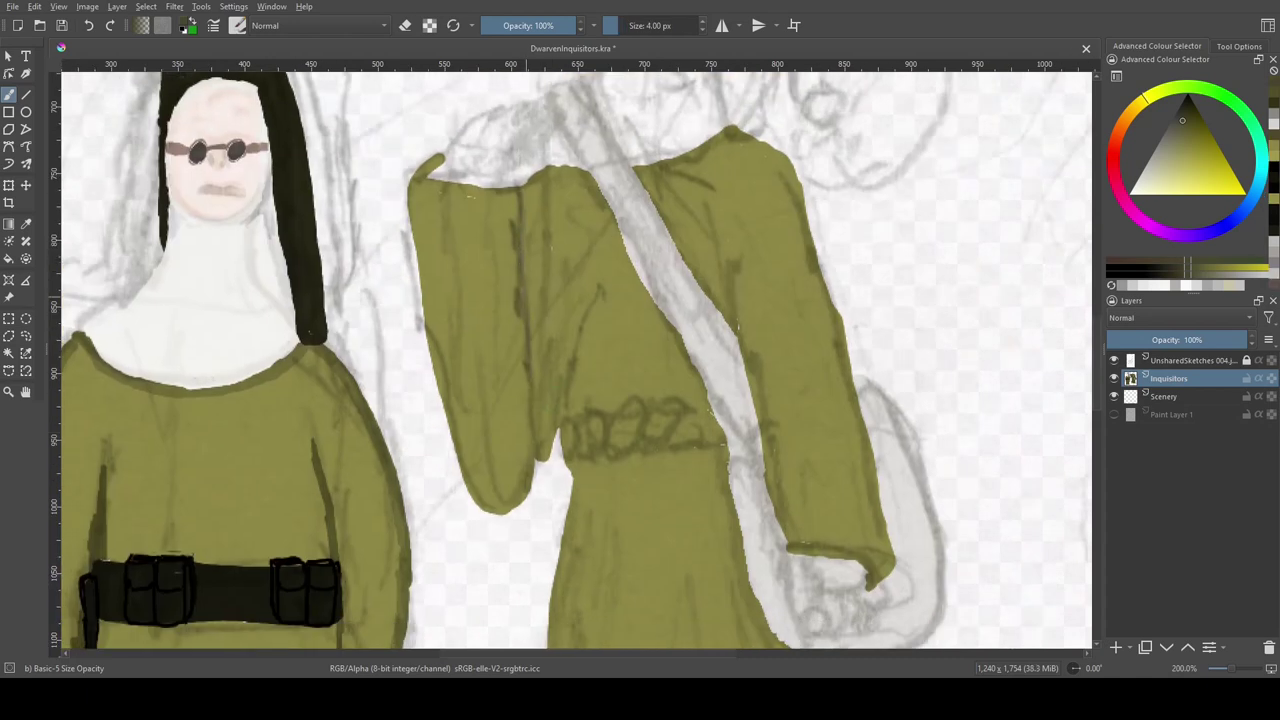
key("ctrl+z")
key("e")
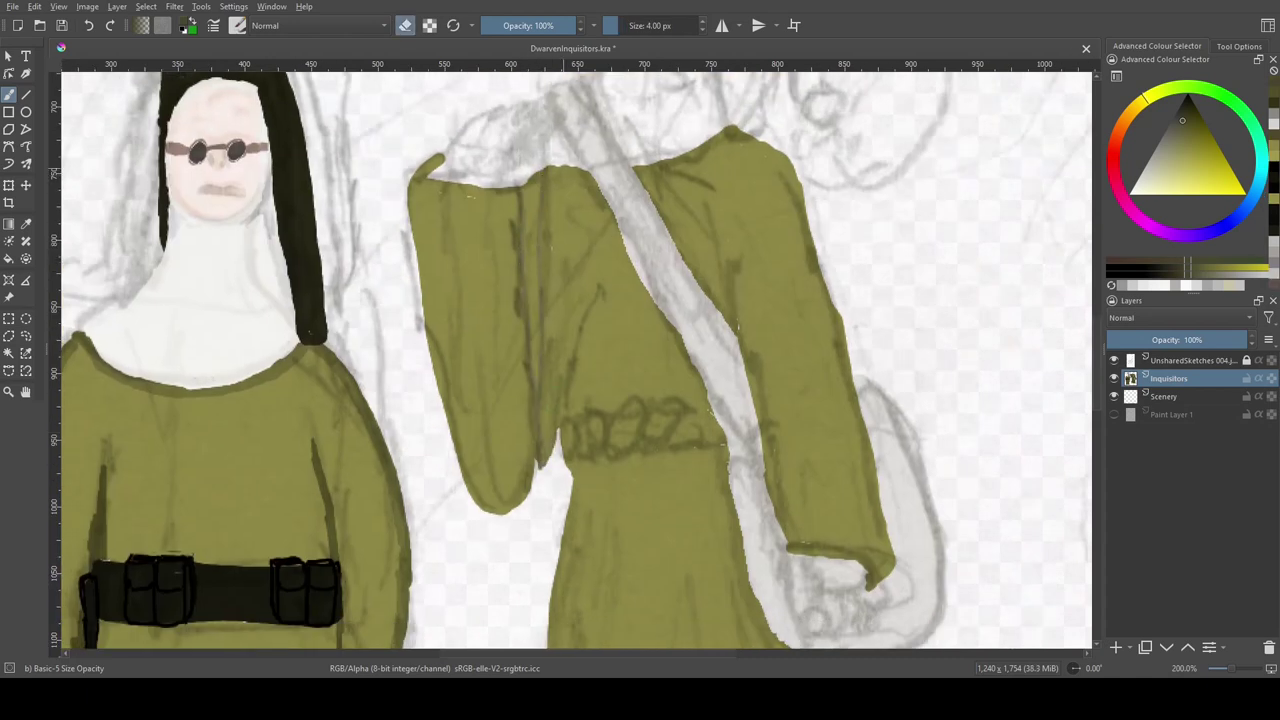
left_click_drag(600, 400, 515, 270)
key("e")
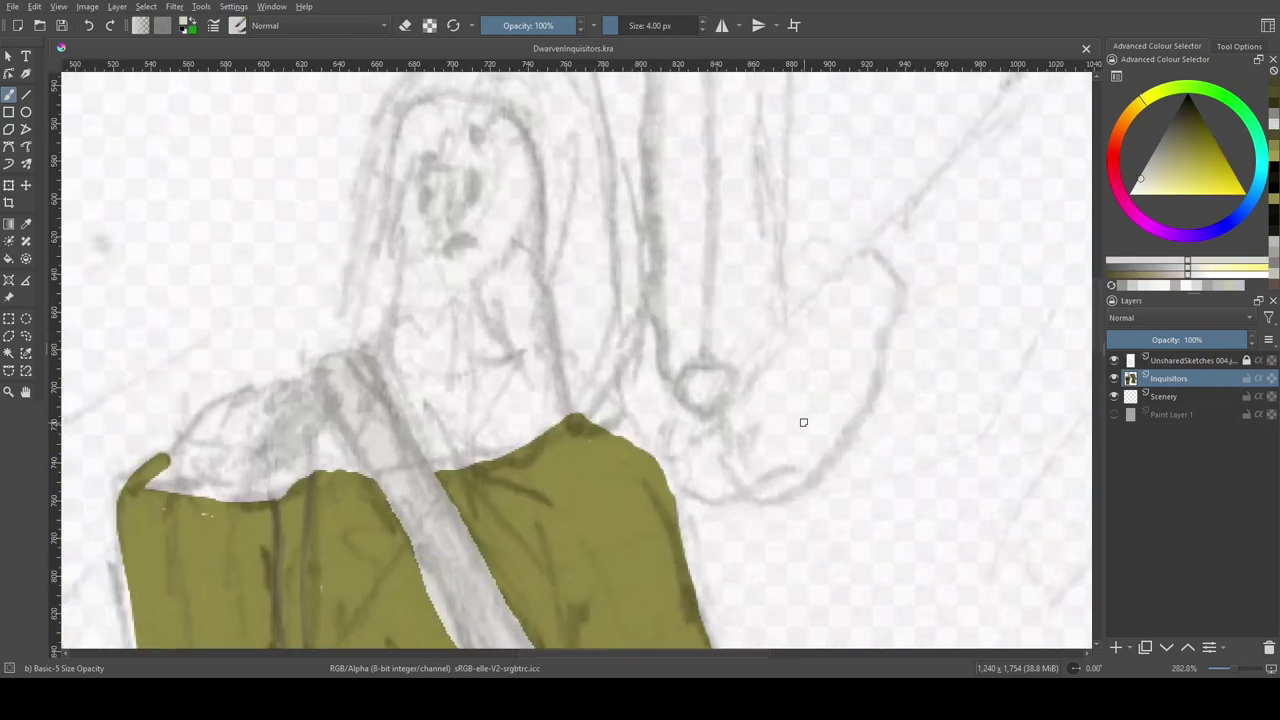
Step: Outline the second figure's veil and face opening in off-white and fill the veil
scroll(600, 300, "up", 1)
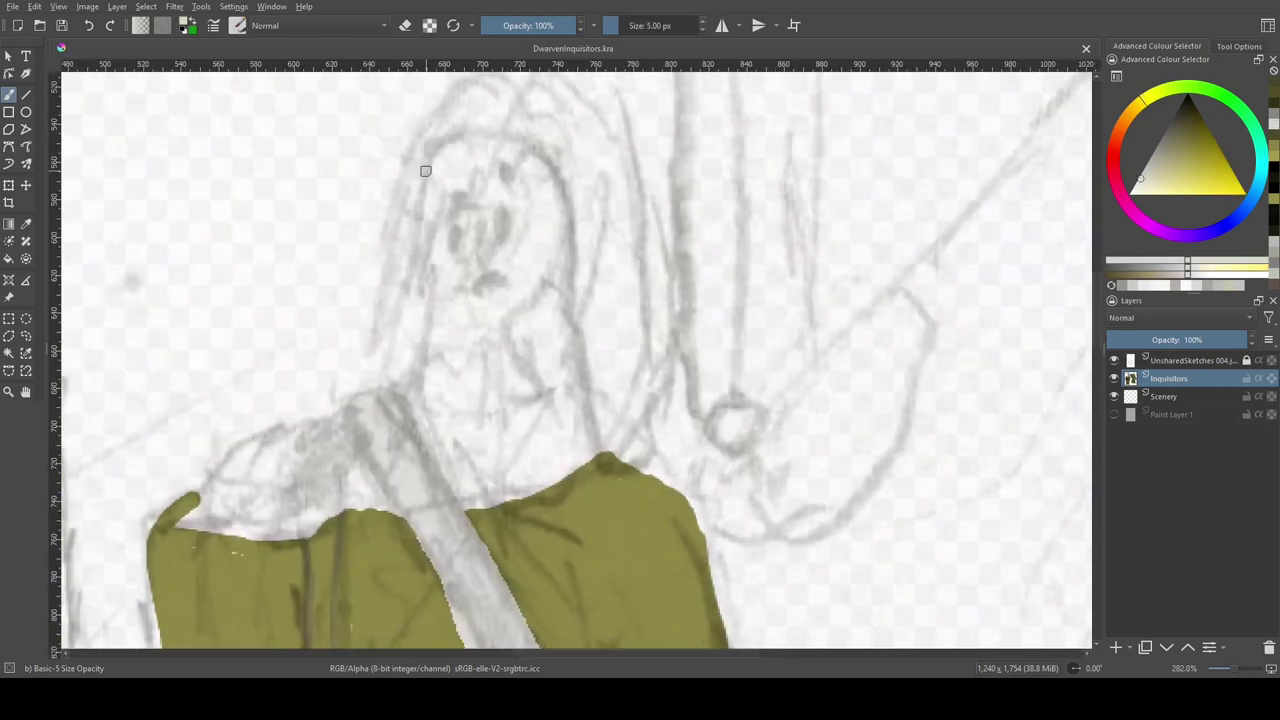
mouse_move(423, 169)
left_mouse_down()
mouse_move(591, 411)
mouse_move(643, 289)
left_mouse_up()
scroll(543, 146, "up", 2)
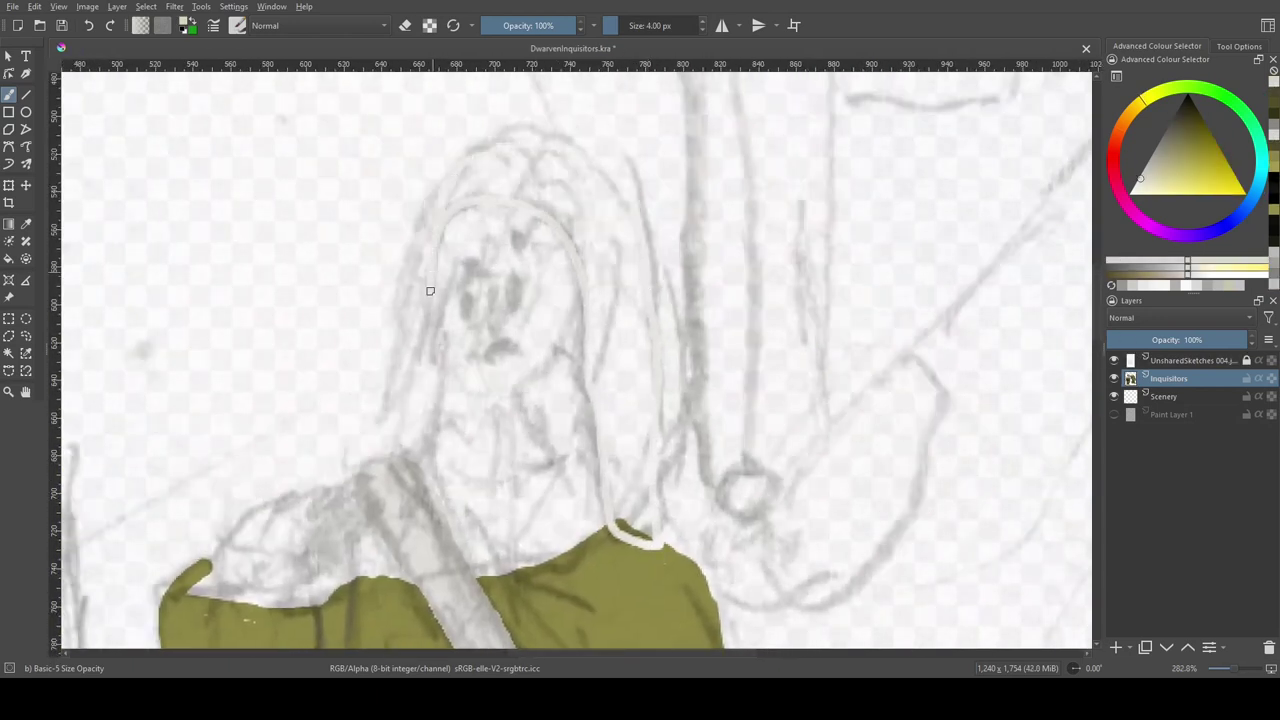
key("f")
left_click(608, 252)
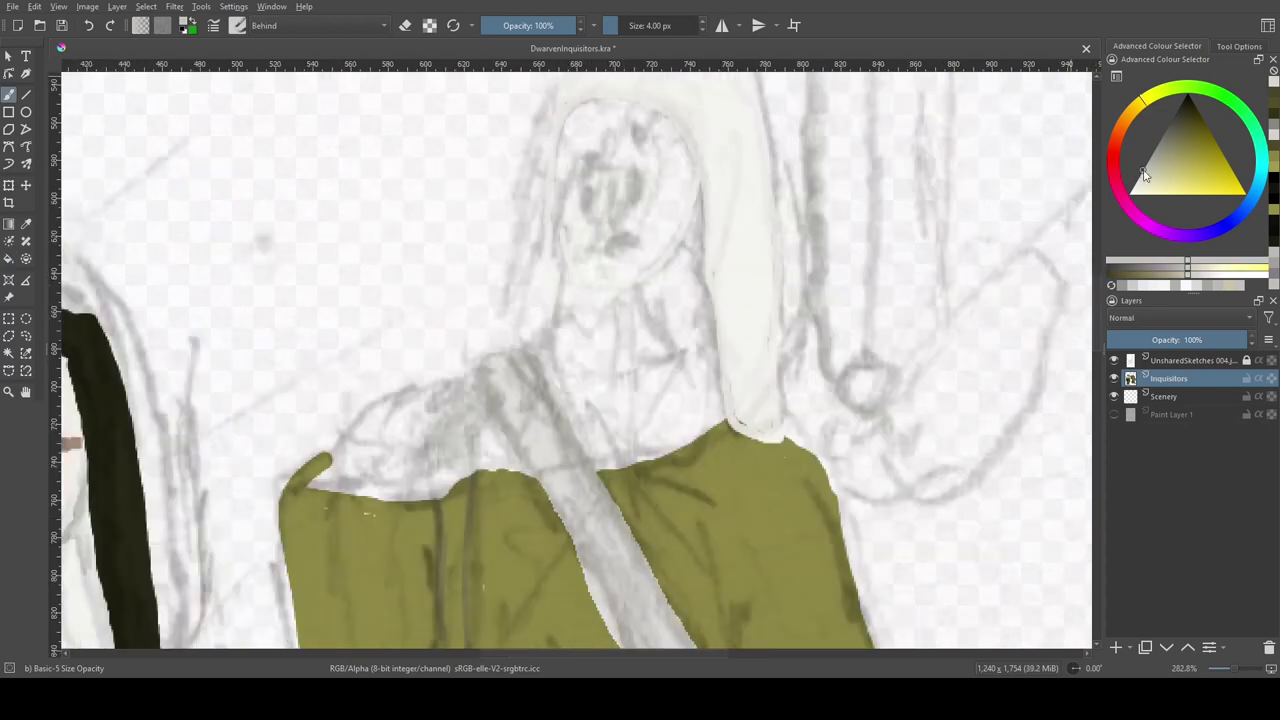
Step: Paint the second figure's wimple light grey from chin to shoulders with an 8 px brush in Behind mode
left_click_drag(712, 195, 708, 417)
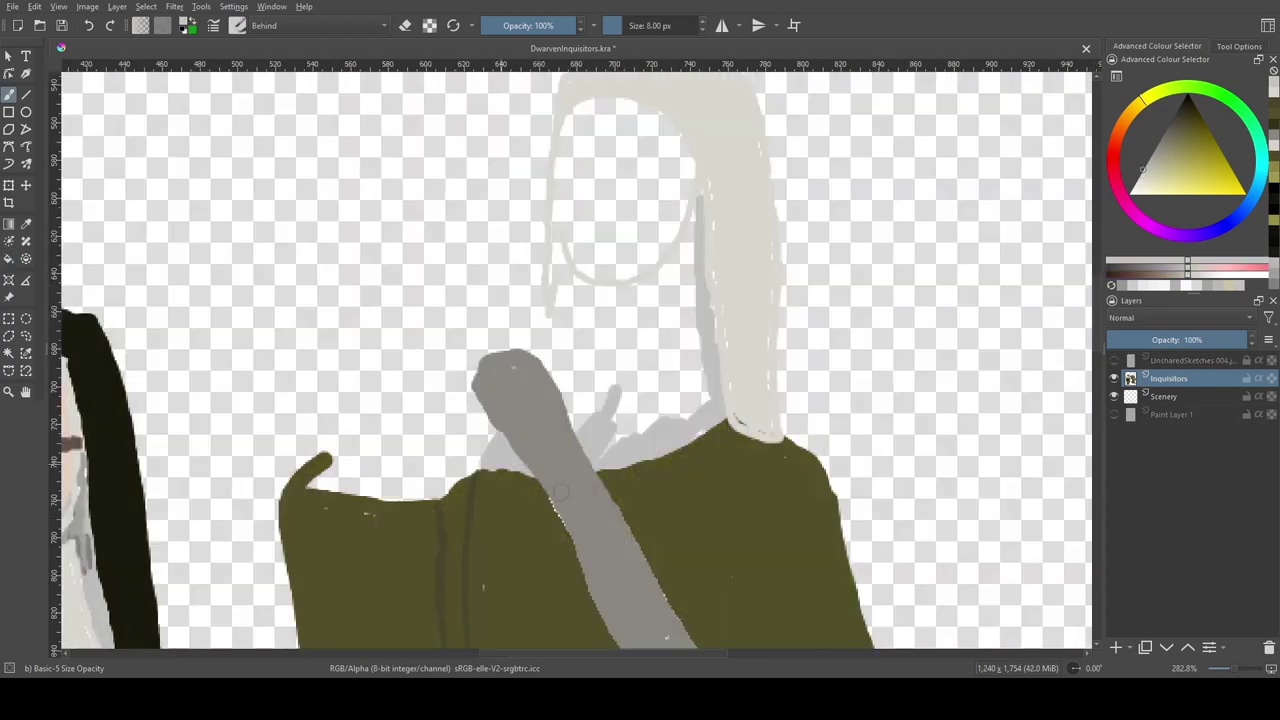
mouse_move(561, 492)
left_mouse_down()
mouse_move(597, 289)
mouse_move(588, 393)
left_mouse_up()
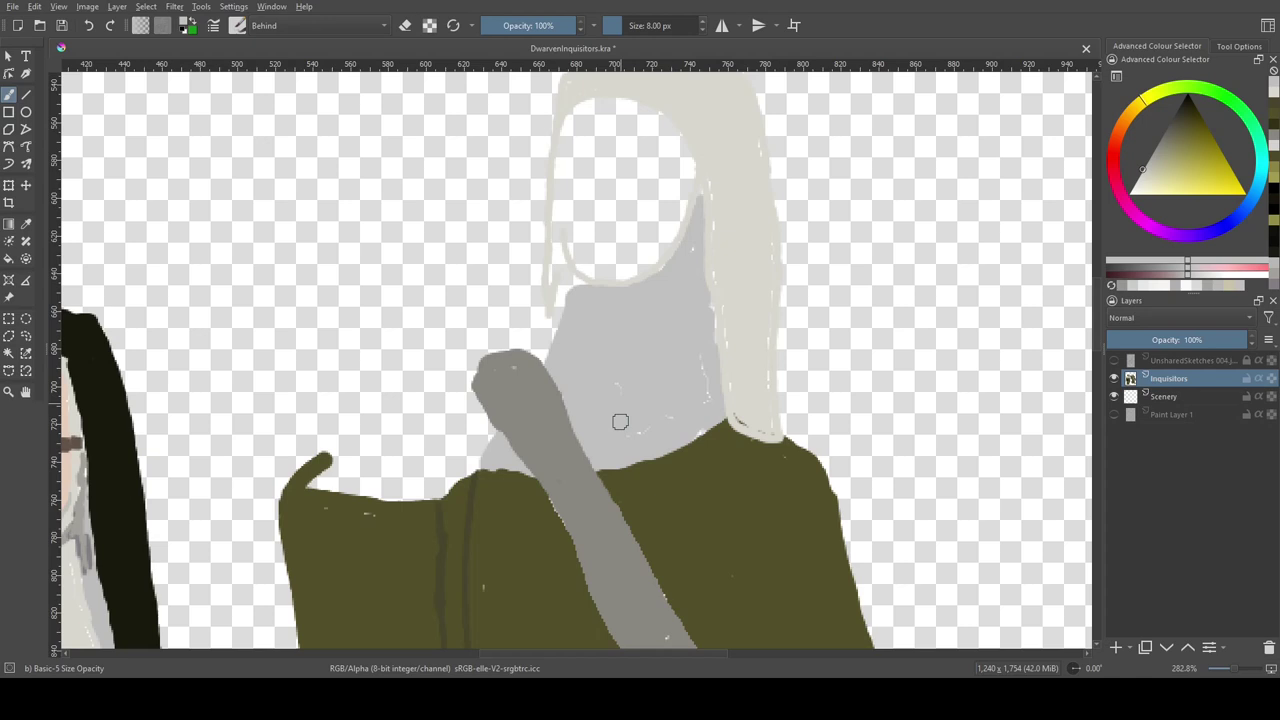
scroll(620, 421, "down", 2)
scroll(793, 241, "up", 2)
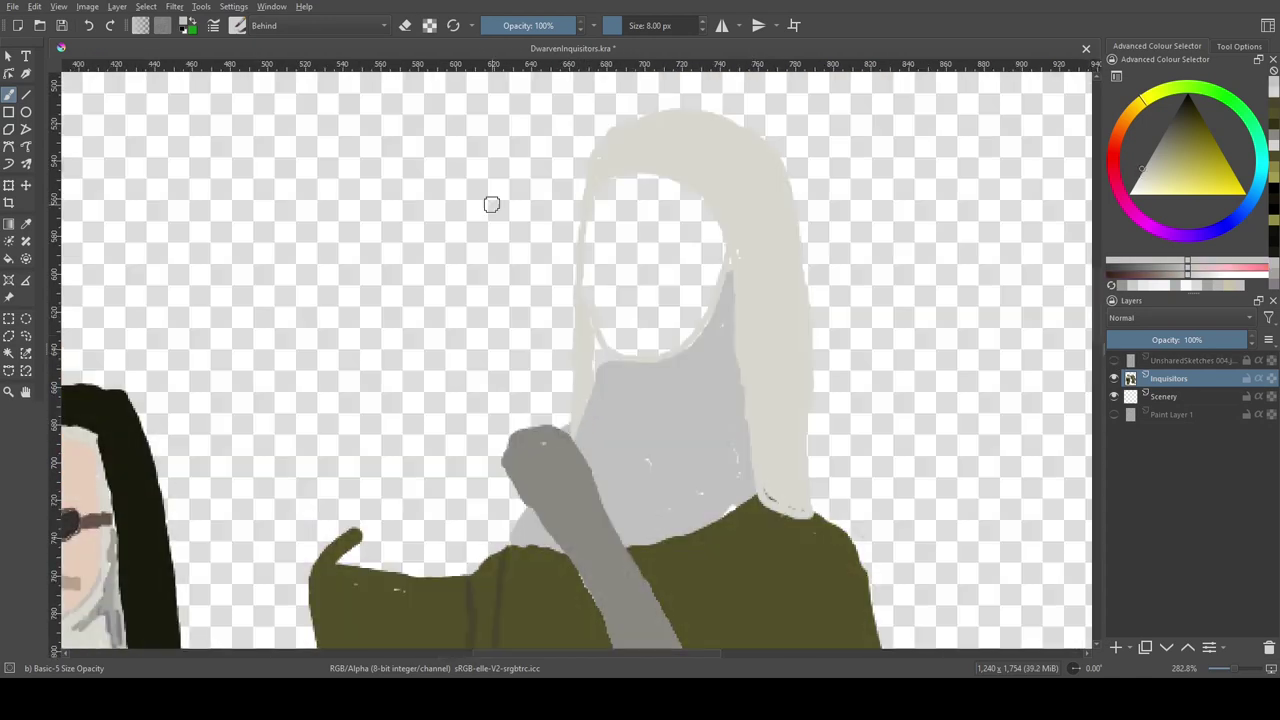
left_click_drag(506, 460, 500, 517)
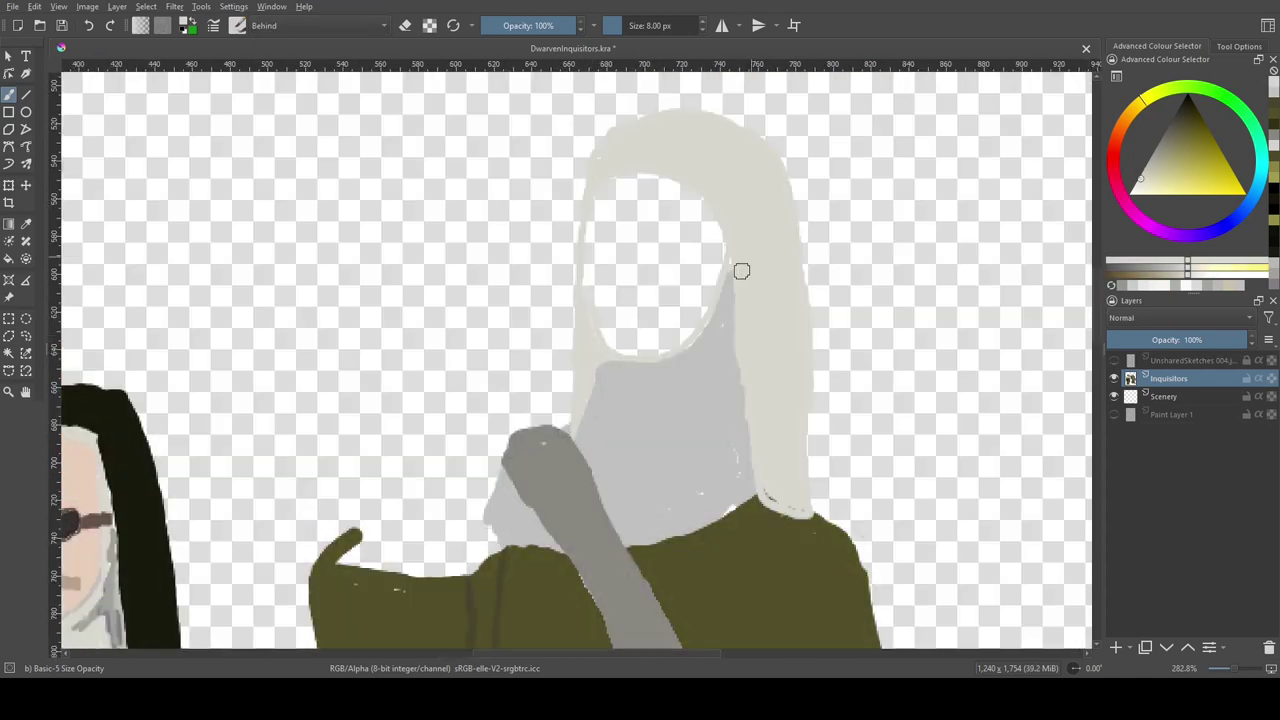
Step: Fill the second figure's face with a light skin tone based on the first figure's face
left_click(70, 478, "ctrl")
left_click(694, 317)
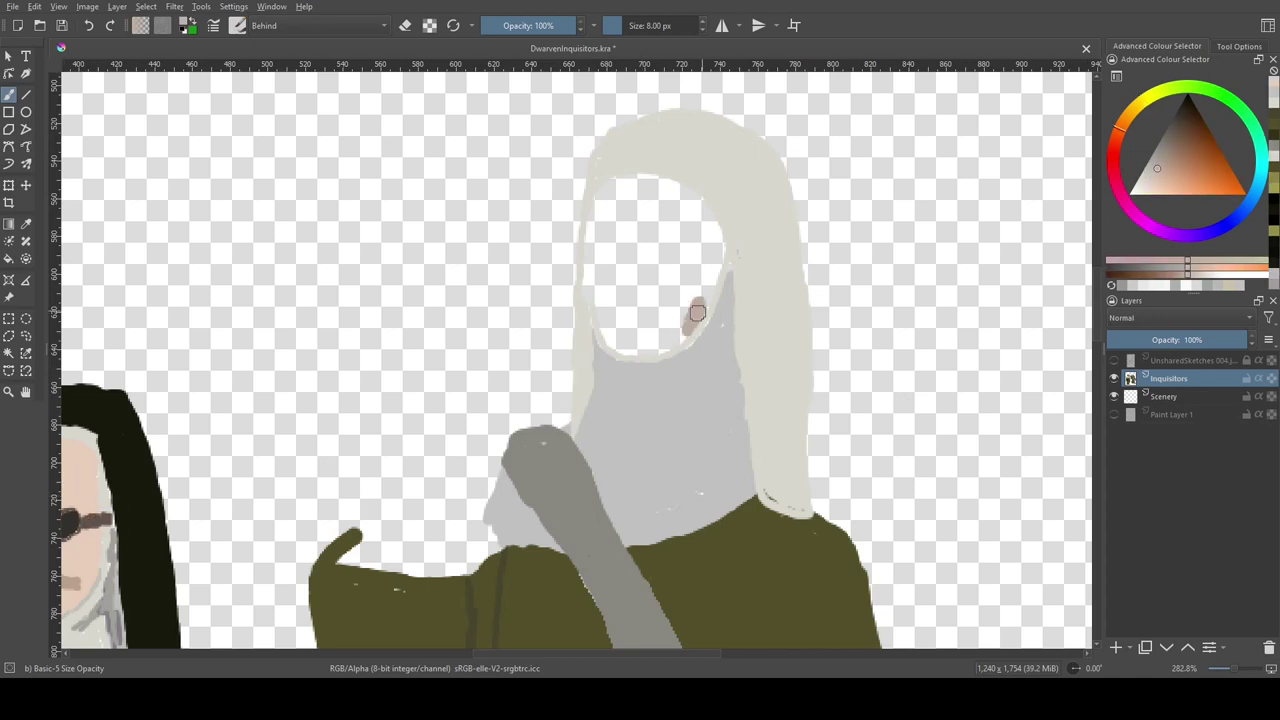
left_click(700, 320)
mouse_move(56, 472)
left_mouse_down()
mouse_move(193, 357)
mouse_move(141, 472)
left_mouse_up()
key("f")
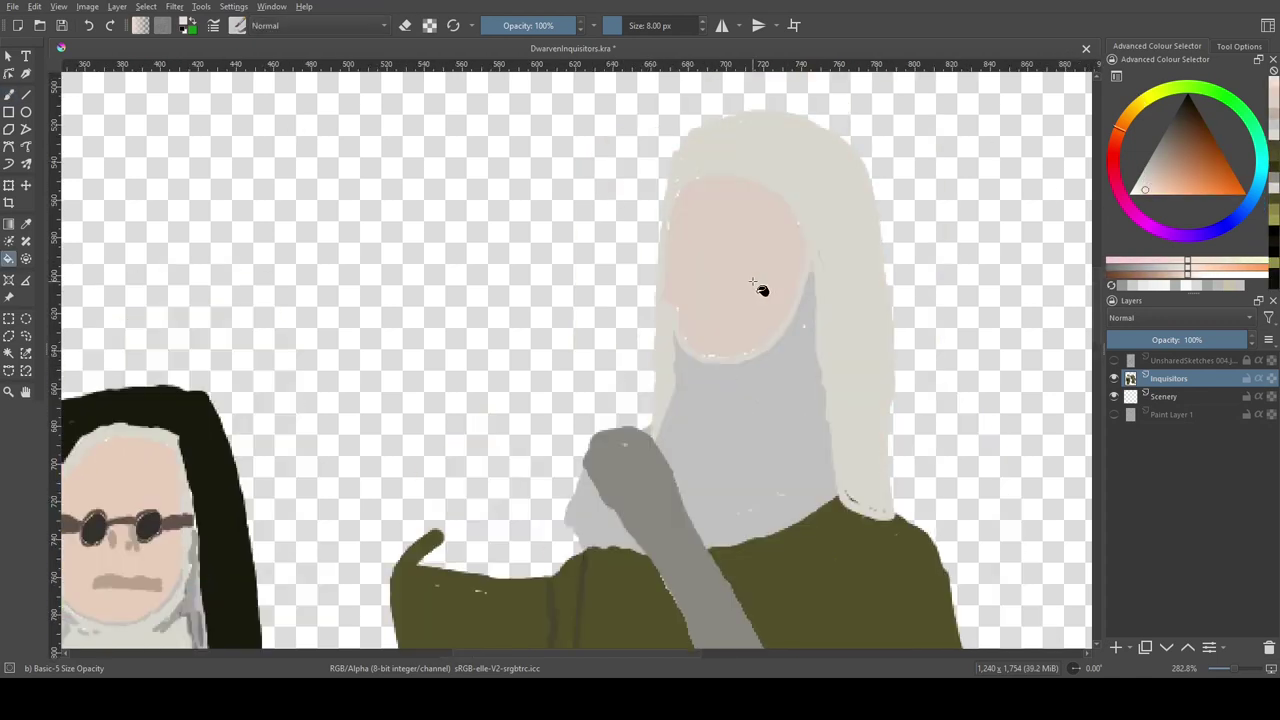
left_click(775, 318)
key("b")
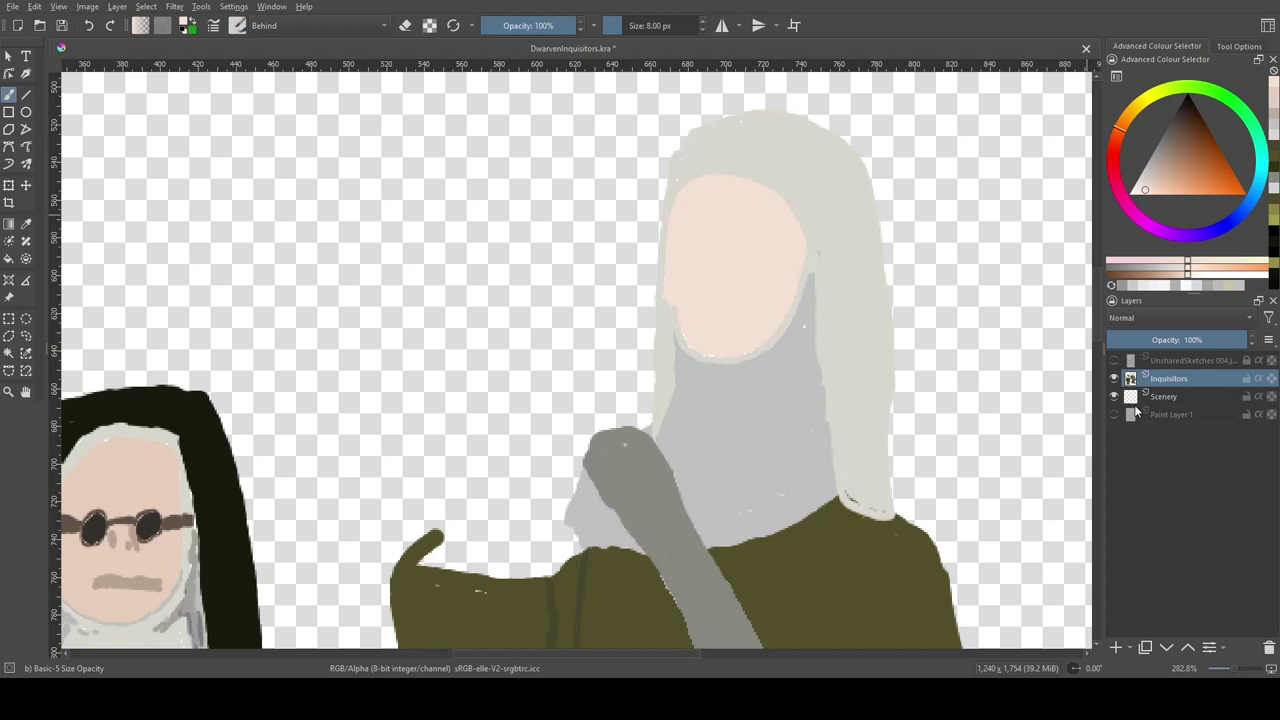
Step: Show the sketch and paint the second figure's green eyes, brown nose and mouth with 4 px and 3 px brushes
left_click(1114, 360)
left_click(746, 263)
left_click(697, 264)
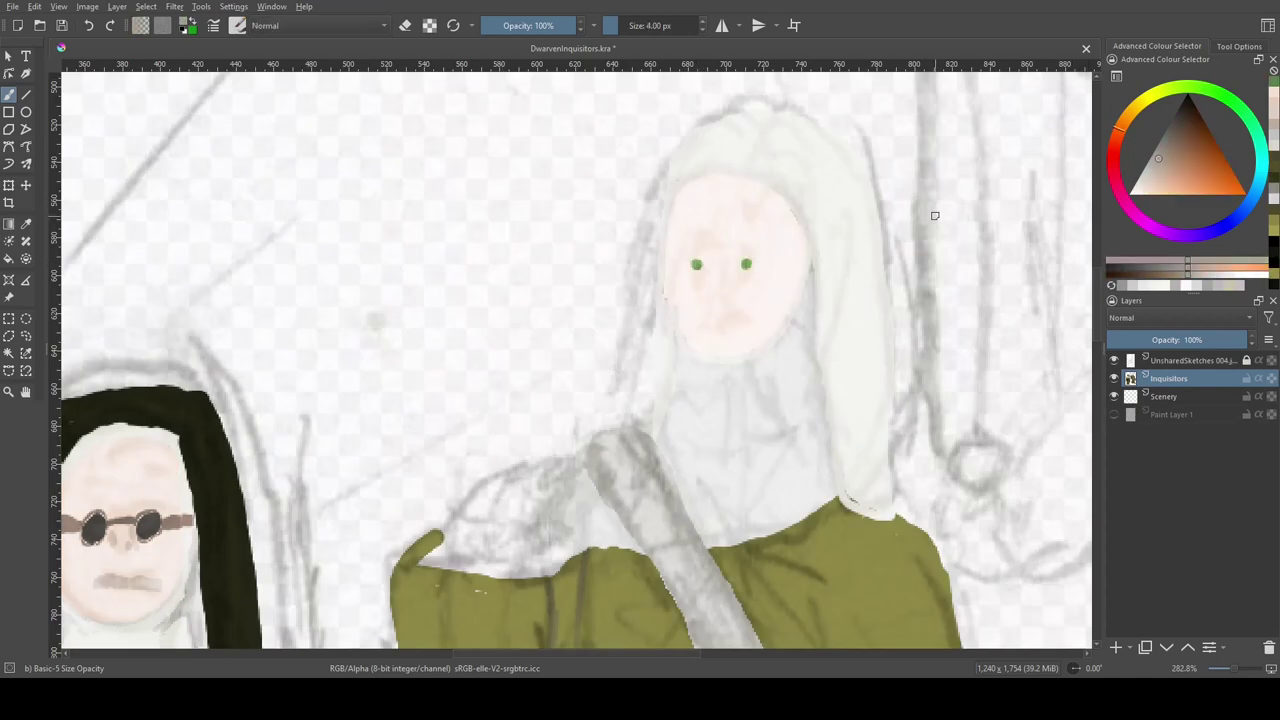
key("[")
mouse_move(707, 285)
left_mouse_down()
mouse_move(722, 287)
mouse_move(726, 325)
left_mouse_up()
left_click(1176, 171)
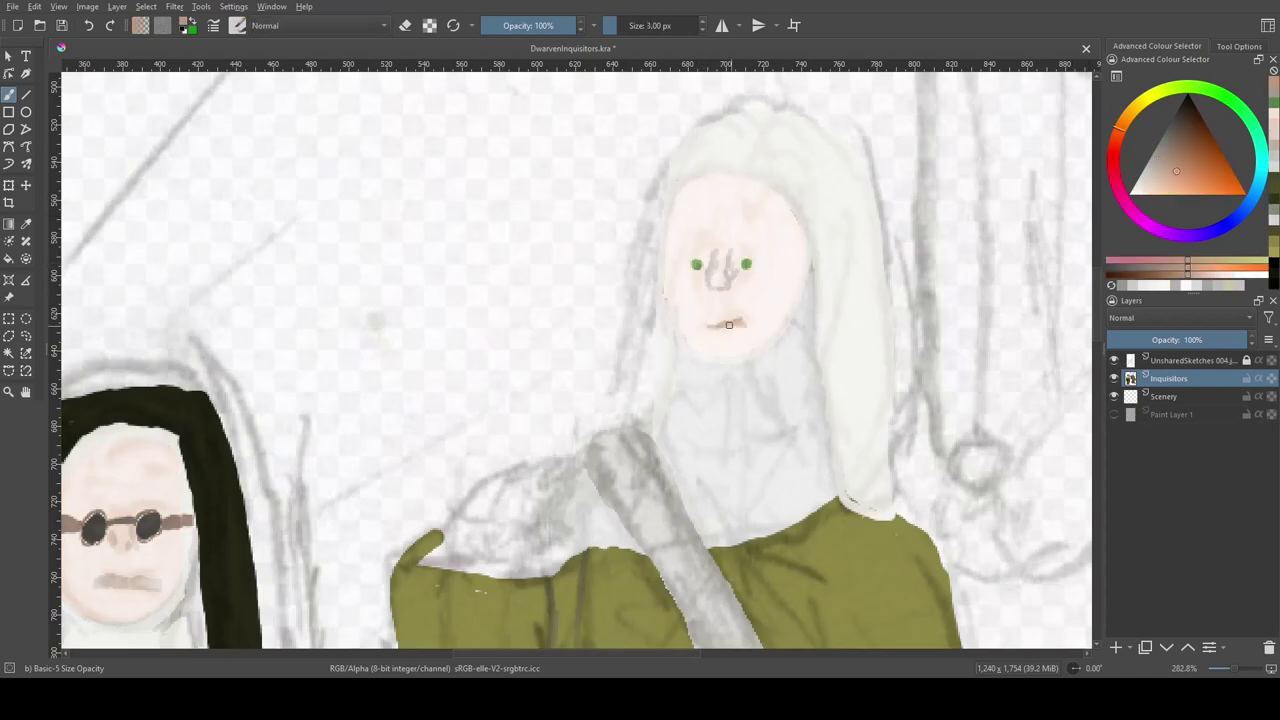
Step: Paint two near-black eyebrows above the second figure's eyes with a 6 px Bristles-2 Flat Rough brush
left_click(1193, 119)
key("/")
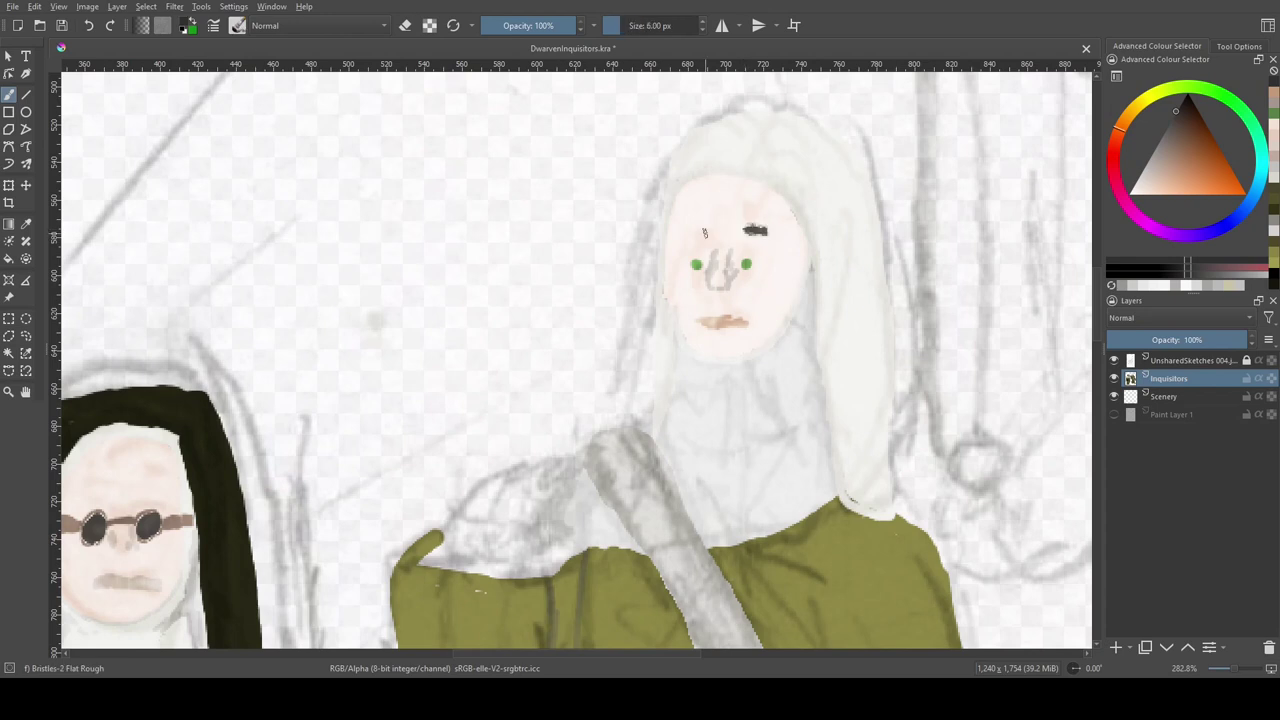
left_click_drag(704, 233, 688, 231)
Step: Paint a light grey wimple band across the second figure's forehead and touch up the face and neck edges with the sketch hidden
left_click(693, 172, "ctrl")
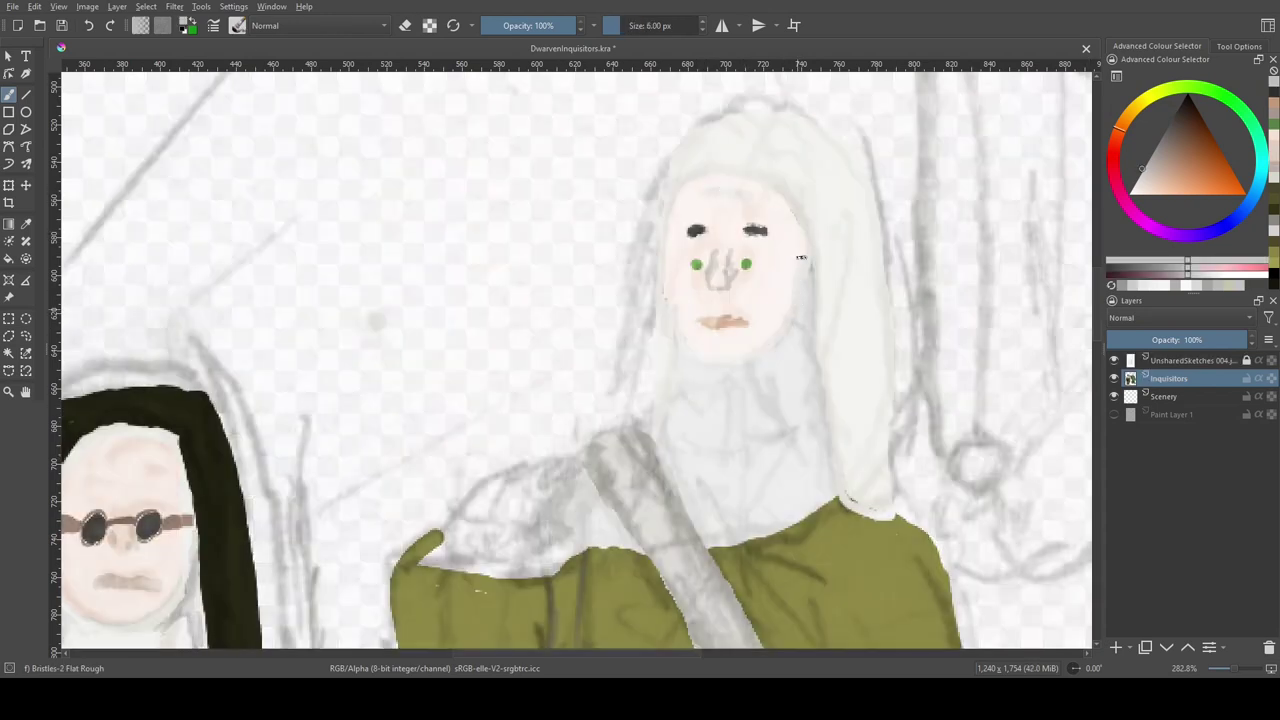
key("ctrl+h")
key("[")
scroll(716, 183, "down", 1)
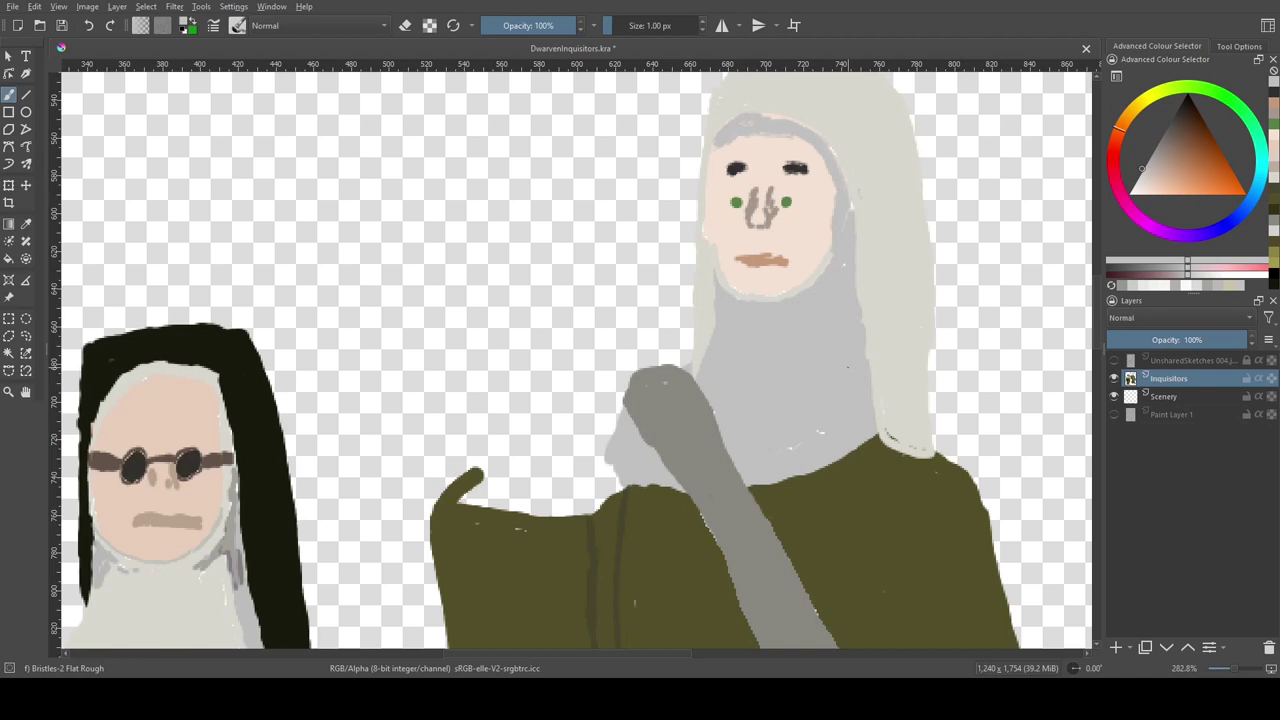
scroll(791, 420, "up", 1)
left_click(765, 208, "ctrl")
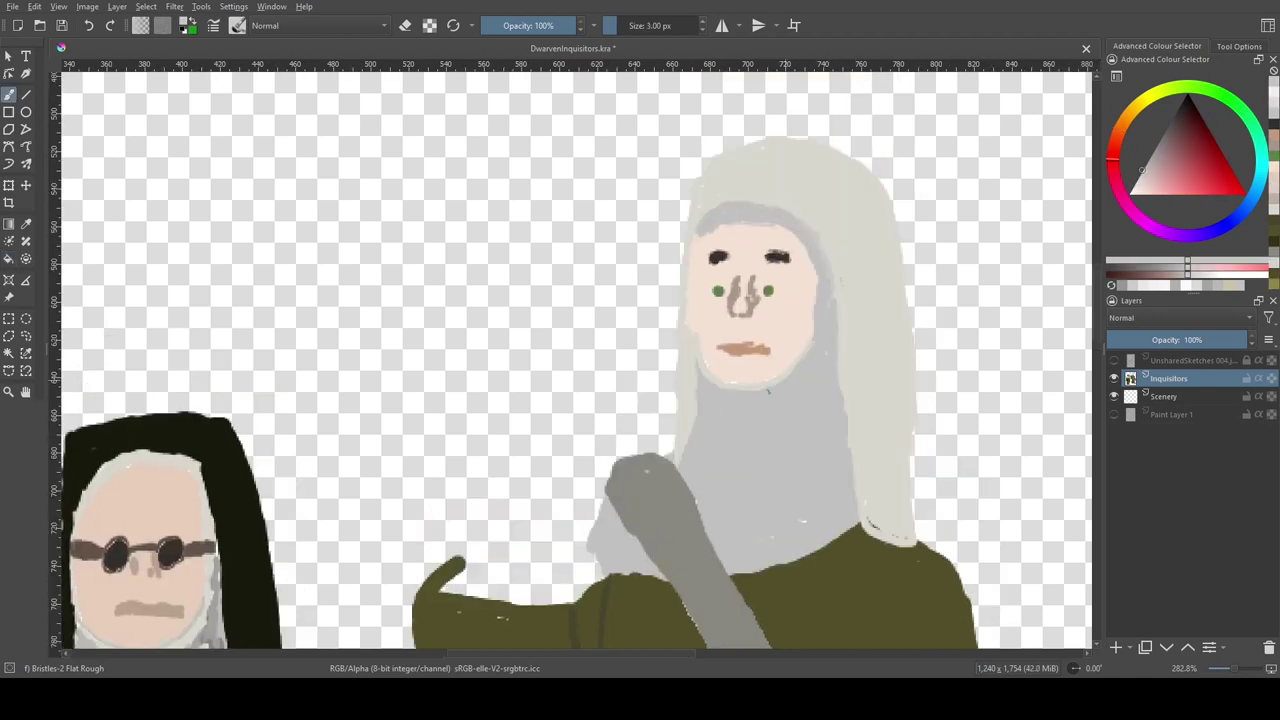
Step: Show the sketch and paint the second figure's raised hand on the bag strap in the face's light skin tone
key("ctrl+h")
scroll(618, 437, "down", 2)
left_click(618, 437, "ctrl")
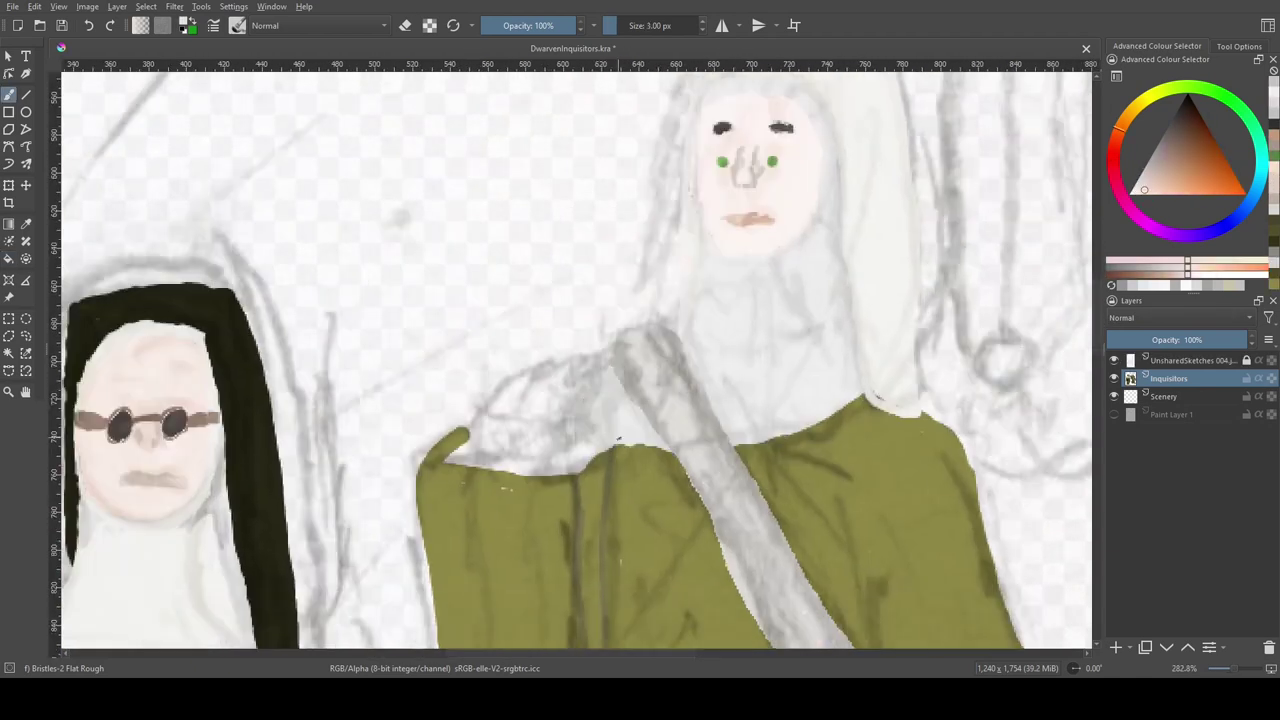
key("]")
mouse_move(601, 410)
left_mouse_down()
mouse_move(560, 404)
mouse_move(587, 441)
mouse_move(578, 448)
left_mouse_up()
Step: Paint a darker brown wrist area below the raised hand with a 7 px brush in Behind mode
key("k")
key("k")
key("k")
key("k")
key("alt+shift+q")
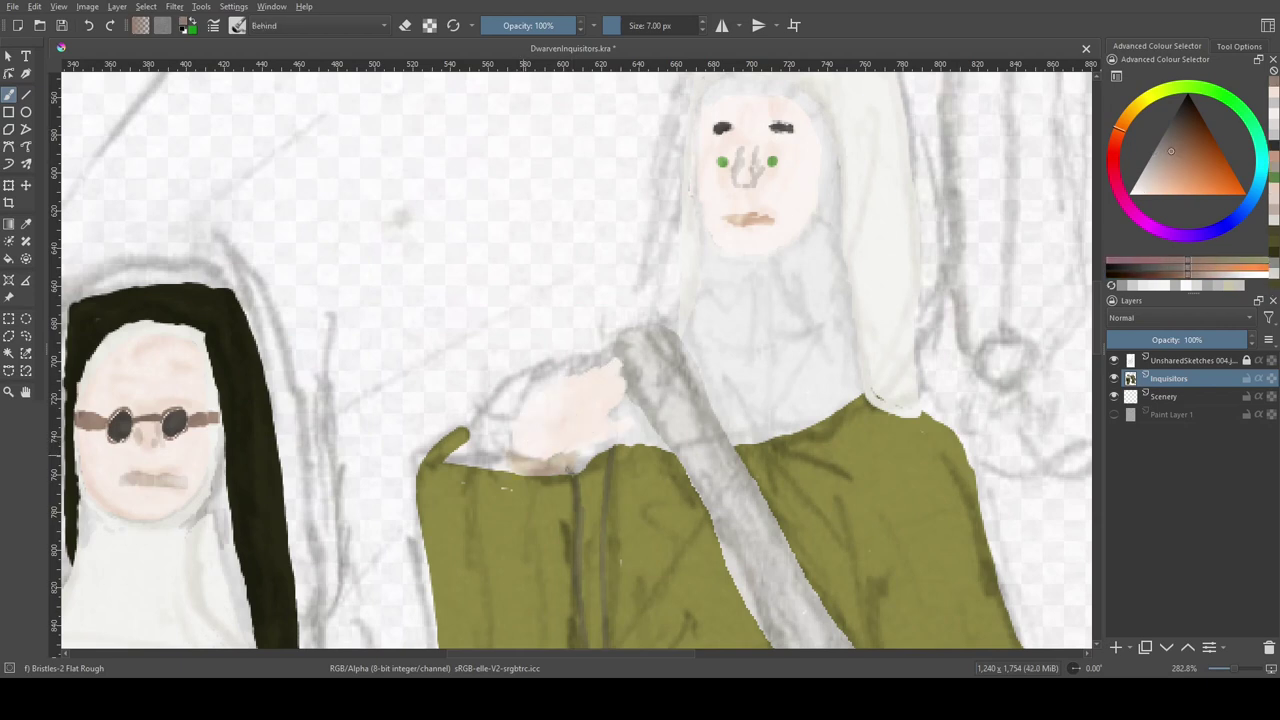
Step: Hide the sketch and outline the raised arm's sleeve opening in dark olive with a 5 px brush in Normal mode
left_click(1114, 360)
left_click(600, 300, "ctrl")
key("[")
key("alt+shift+n")
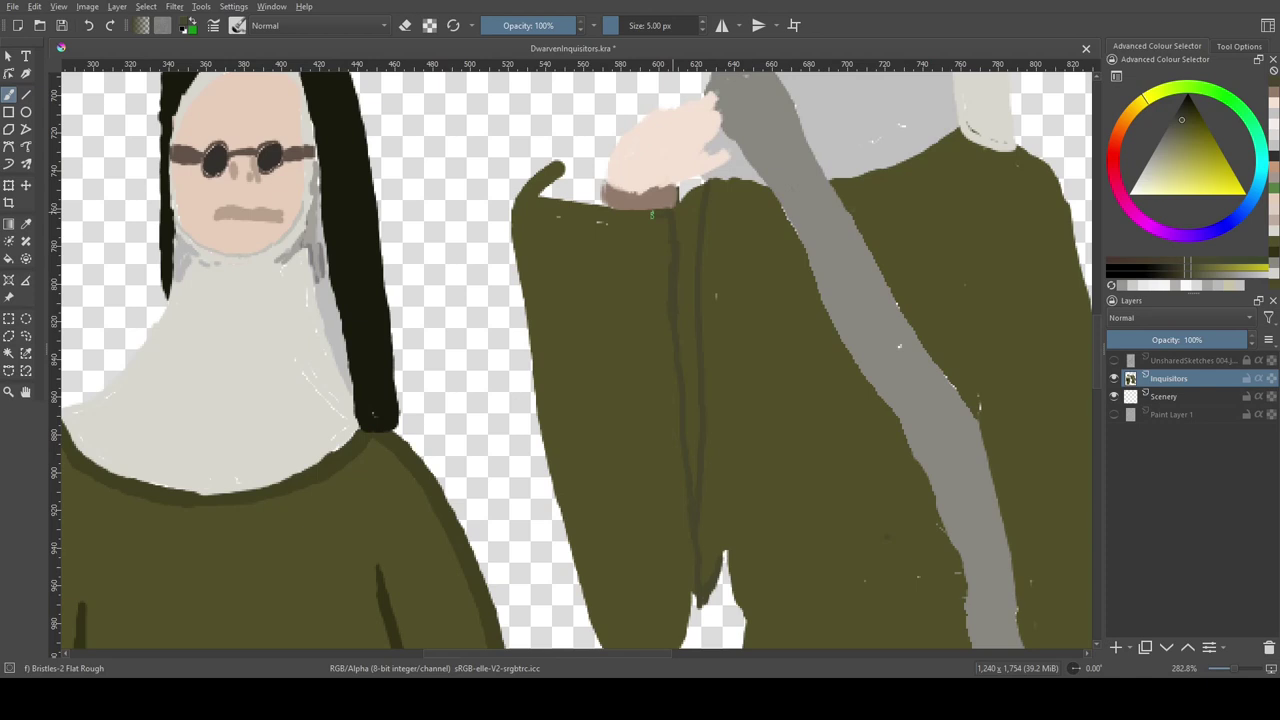
left_click_drag(541, 192, 590, 168)
Step: Trim the hanging sleeve's outer edge with the eraser, save, and fill the sleeve opening with olive in Behind mode
key("alt+shift+q")
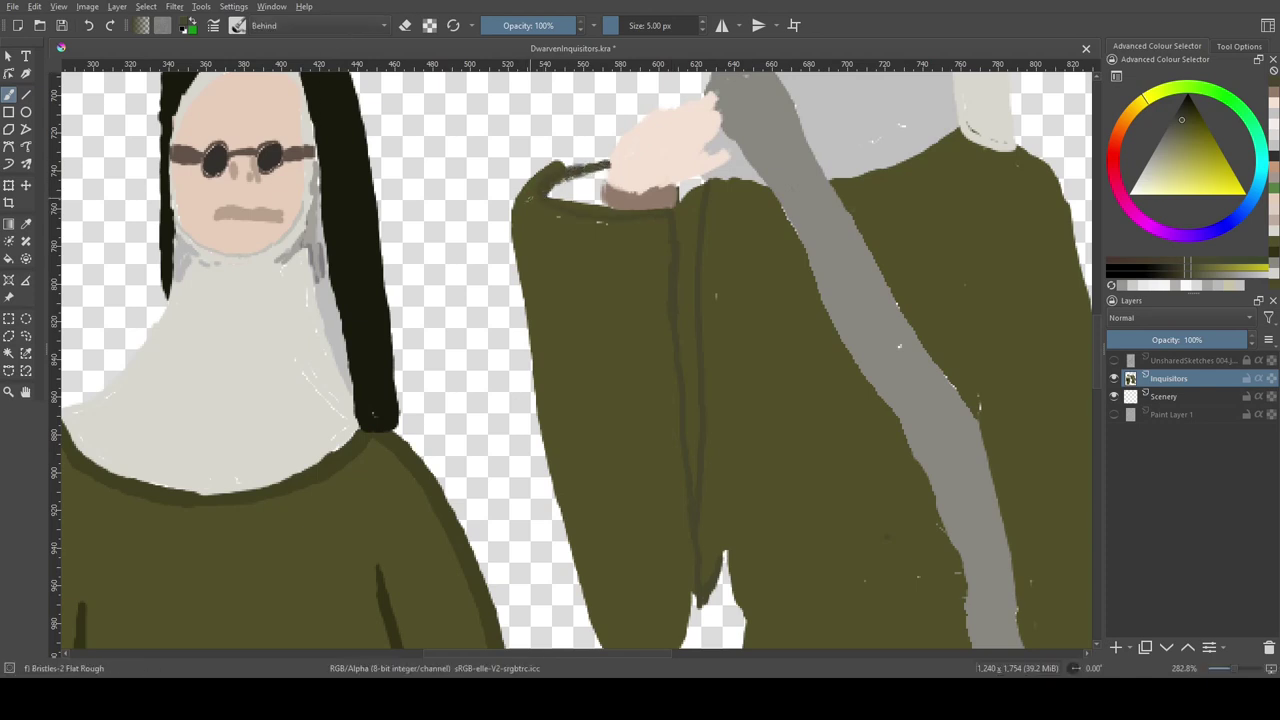
key("e")
left_click_drag(516, 188, 519, 270)
key("e")
key("ctrl+s")
scroll(637, 246, "up", 2)
left_click_drag(604, 230, 578, 258)
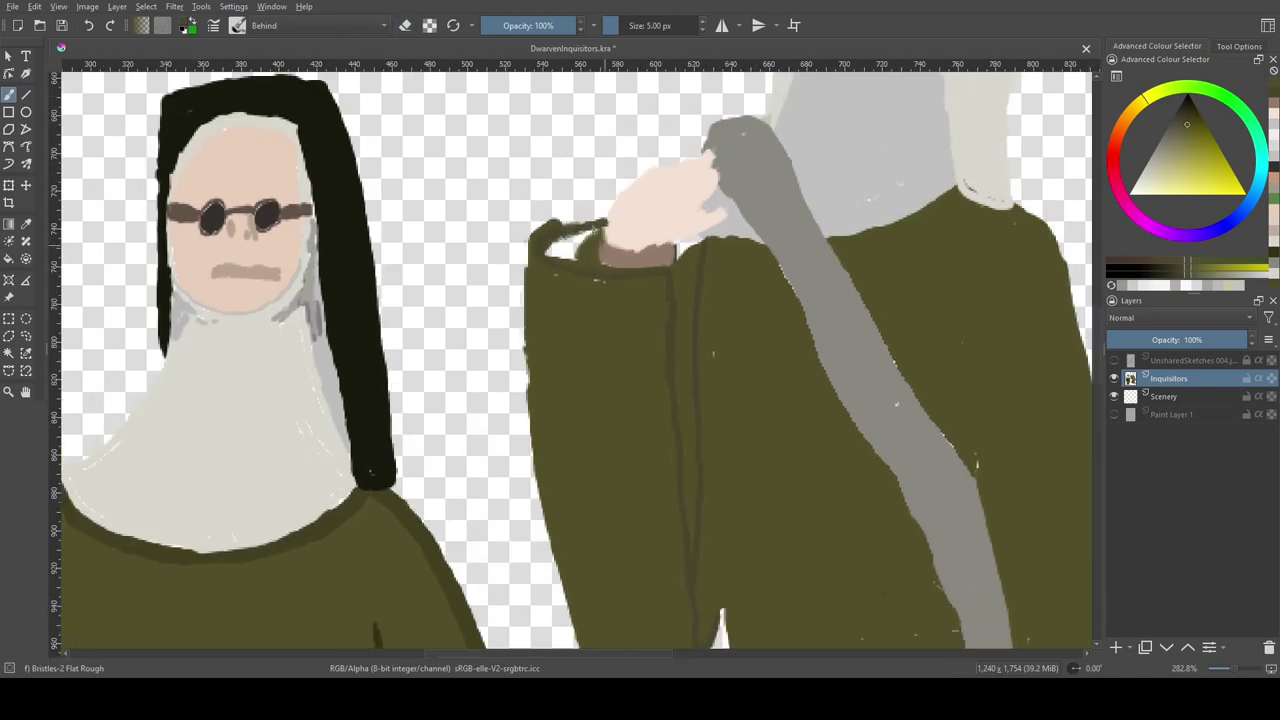
scroll(575, 356, "down", 2)
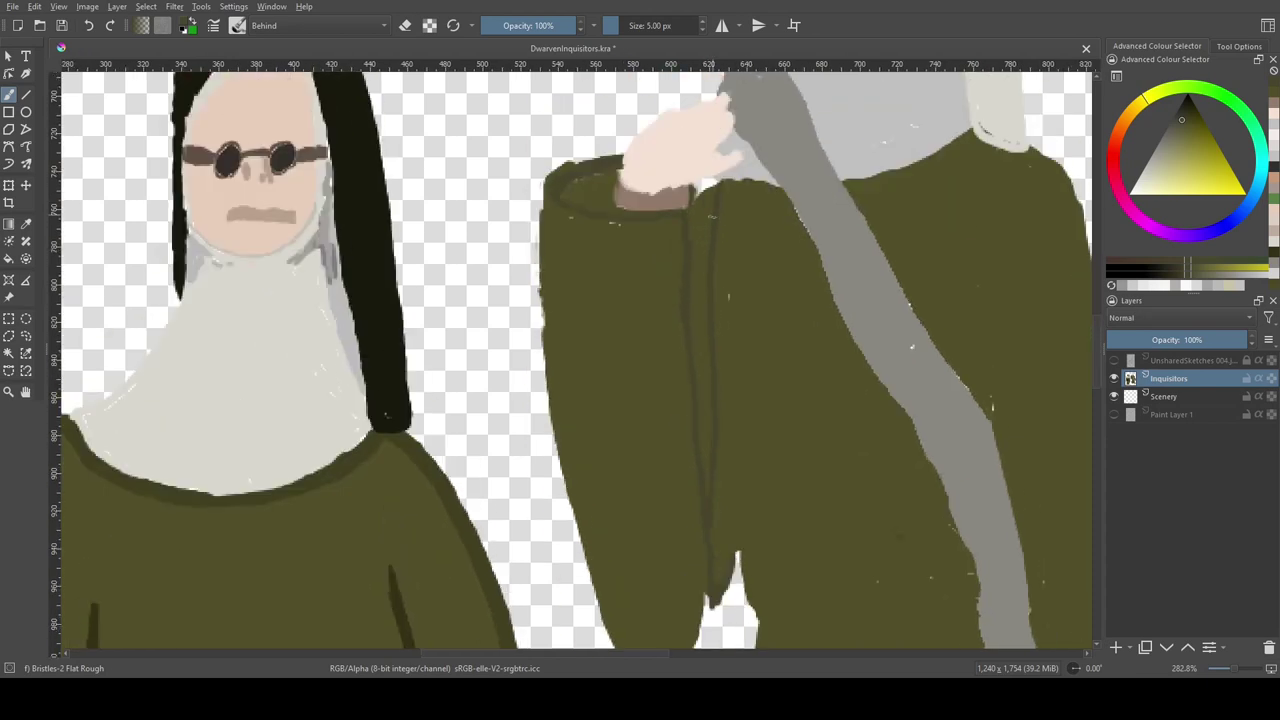
Step: Rework the fold line beside the hanging sleeve in Normal mode and refine the raised hand's fingers over the strap
key("alt+shift+n")
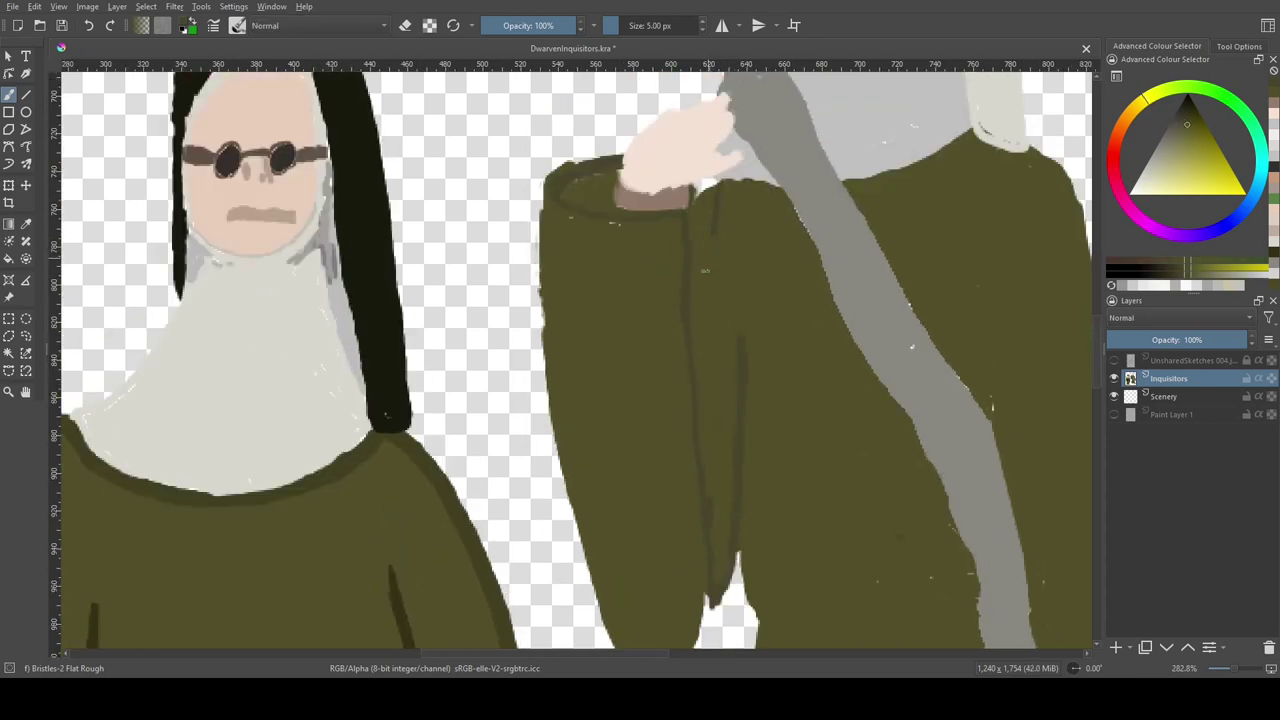
scroll(711, 231, "up", 4)
left_click(711, 231, "ctrl")
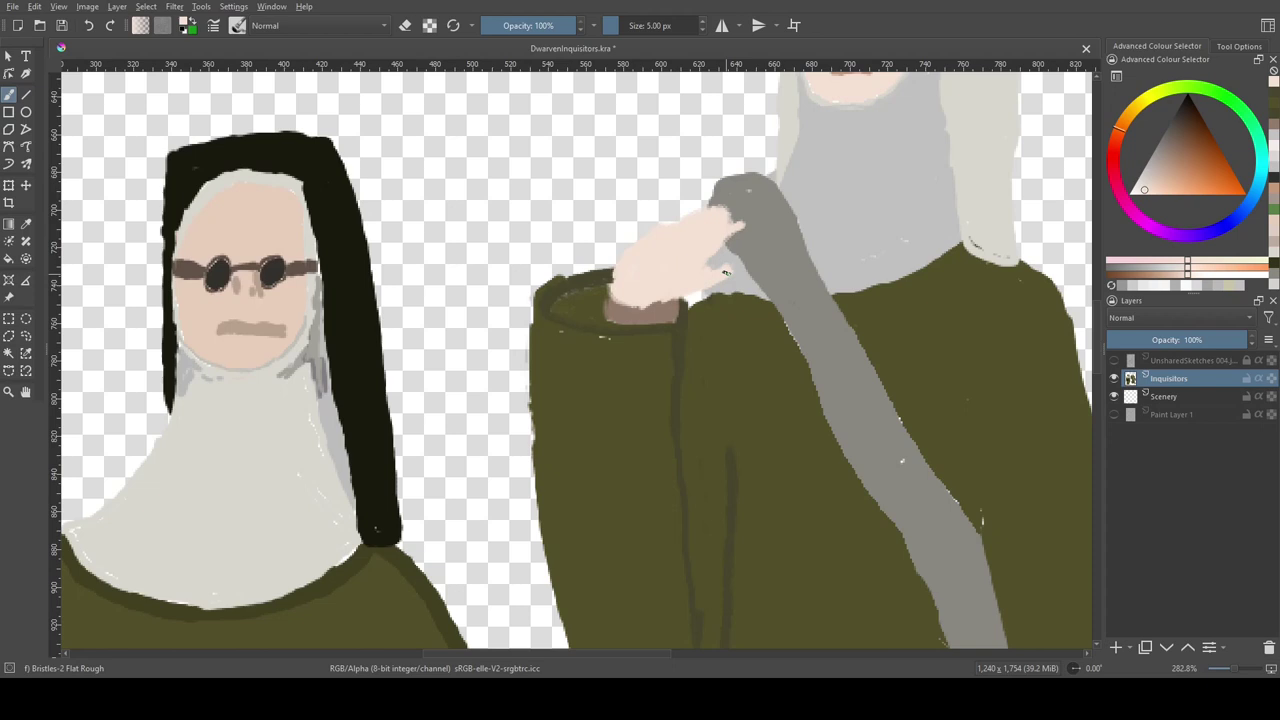
left_click(728, 268, "ctrl")
left_click(668, 229, "ctrl")
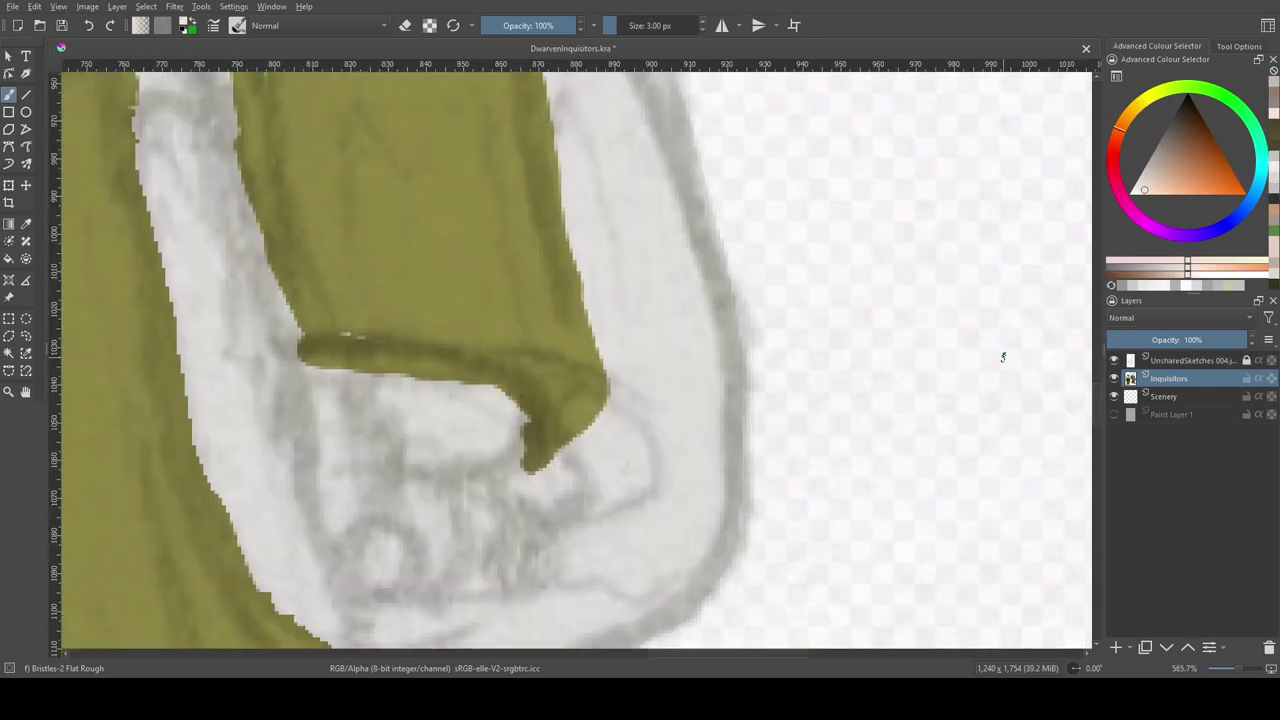
Step: Paint the second figure's lowered hand below the sleeve cuff in front of the bag, in the light skin tone
mouse_move(359, 388)
left_mouse_down()
mouse_move(364, 508)
mouse_move(352, 400)
left_mouse_up()
key("bracketright")
left_click_drag(400, 445, 470, 545)
left_click_drag(505, 400, 490, 530)
left_click_drag(380, 397, 487, 506)
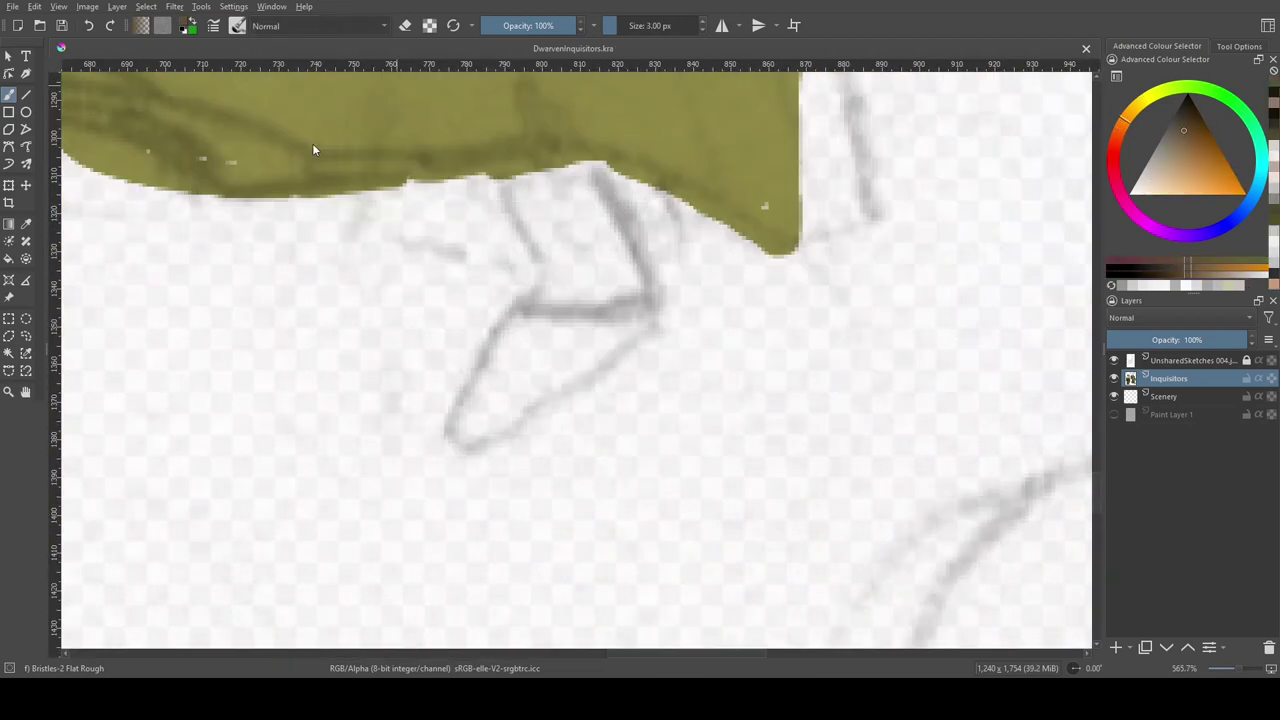
Step: Paint the second figure's front foot brown below the robe, with a dark shadow line along the hem
key("bracketright")
key("bracketright")
key("bracketright")
key("bracketright")
key("bracketright")
left_click_drag(455, 428, 510, 398)
mouse_move(632, 275)
left_mouse_down()
mouse_move(586, 180)
mouse_move(603, 277)
mouse_move(540, 200)
left_mouse_up()
left_click_drag(500, 350, 920, 435)
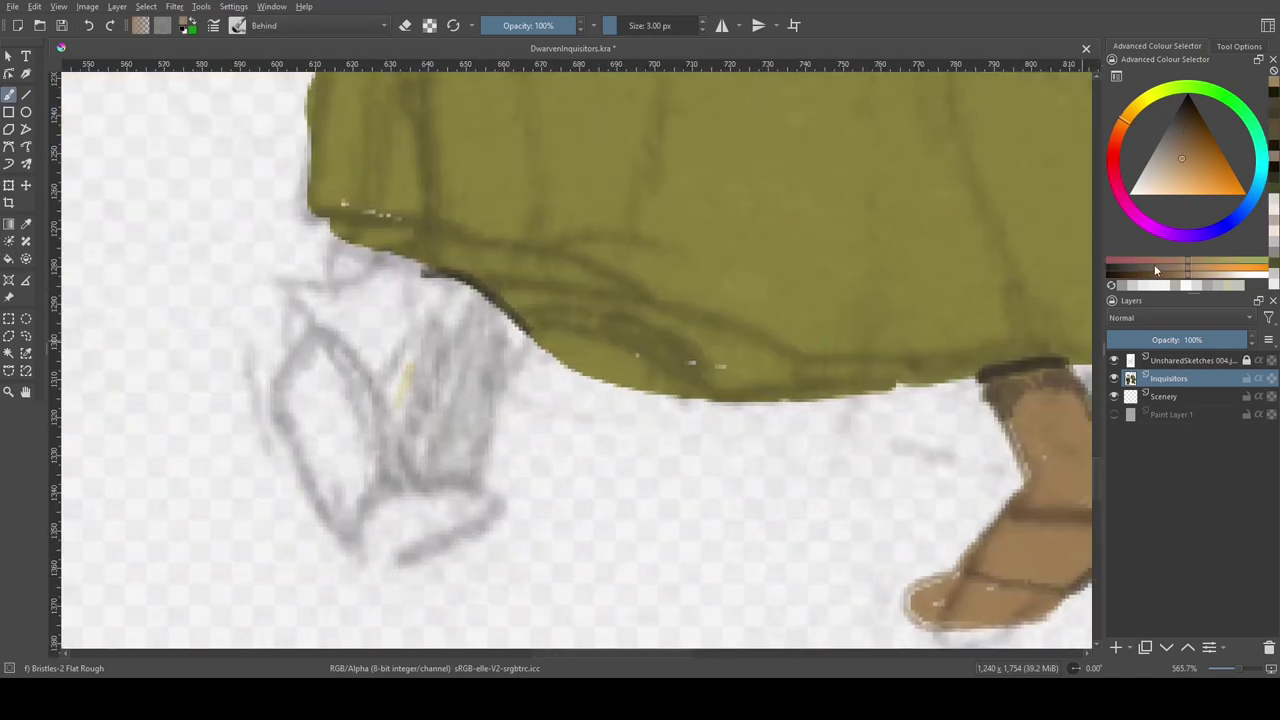
Step: Outline the second figure's rear leg and foot below the hem in brown and fill the shapes
left_click_drag(397, 405, 415, 355)
left_click_drag(520, 340, 478, 460)
mouse_move(415, 355)
left_mouse_down()
mouse_move(445, 290)
mouse_move(330, 345)
mouse_move(350, 565)
mouse_move(480, 435)
left_mouse_up()
left_click_drag(388, 412, 428, 350)
key("alt+shift+n")
key("f")
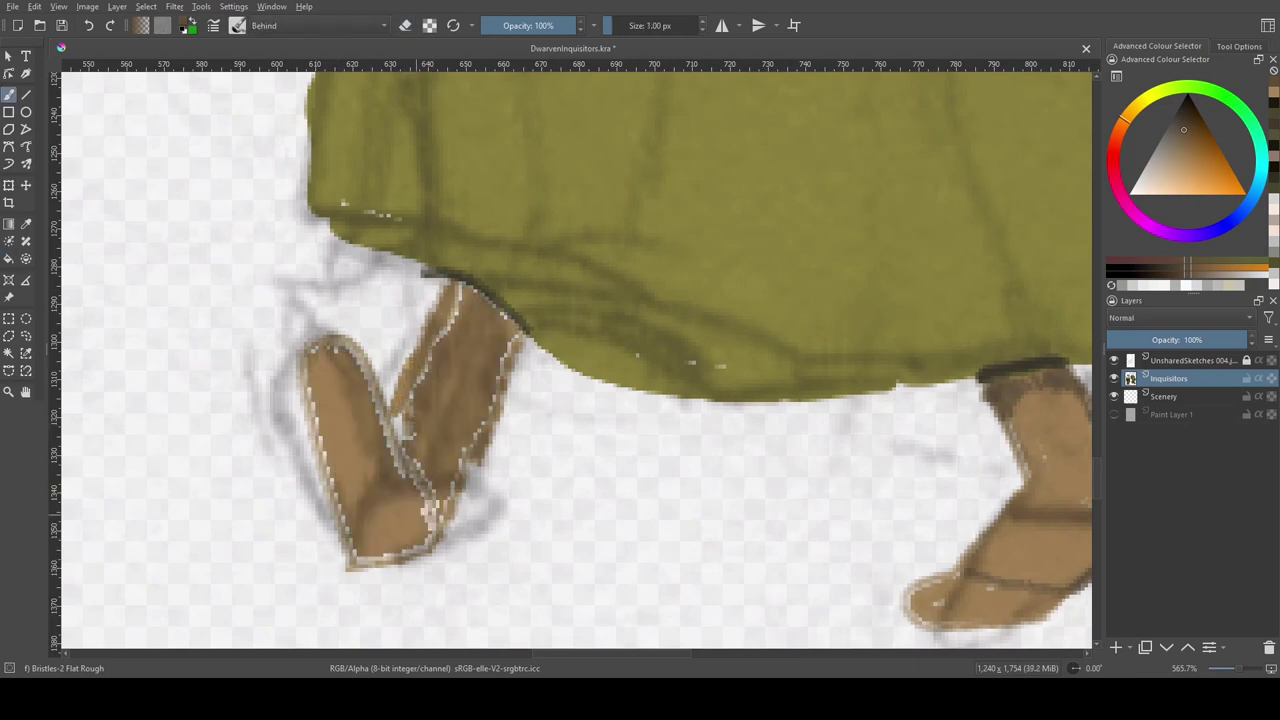
Step: Close the gaps in the rear leg and foot in Behind mode and add dark crease lines to the feet
left_click_drag(430, 540, 500, 360)
left_click_drag(440, 300, 330, 360)
left_click_drag(350, 560, 450, 540)
key("ctrl+shift+a")
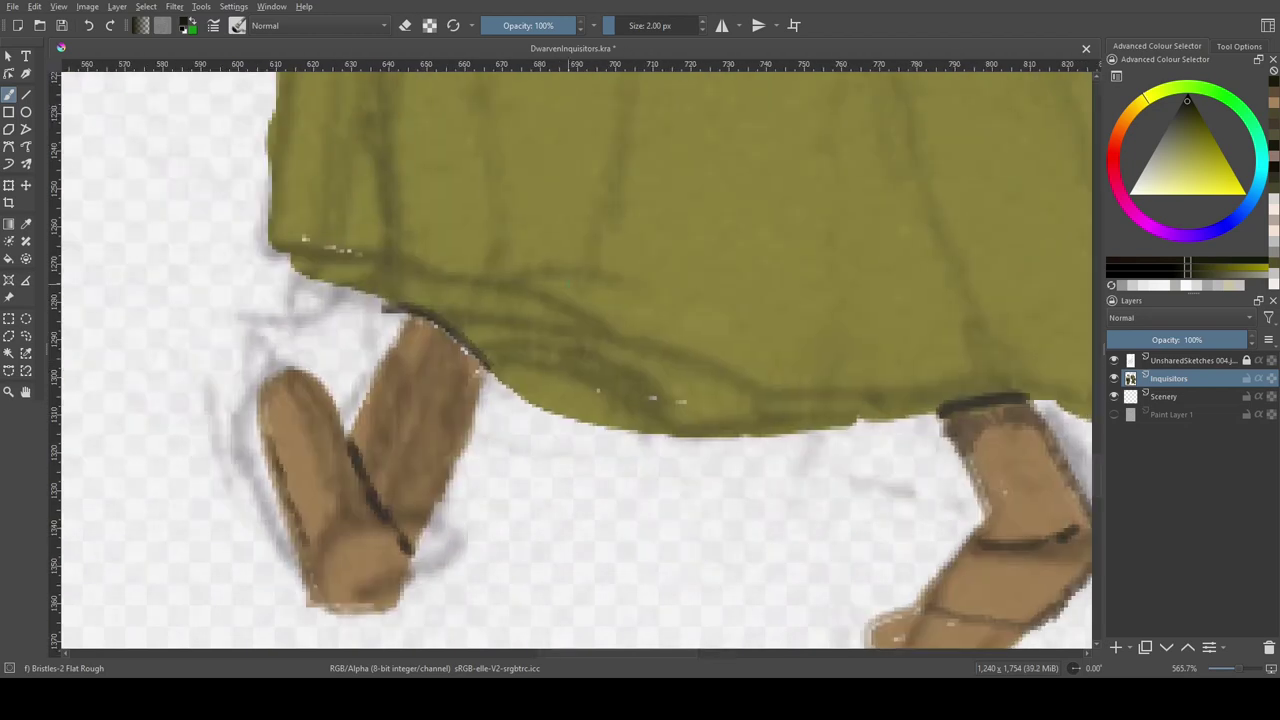
Step: Draw dark olive fold lines down both figures' lower robes with 6 px and 5 px brushes
key("bracketright")
key("bracketright")
left_click_drag(650, 110, 565, 330)
key("bracketleft")
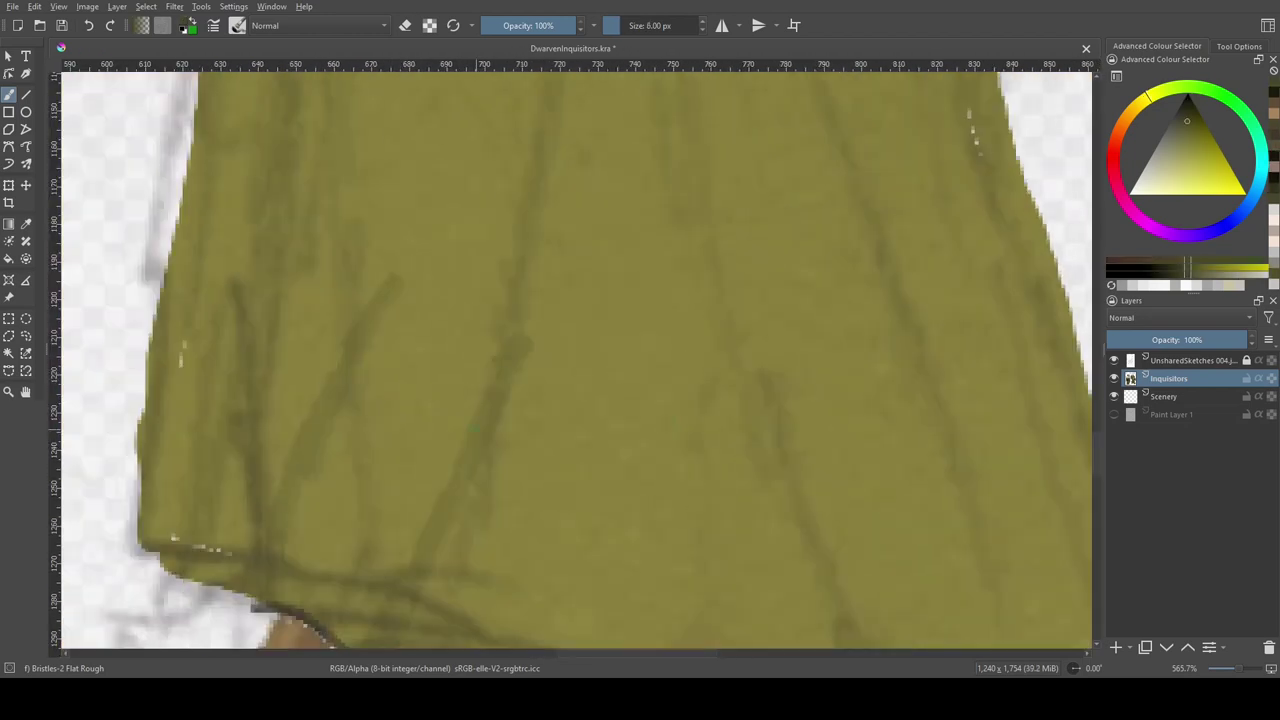
left_click_drag(488, 162, 388, 540)
mouse_move(620, 268)
left_mouse_down()
mouse_move(565, 600)
mouse_move(604, 346)
mouse_move(762, 381)
left_mouse_up()
scroll(604, 346, "down", 3)
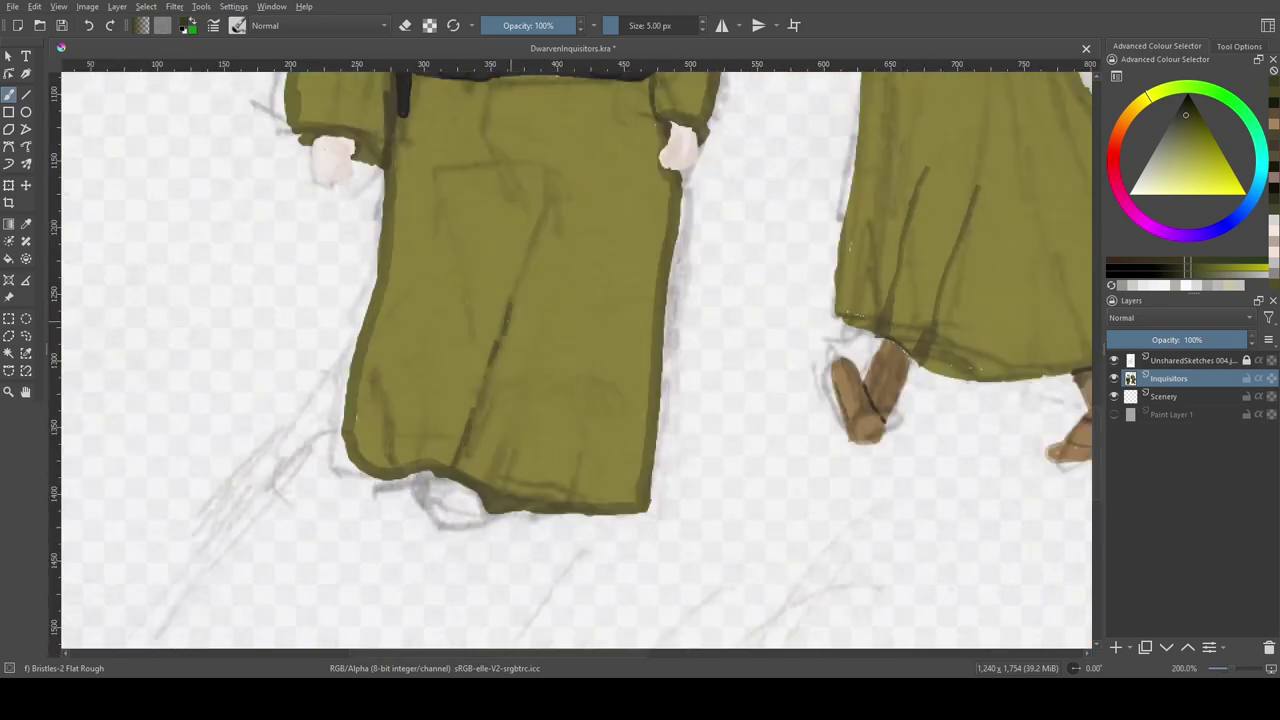
Step: Paint the first figure's foot below the robe hem in brown, based on the second figure's foot colour
left_click(875, 420, "ctrl")
left_click_drag(430, 496, 474, 508)
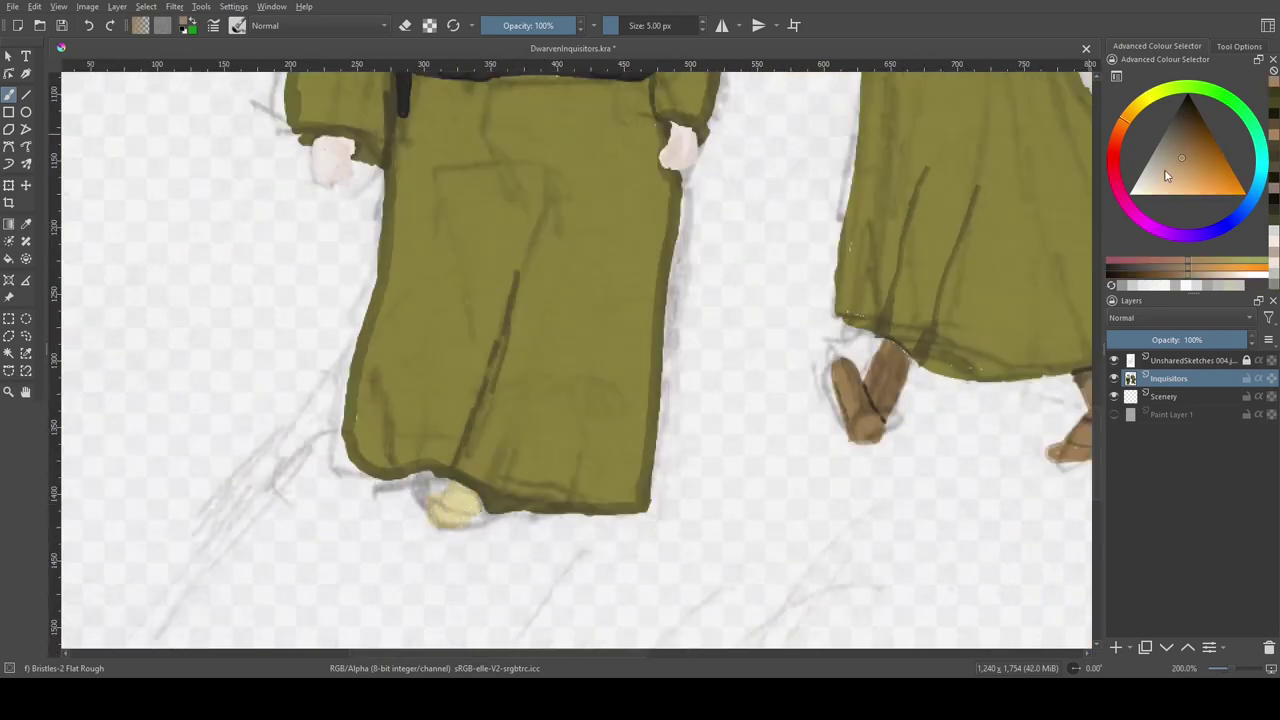
left_click_drag(1165, 176, 1173, 135)
left_click_drag(950, 120, 663, 517)
Step: Lock the Inquisitors layer, select the Scenery layer and choose near-black with the Basic-5 Size Opacity brush
scroll(663, 517, "down", 3)
key("Page_Down")
key("d")
left_click_drag(611, 236, 605, 270)
key("slash")
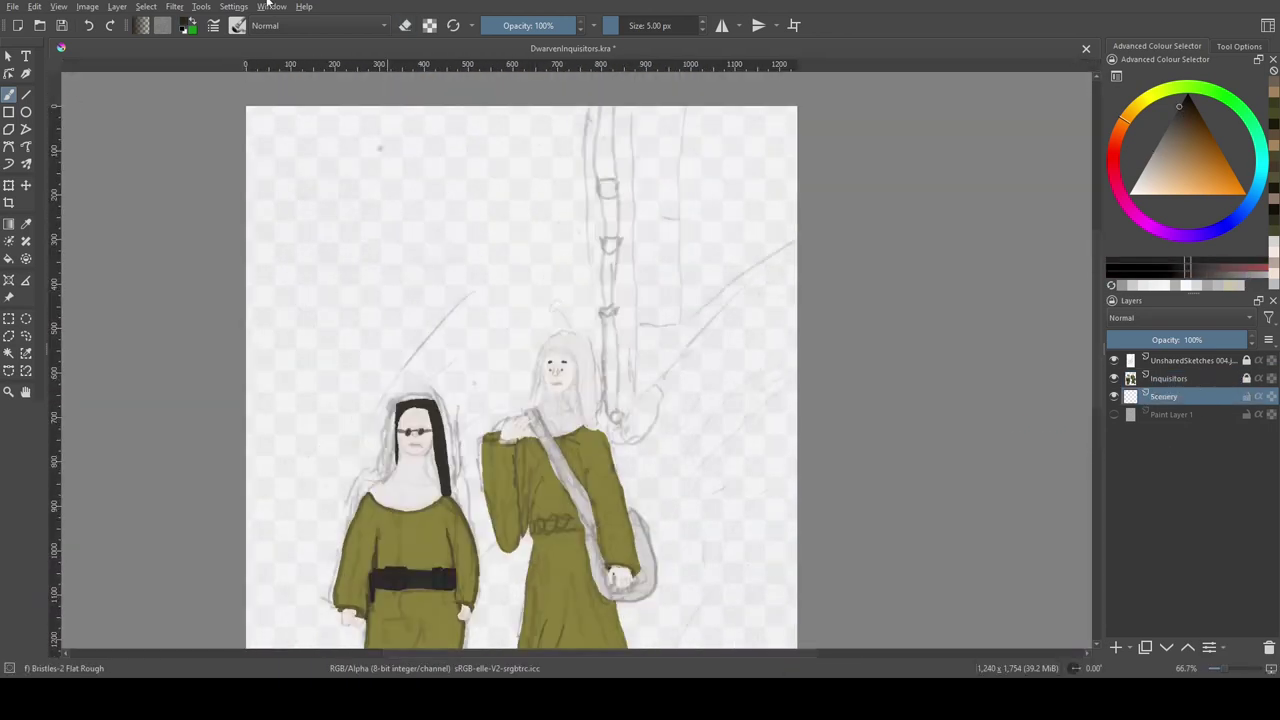
key("bracketleft")
left_click_drag(605, 401, 600, 107)
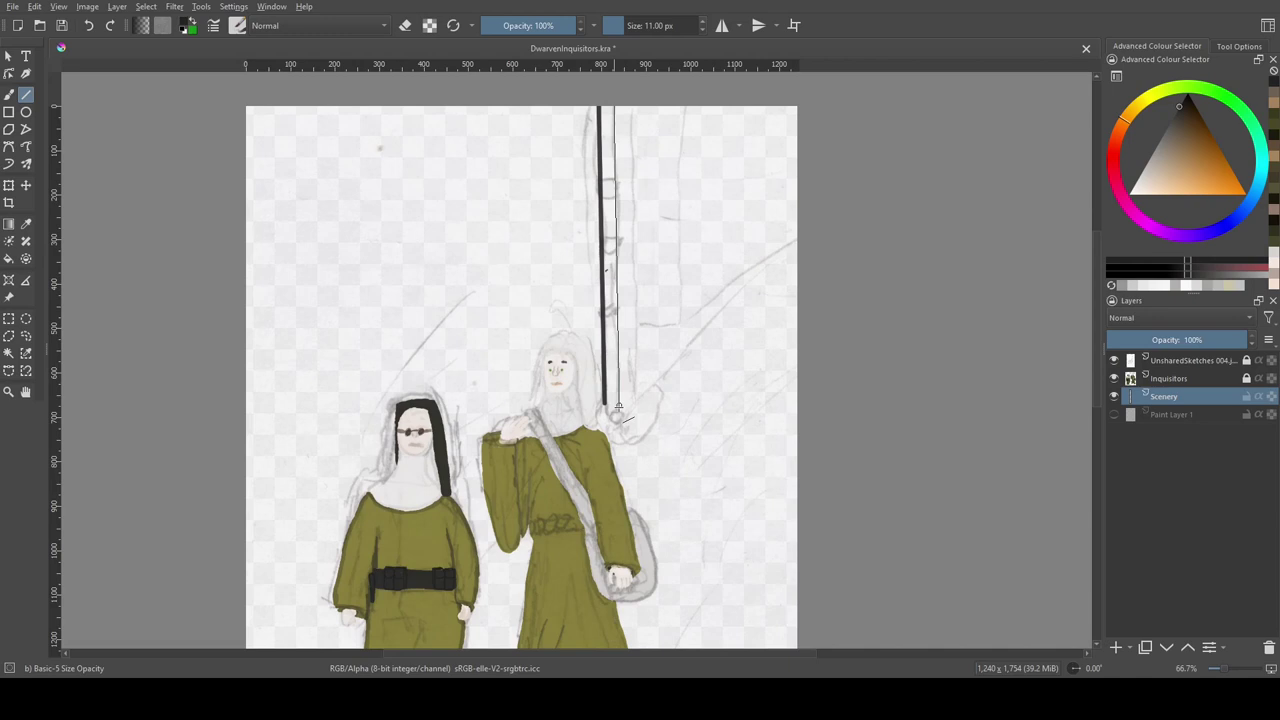
scroll(602, 408, "up", 4)
key("ctrl+z")
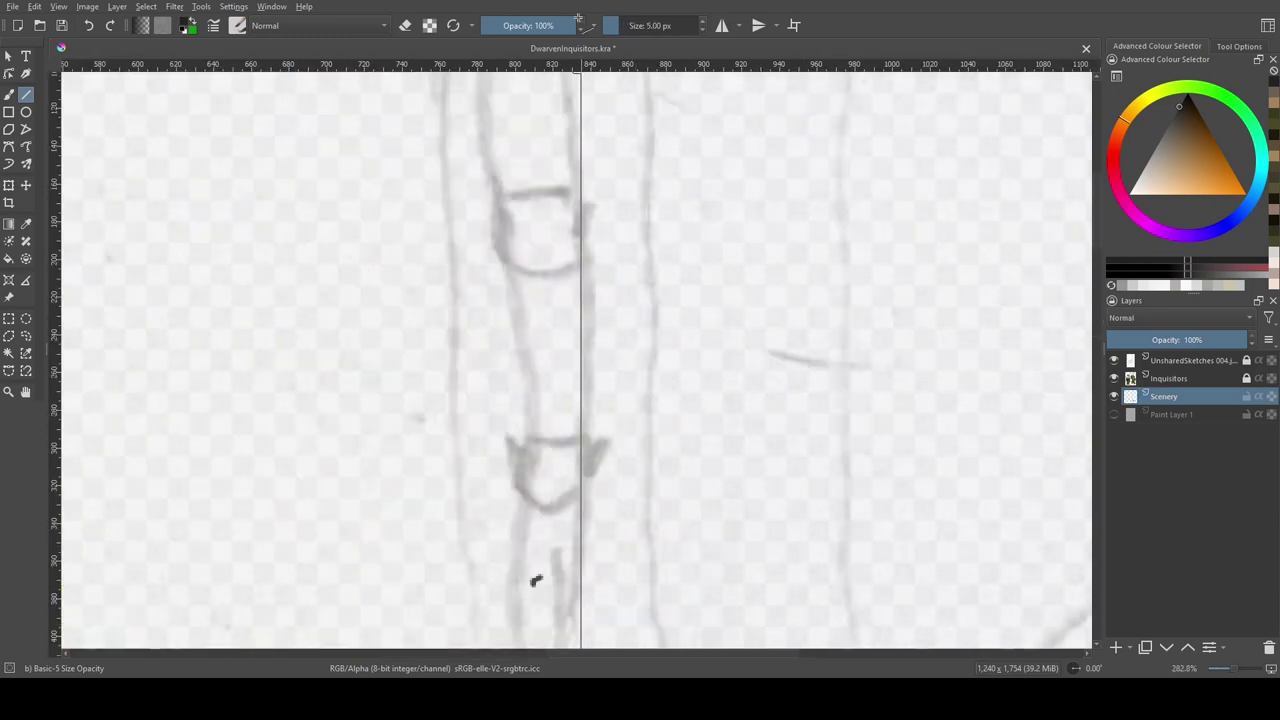
Step: Draw three straight vertical near-black lines along the sketched post behind the second figure with a 5 px brush
scroll(678, 368, "down", 4)
scroll(650, 400, "up", 4)
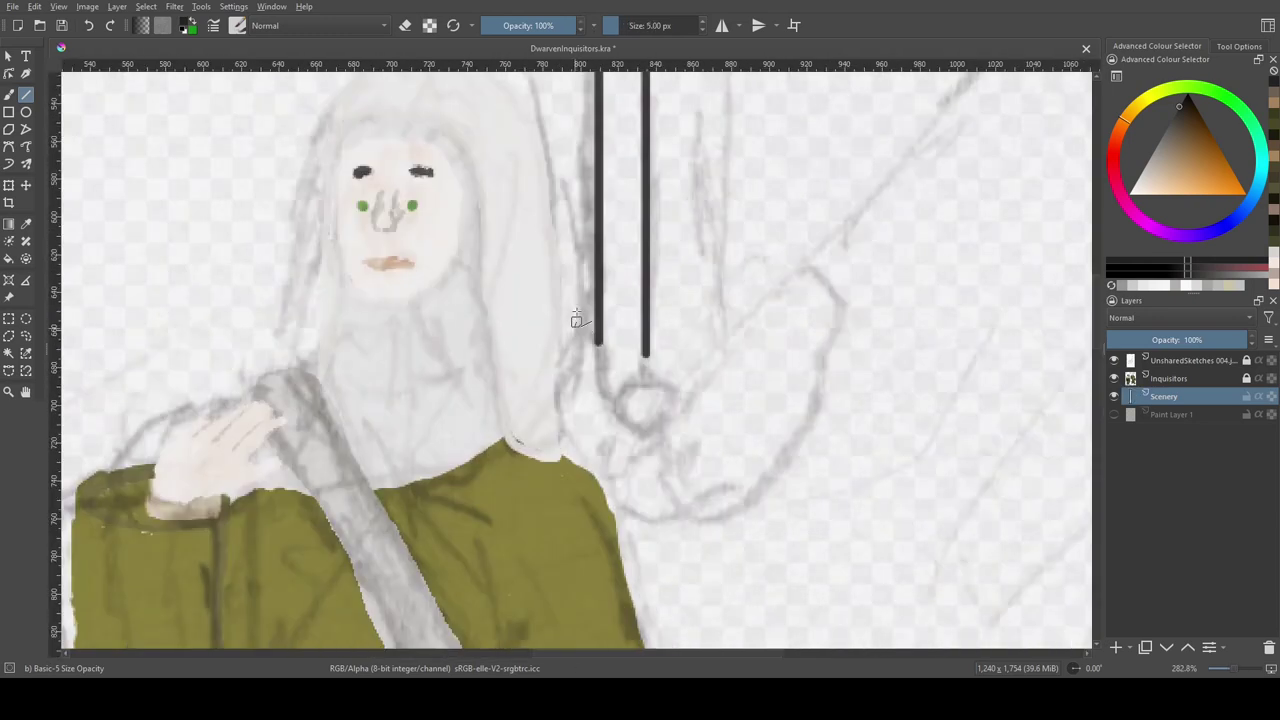
scroll(686, 237, "down", 5)
scroll(440, 347, "up", 8)
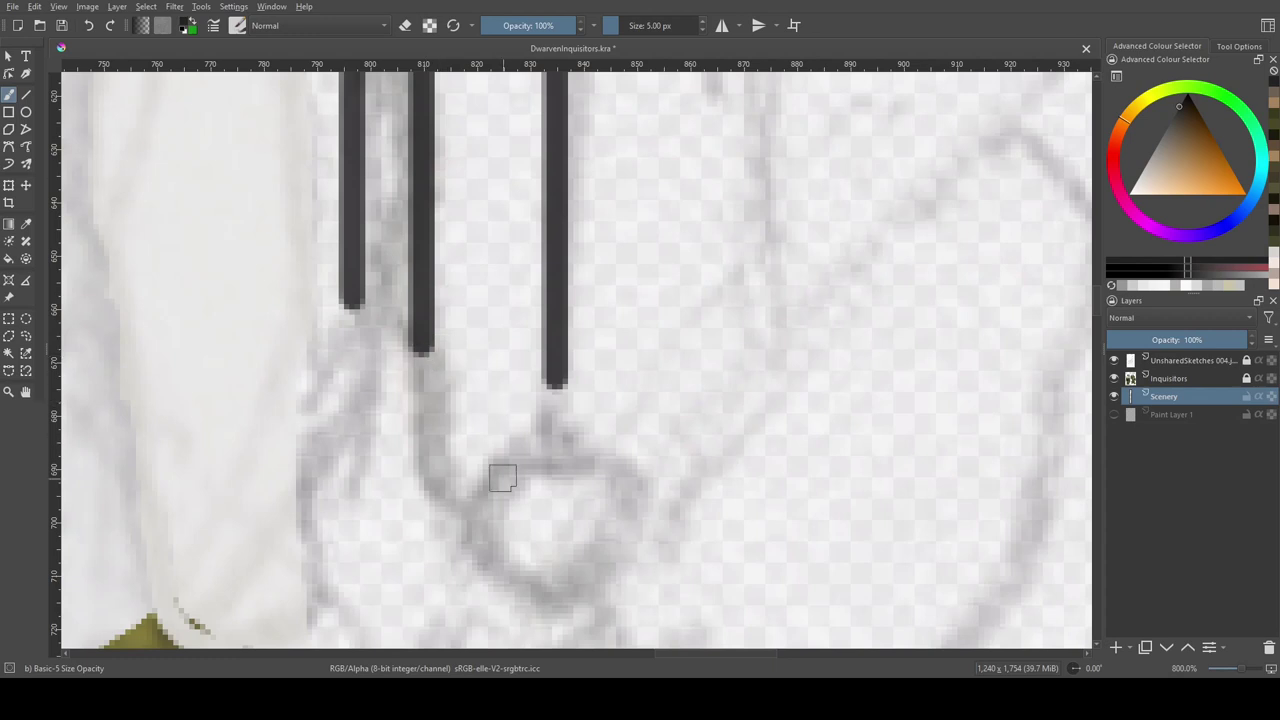
Step: Outline the post's curved lower end and its ring, and fill the areas between the outlines with near-black
left_click_drag(556, 388, 490, 560)
left_click_drag(420, 352, 500, 560)
mouse_move(352, 308)
left_mouse_down()
mouse_move(500, 580)
mouse_move(365, 345)
left_mouse_up()
key("f")
left_click(392, 301)
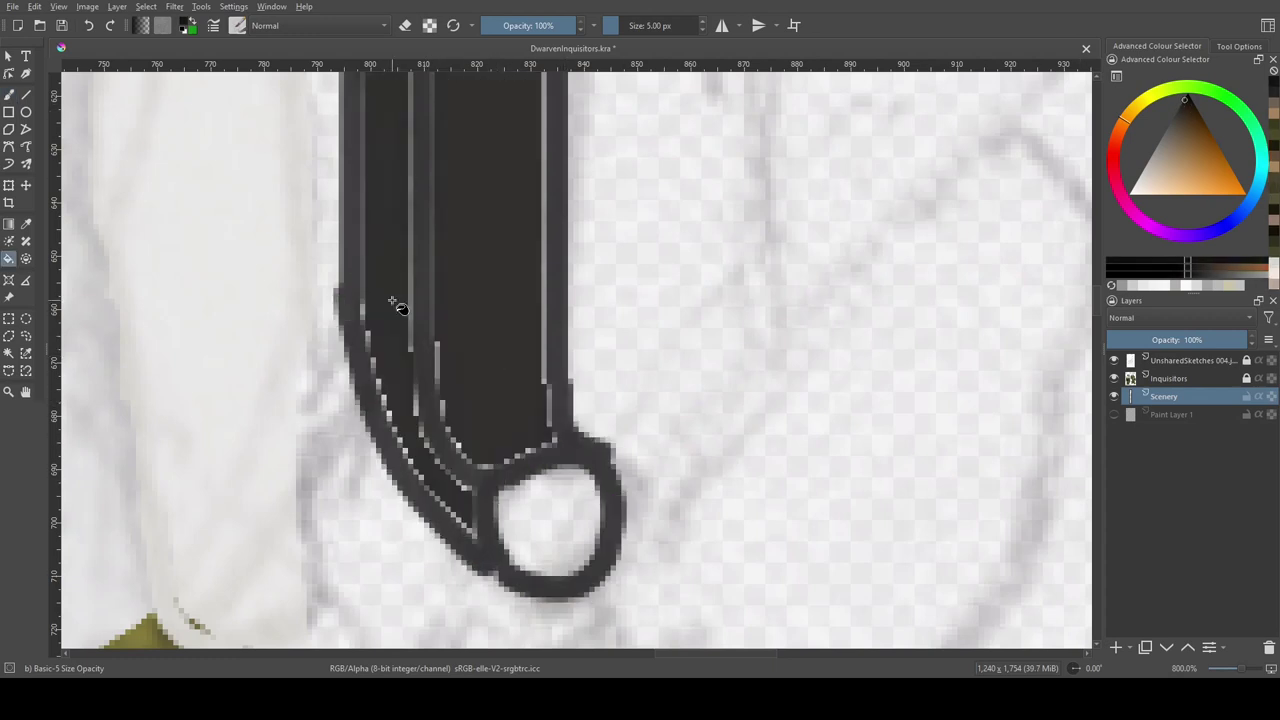
Step: Paint over the light seams along the post's inner edges in Behind mode with 10 px and 13 px brushes
scroll(392, 301, "down", 2)
key("b")
key("alt+shift+q")
scroll(440, 291, "up", 3)
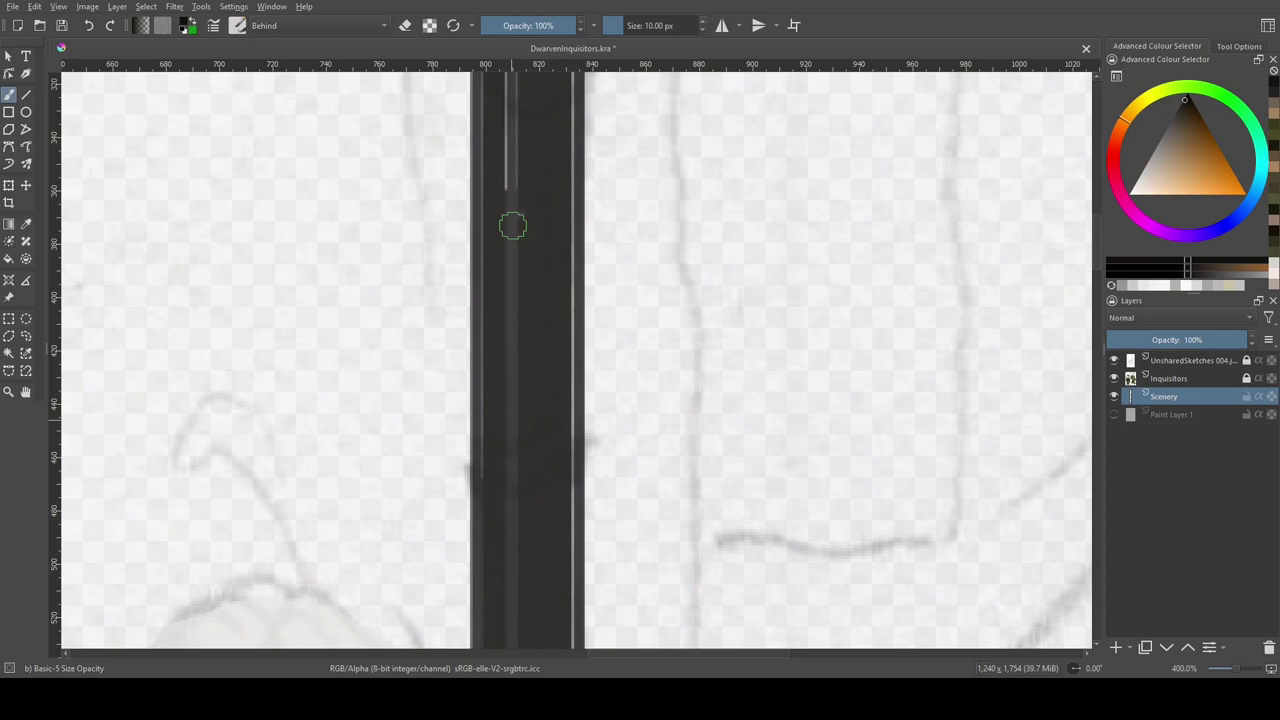
scroll(511, 223, "down", 5)
scroll(629, 183, "down", 1)
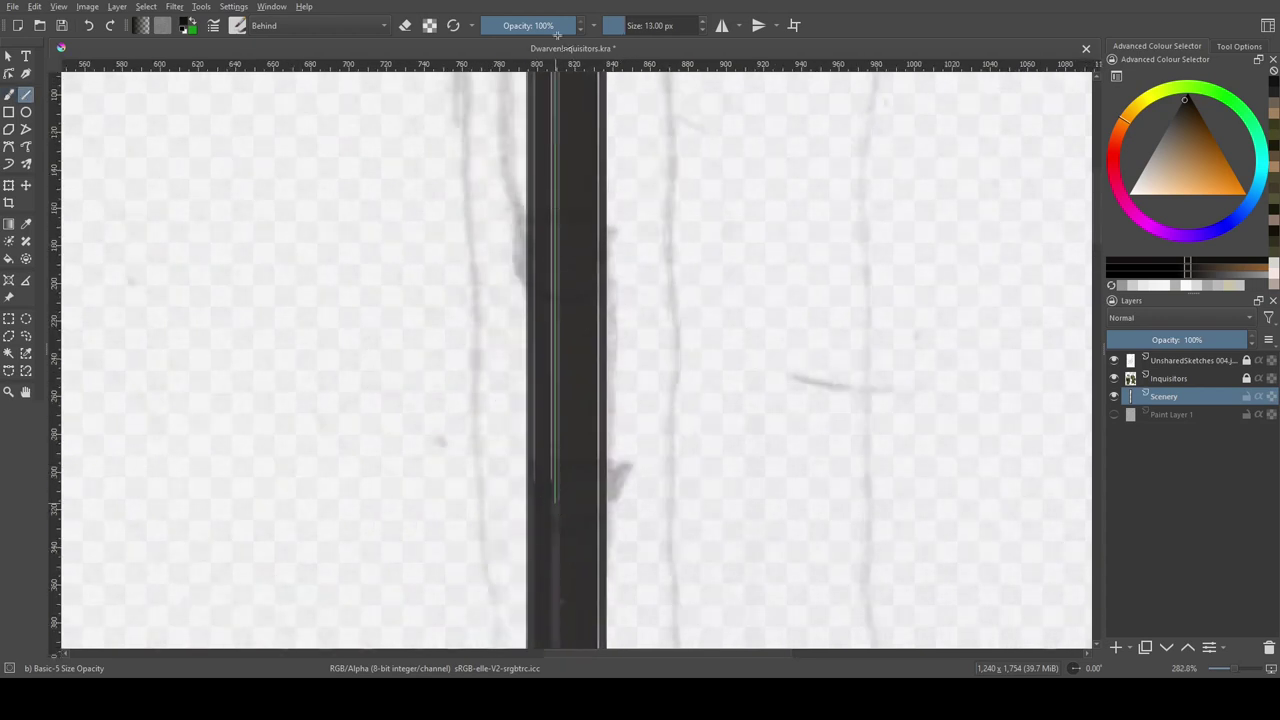
scroll(547, 325, "down", 6)
key("bracketright")
scroll(547, 325, "up", 3)
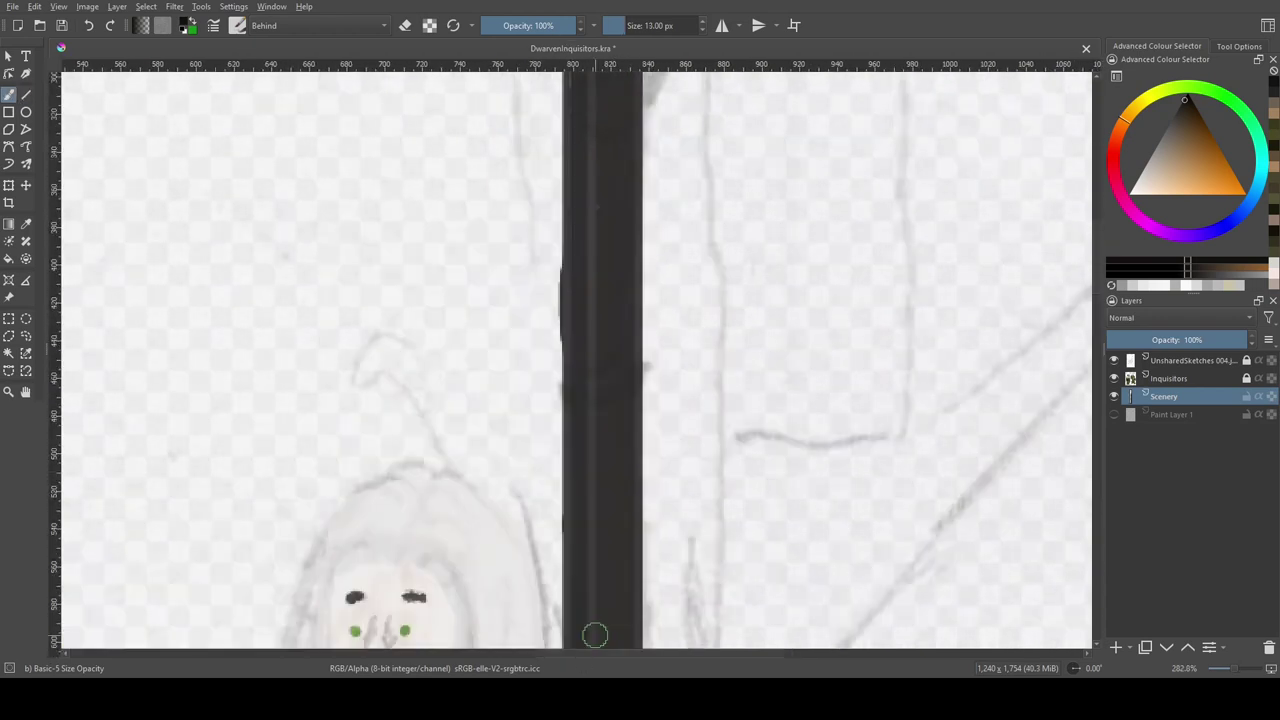
scroll(690, 368, "down", 5)
scroll(700, 380, "up", 6)
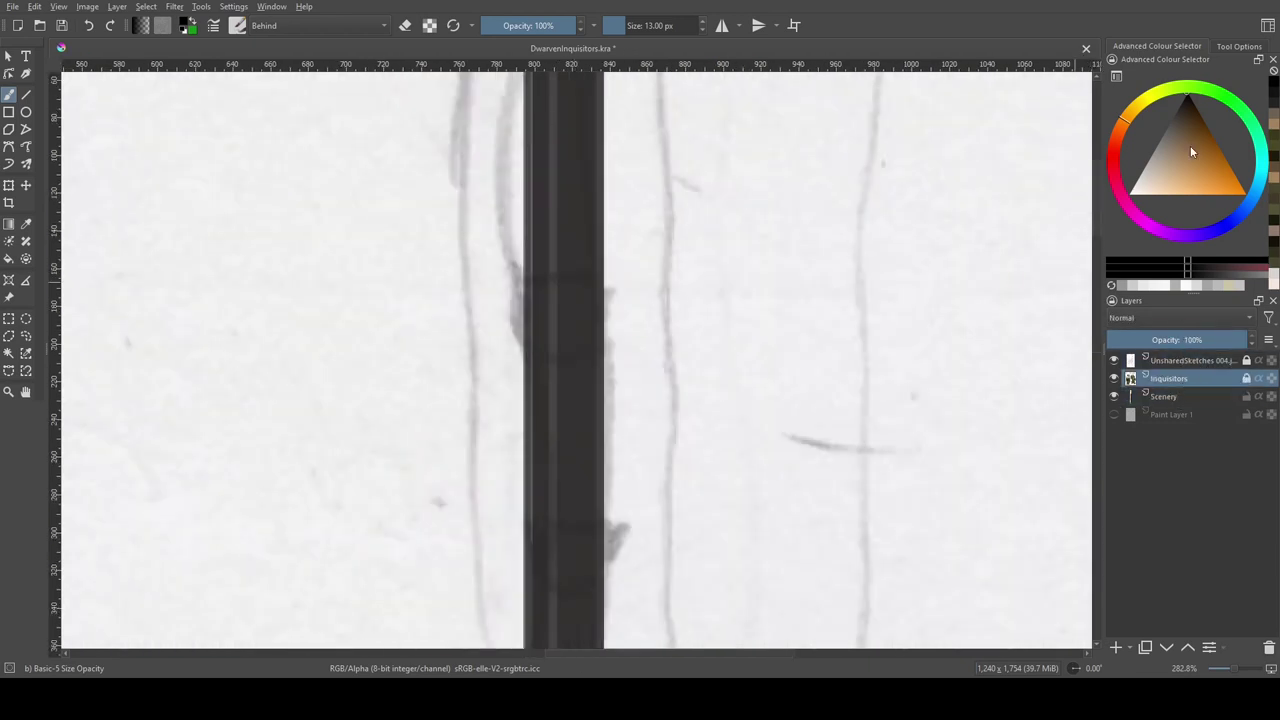
Step: Draw a curved dark band line across the upper post and a small rectangular tab on its left edge with a 4 px brush
key("ctrl+z")
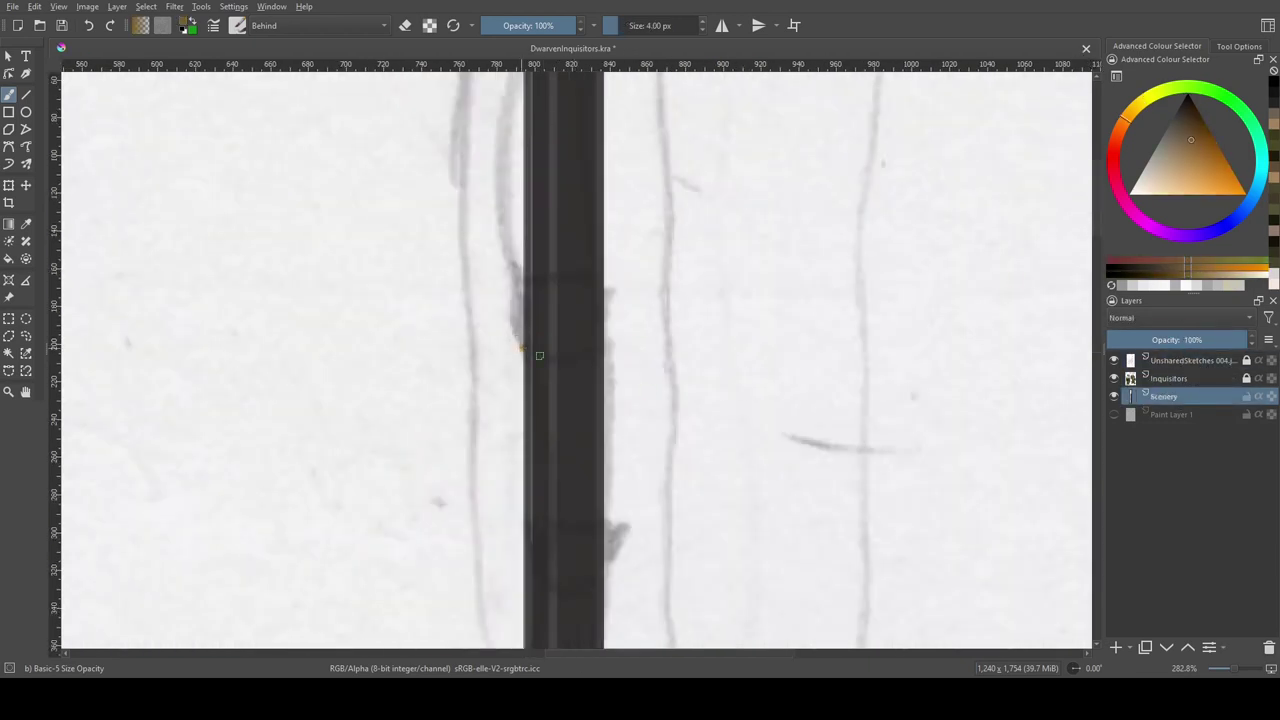
key("alt+shift+n")
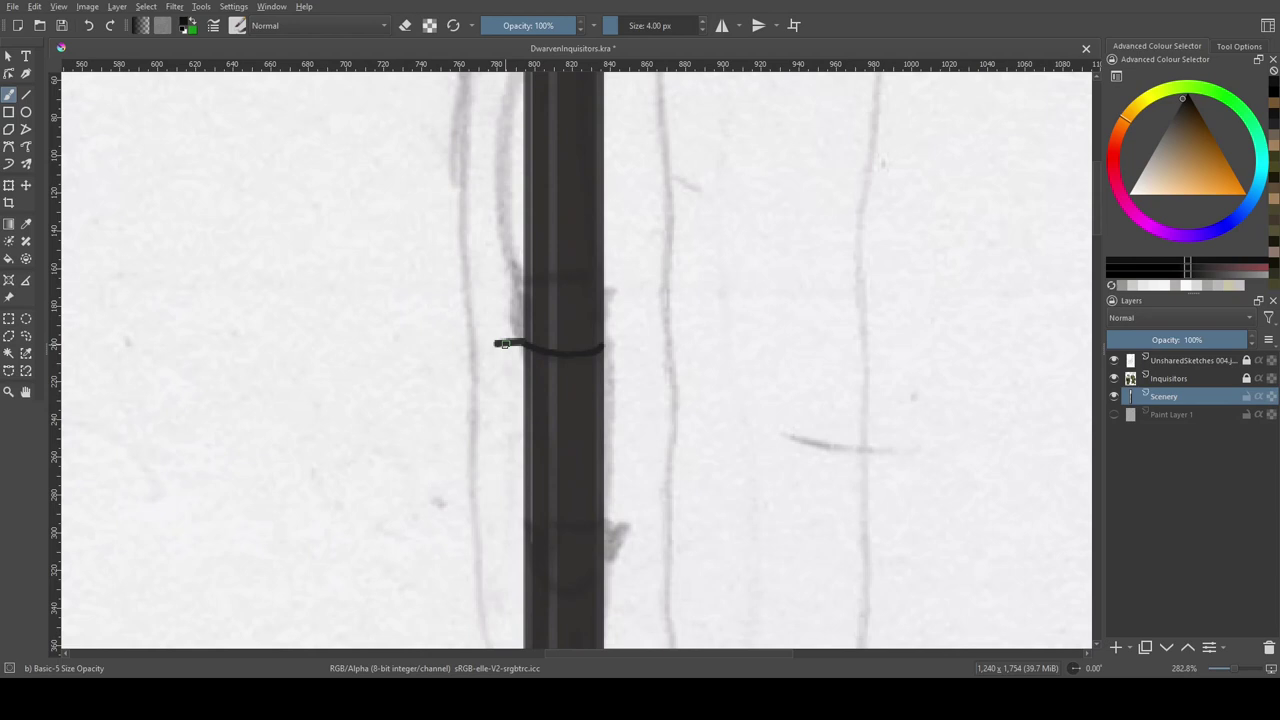
key("x")
left_click_drag(500, 342, 522, 294)
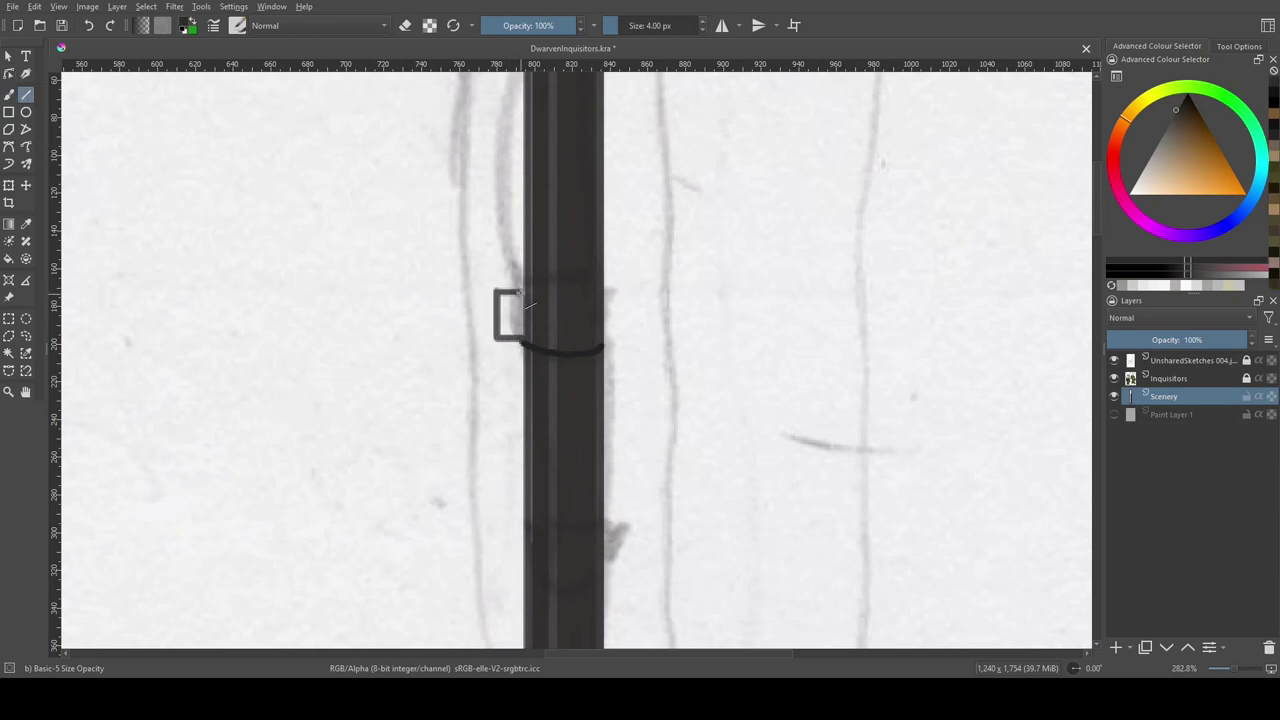
Step: Finish the post's upper black band with tabs on both sides and paint a matching band lower down with a 7 px brush
left_click(1274, 93)
key("f")
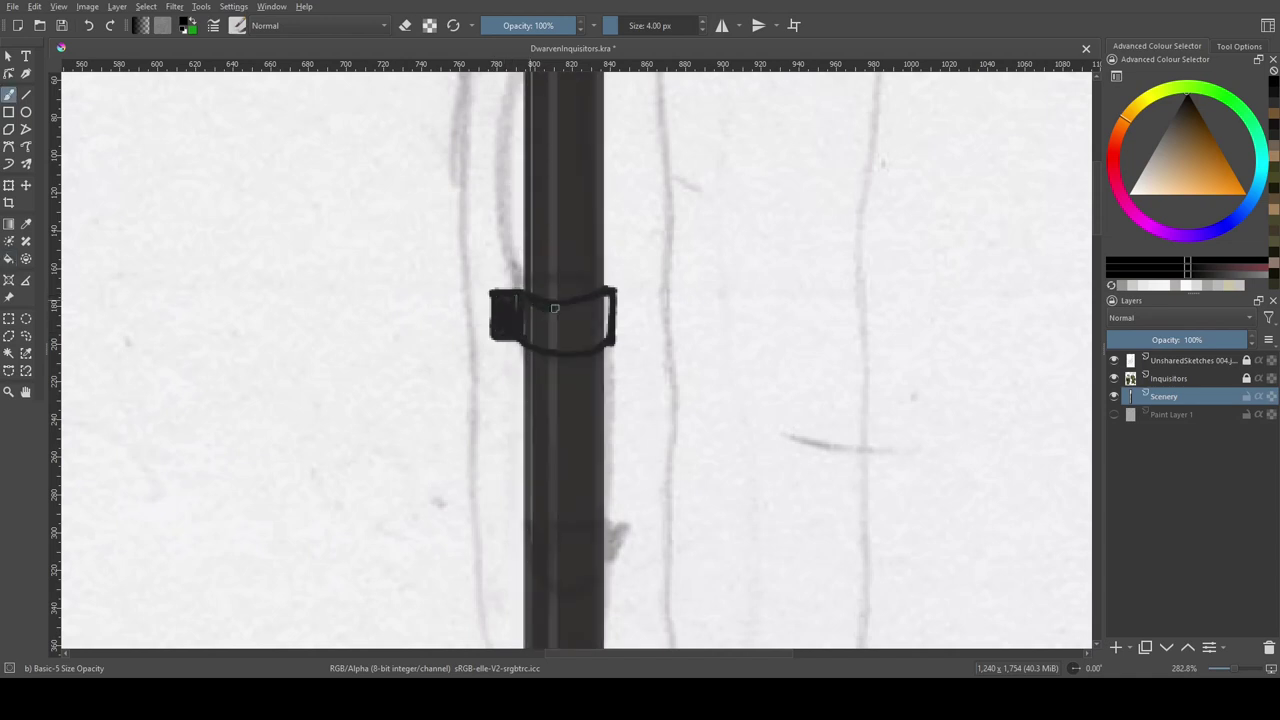
key("ctrl+z")
scroll(529, 363, "up", 1)
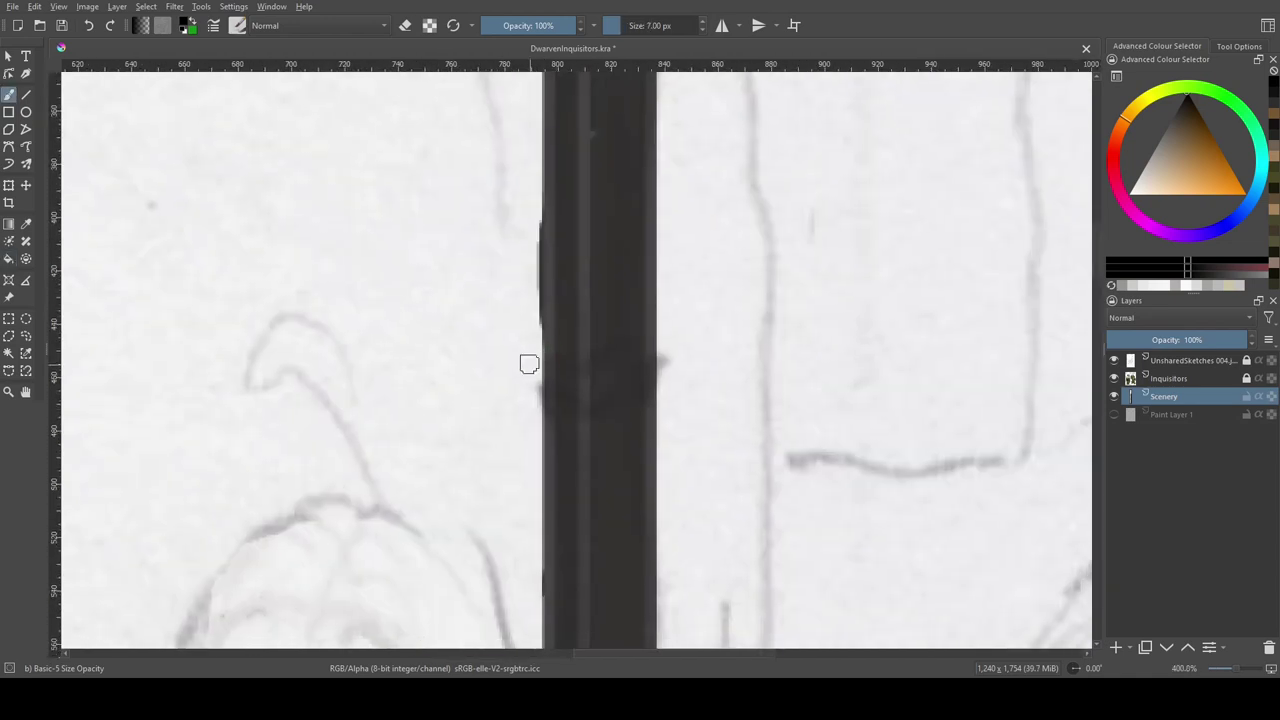
mouse_move(520, 360)
left_mouse_down()
mouse_move(668, 400)
mouse_move(545, 390)
mouse_move(640, 395)
left_mouse_up()
scroll(640, 395, "down", 5)
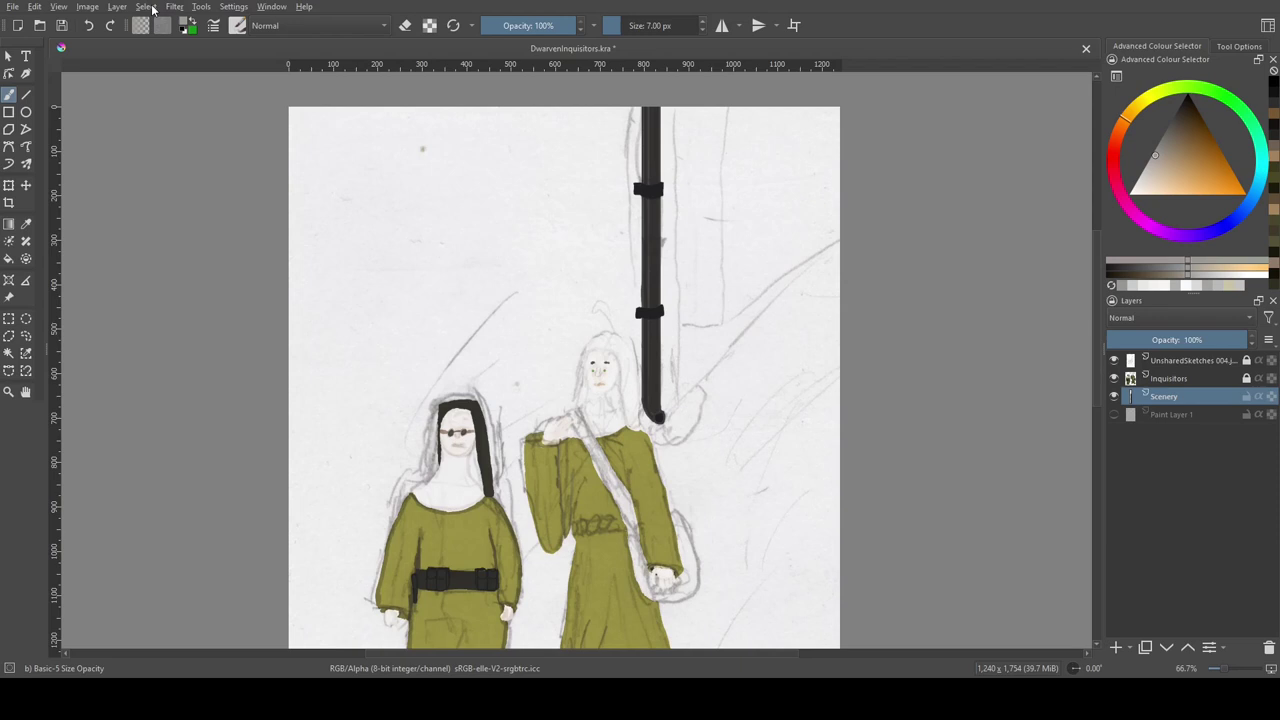
Step: Draw the wall's diagonal base edge as a straight 20 px light grey line in Behind mode, and fill the wall area behind the figures
key("l")
key("v")
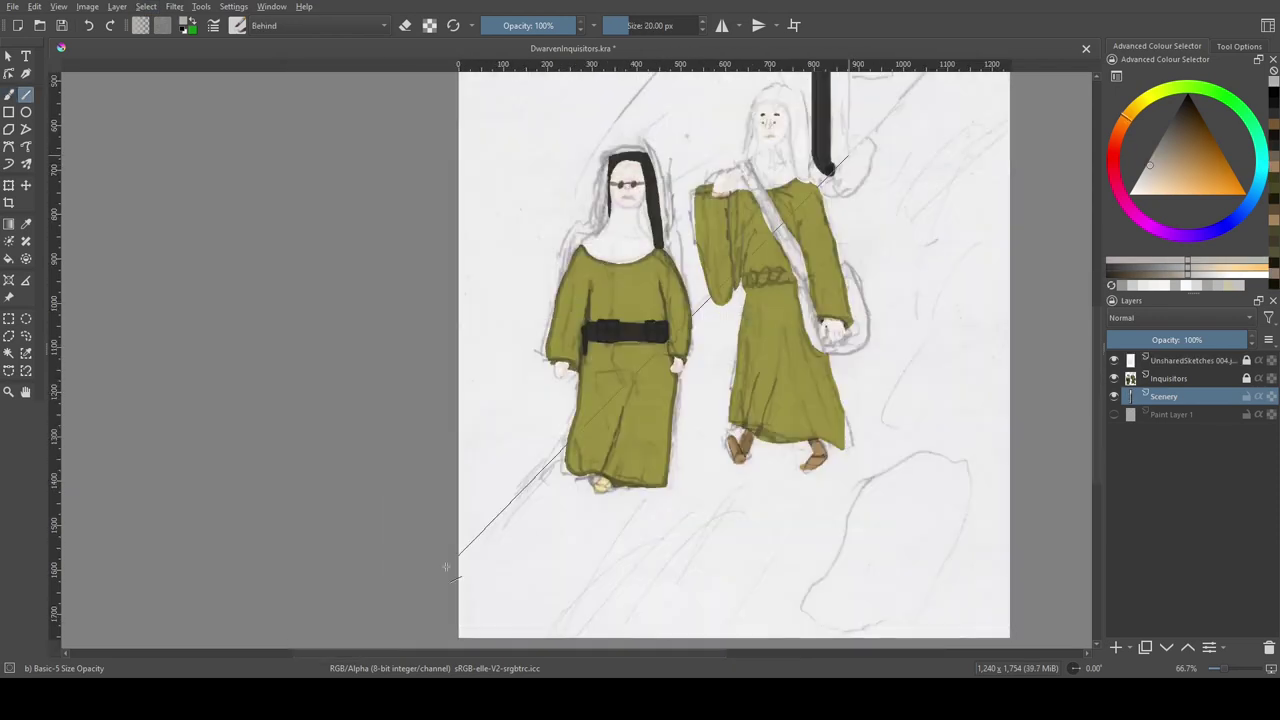
left_click(1114, 360)
left_click(1115, 361)
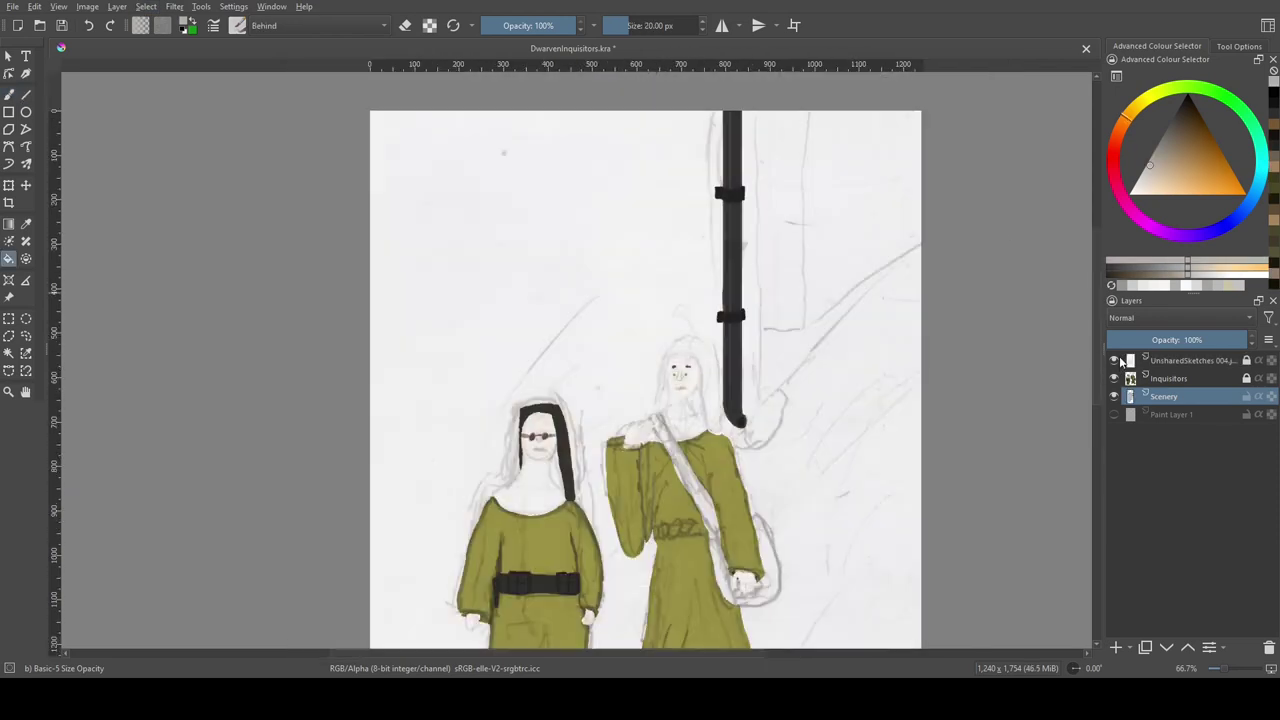
Step: Outline the far wall section beyond the post in Behind mode and fill it with a warm grey
left_click_drag(888, 288, 779, 338)
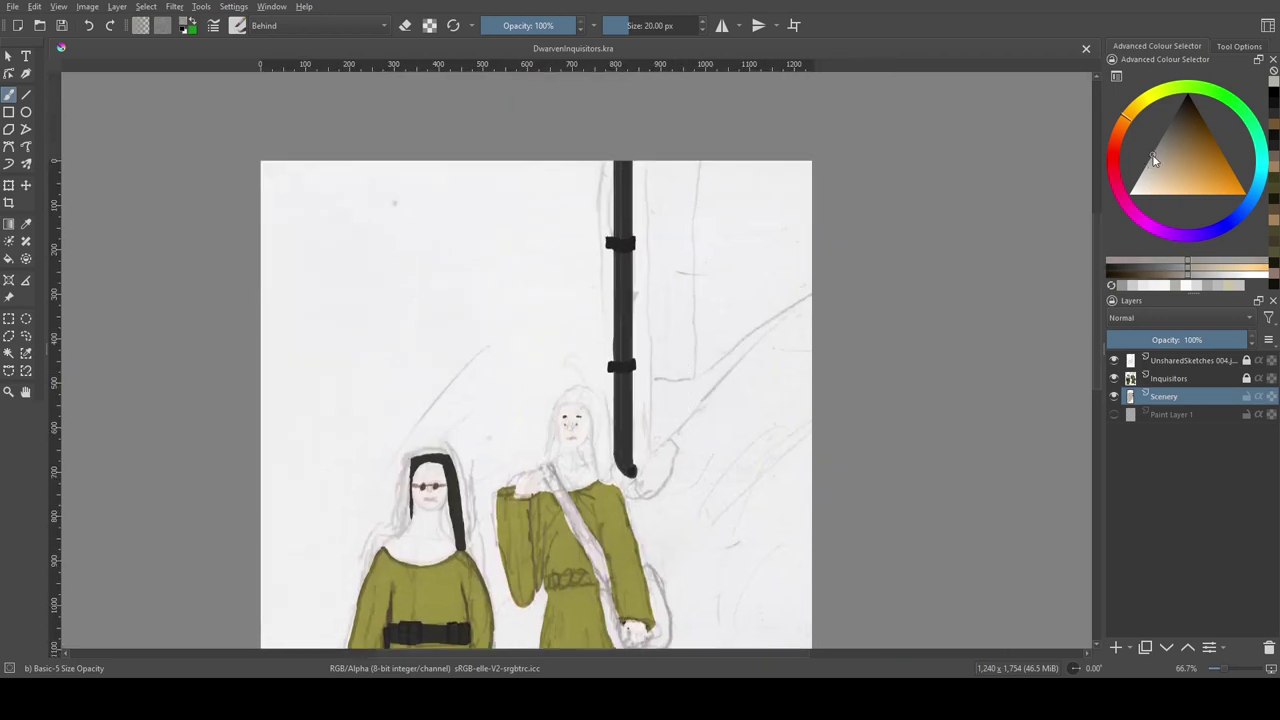
left_click_drag(652, 383, 694, 380)
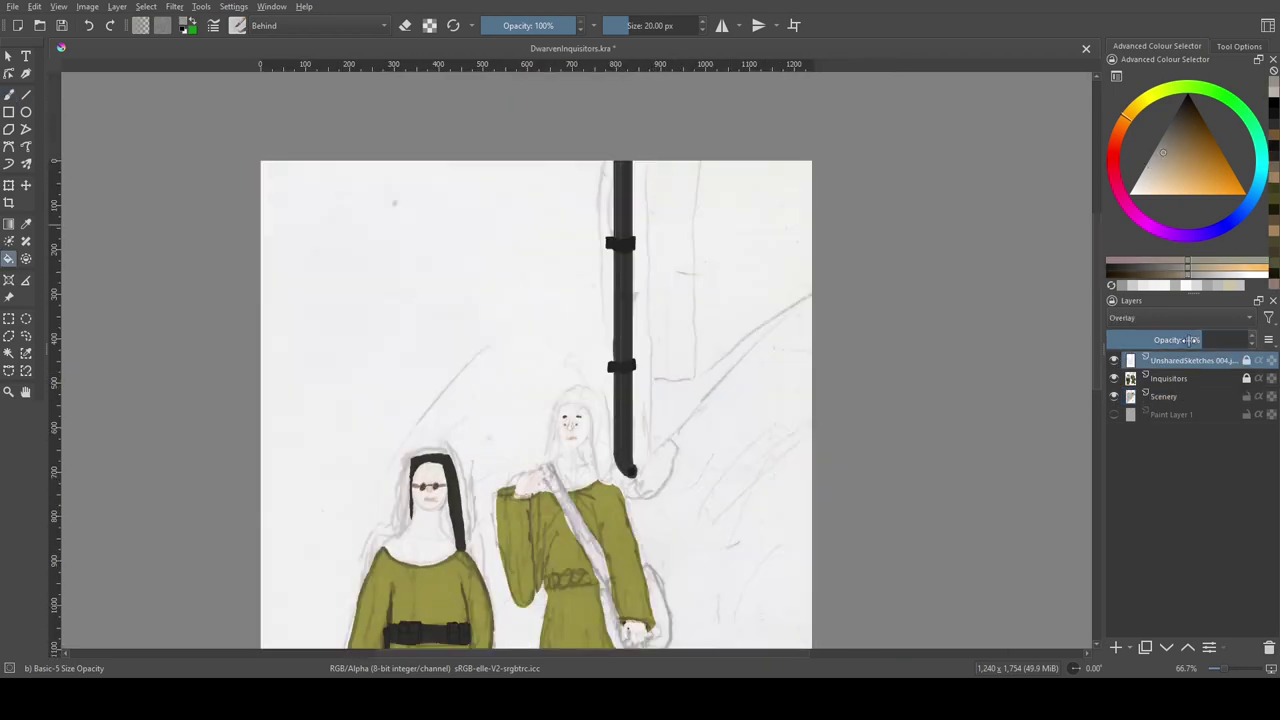
scroll(606, 337, "up", 3)
scroll(463, 400, "down", 2)
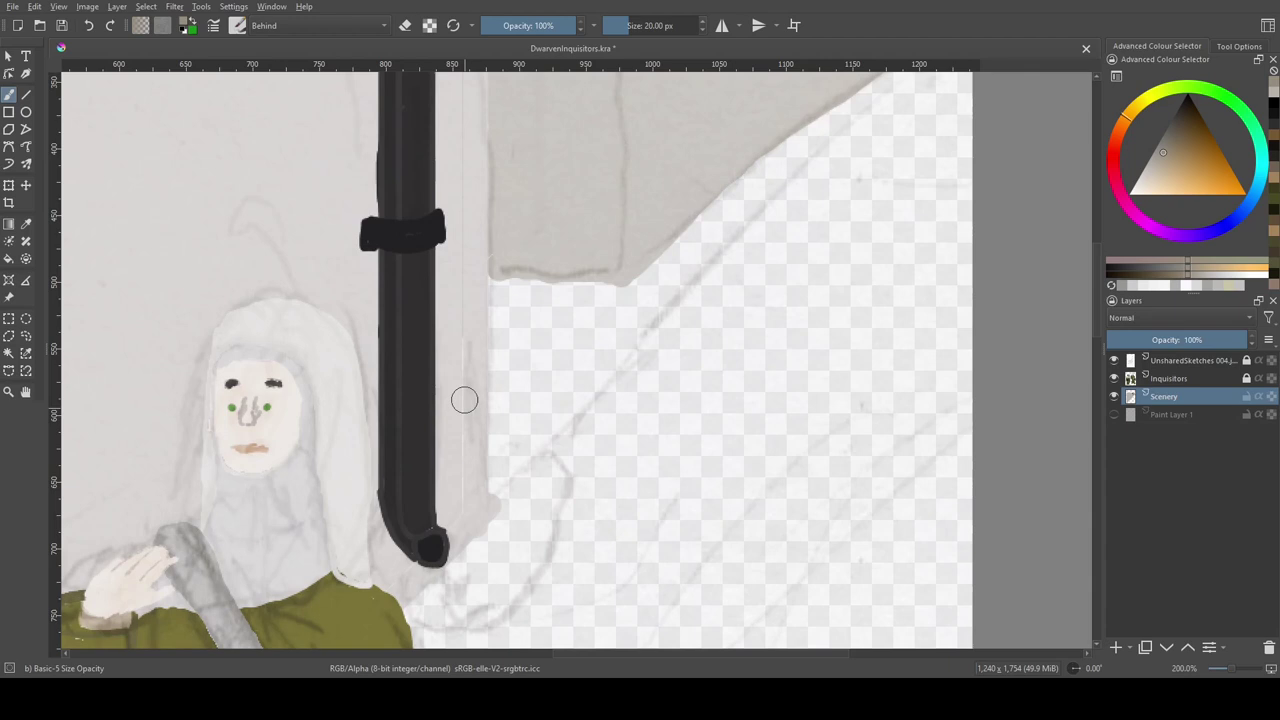
scroll(437, 366, "up", 2)
Step: Draw the far wall's vertical corner and lower edge as darker grey lines with an 8 px brush in Normal mode
left_click_drag(648, 427, 640, 75)
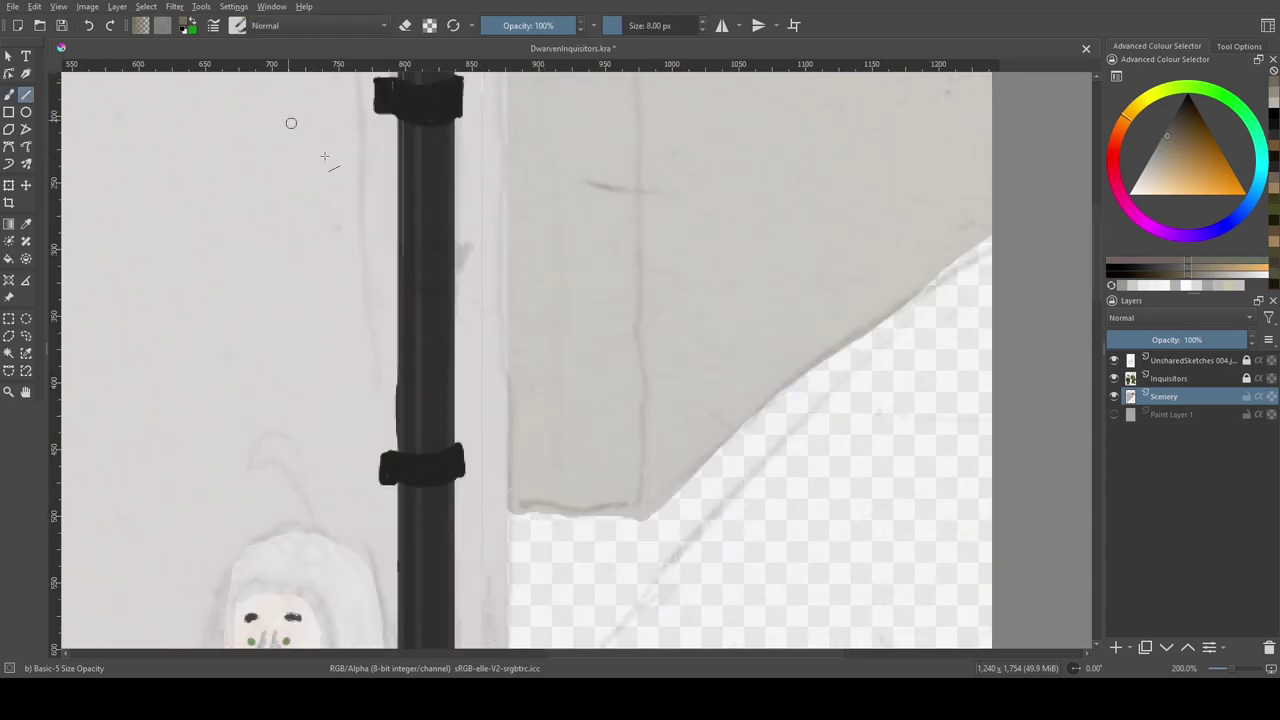
key("minus")
key("minus")
key("minus")
key("minus")
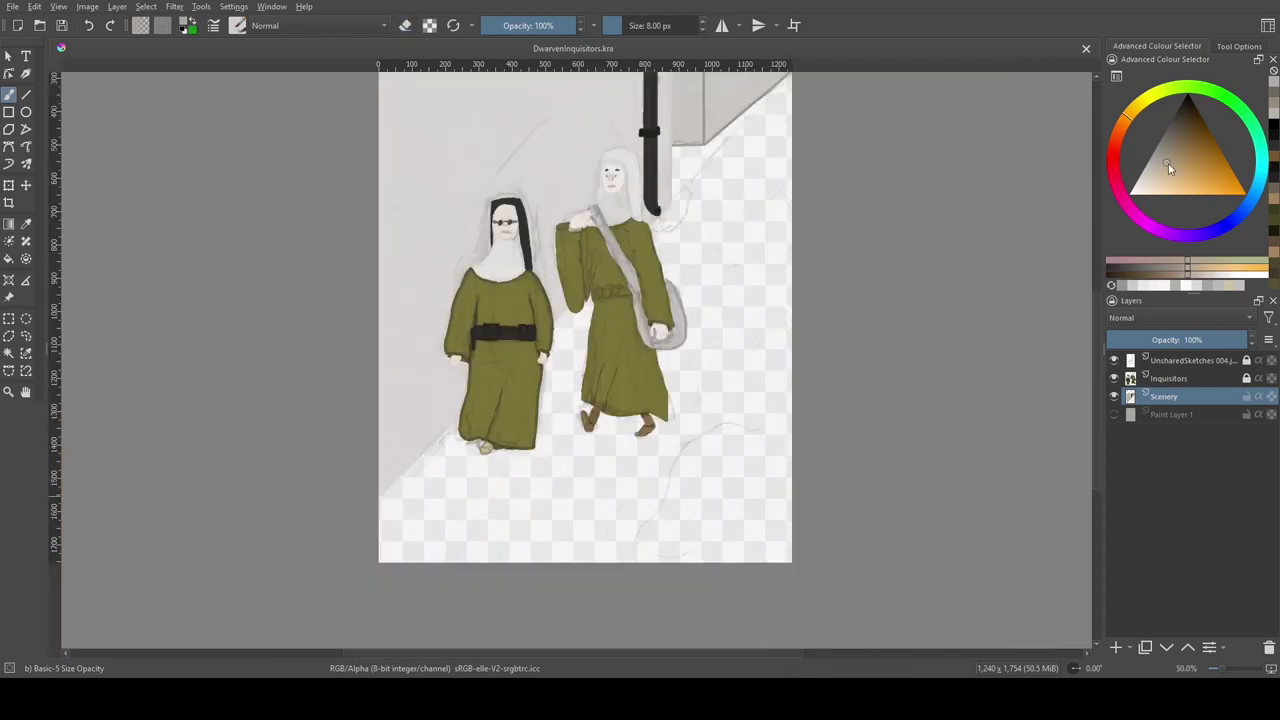
Step: Pick a dark brown and fill the empty ground area below the walls
left_click_drag(1168, 163, 1182, 134)
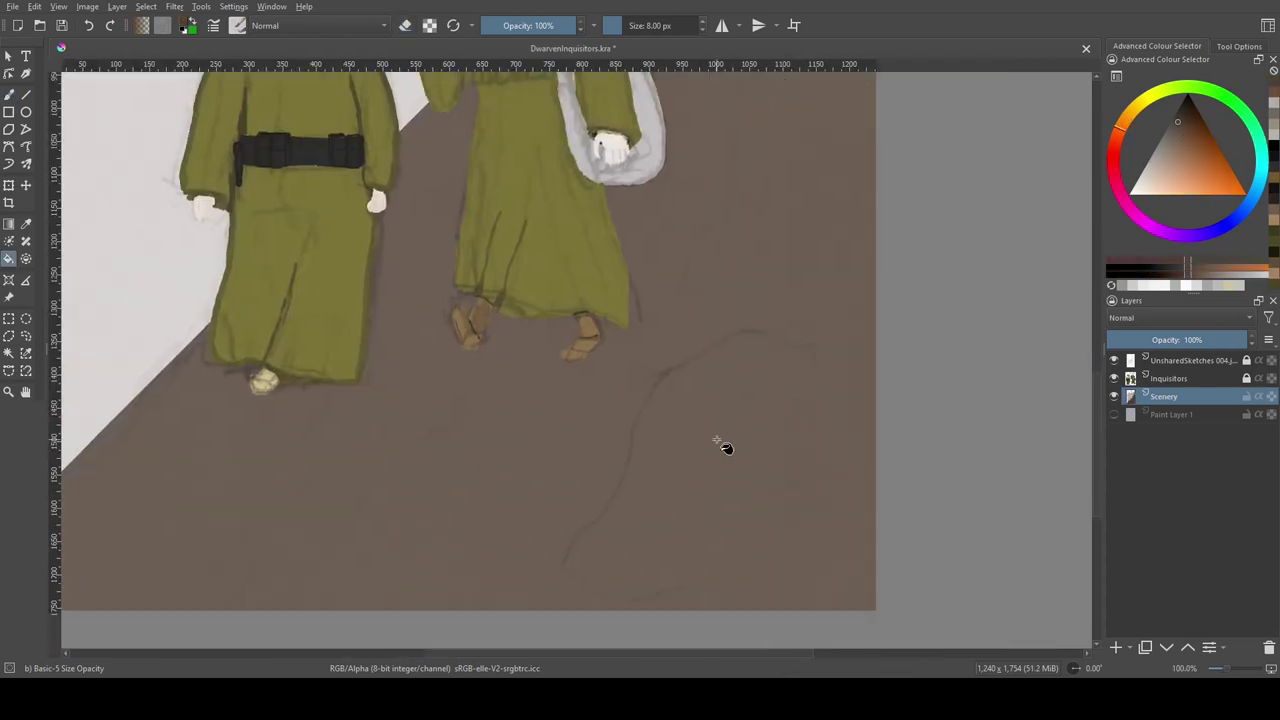
left_click(717, 478)
key("1")
Step: Trace the sketched puddle on the ground with a polygonal selection and fill it with blue-grey
key("b")
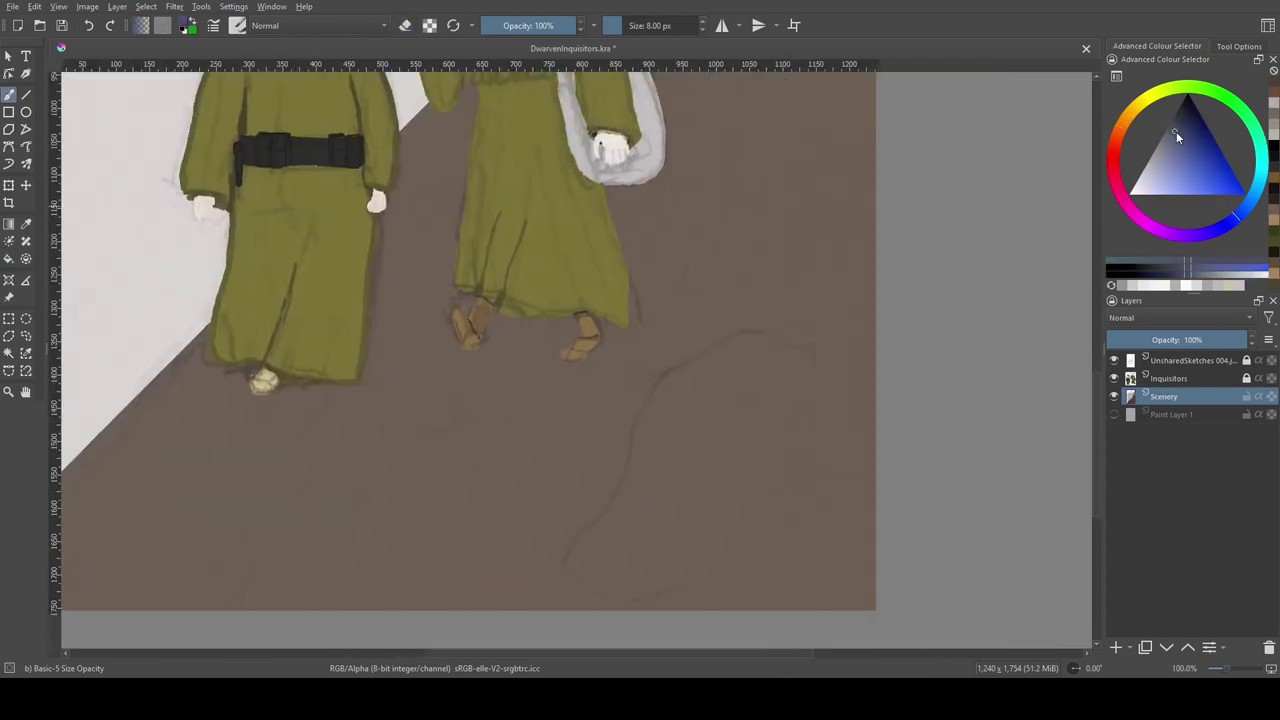
left_click(10, 338)
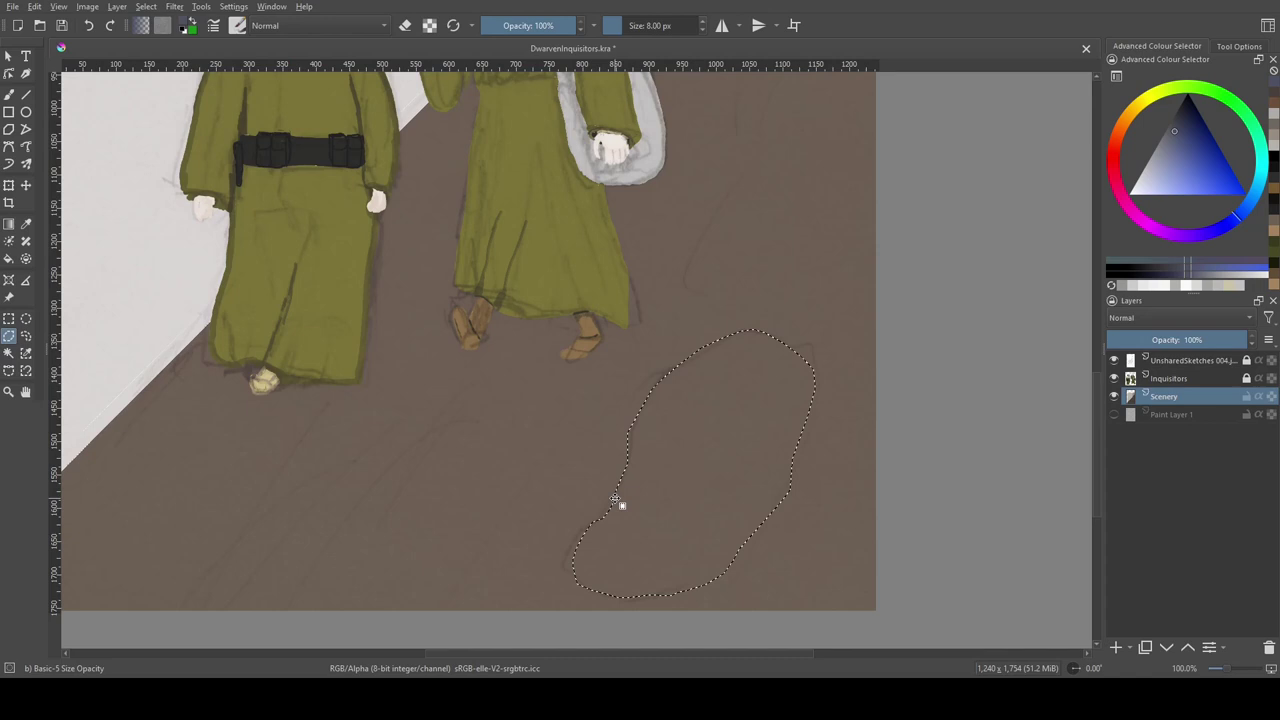
left_click(650, 370)
key("b")
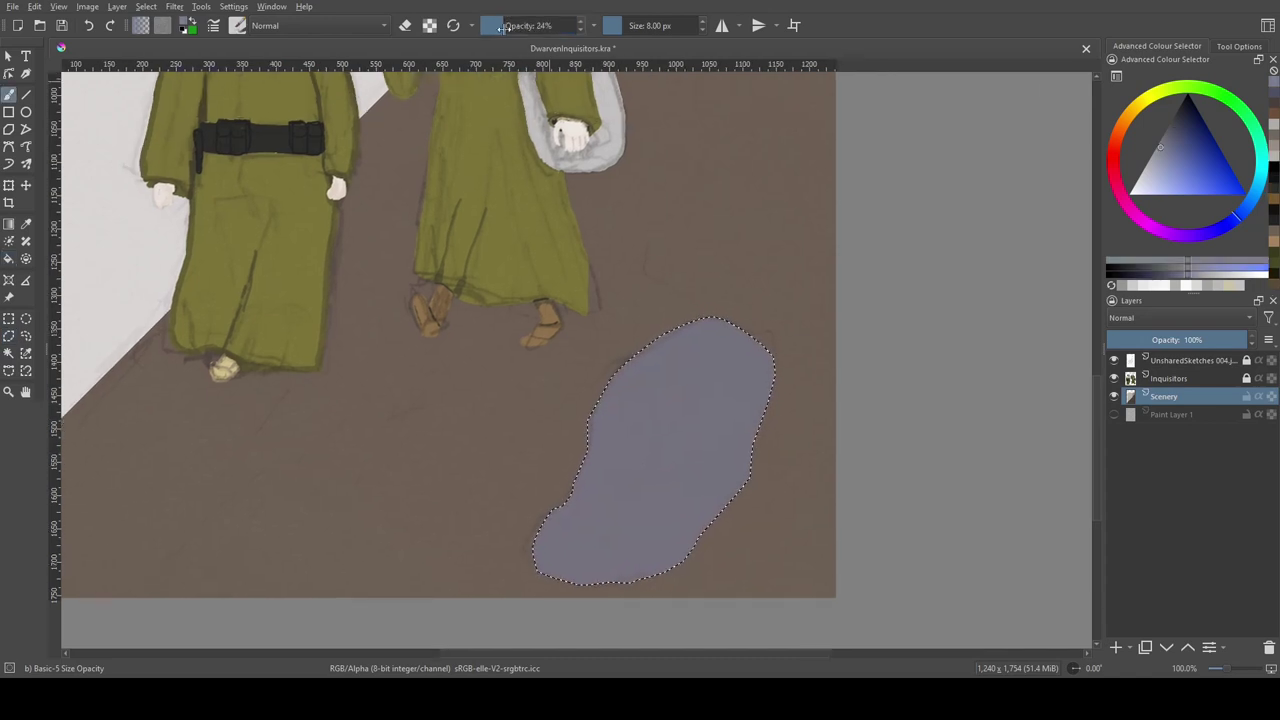
Step: Switch to the Bristles-2 Flat Rough brush and set up a linear gradient with Reverse and Dither for shading the selected puddle
mouse_move(620, 480)
left_mouse_down()
mouse_move(643, 514)
mouse_move(670, 445)
left_mouse_up()
key("ctrl+z")
key("/")
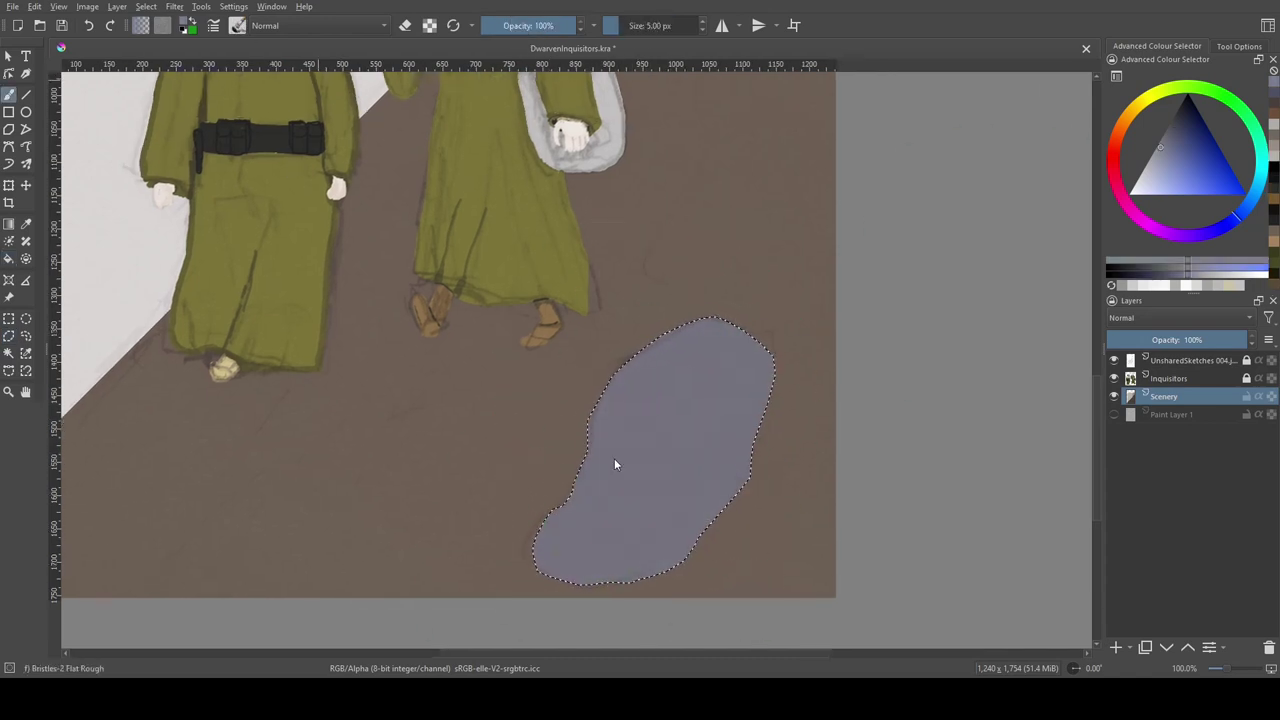
left_click(1239, 46)
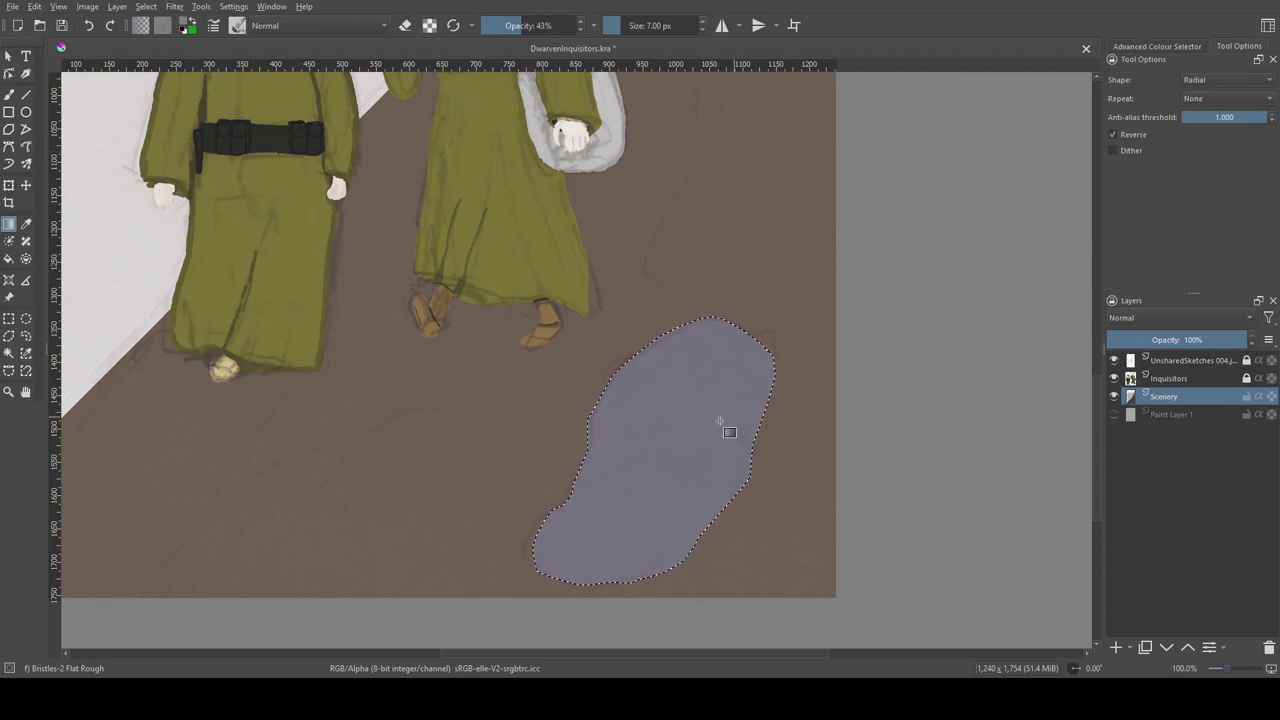
scroll(1232, 84, "up", 2)
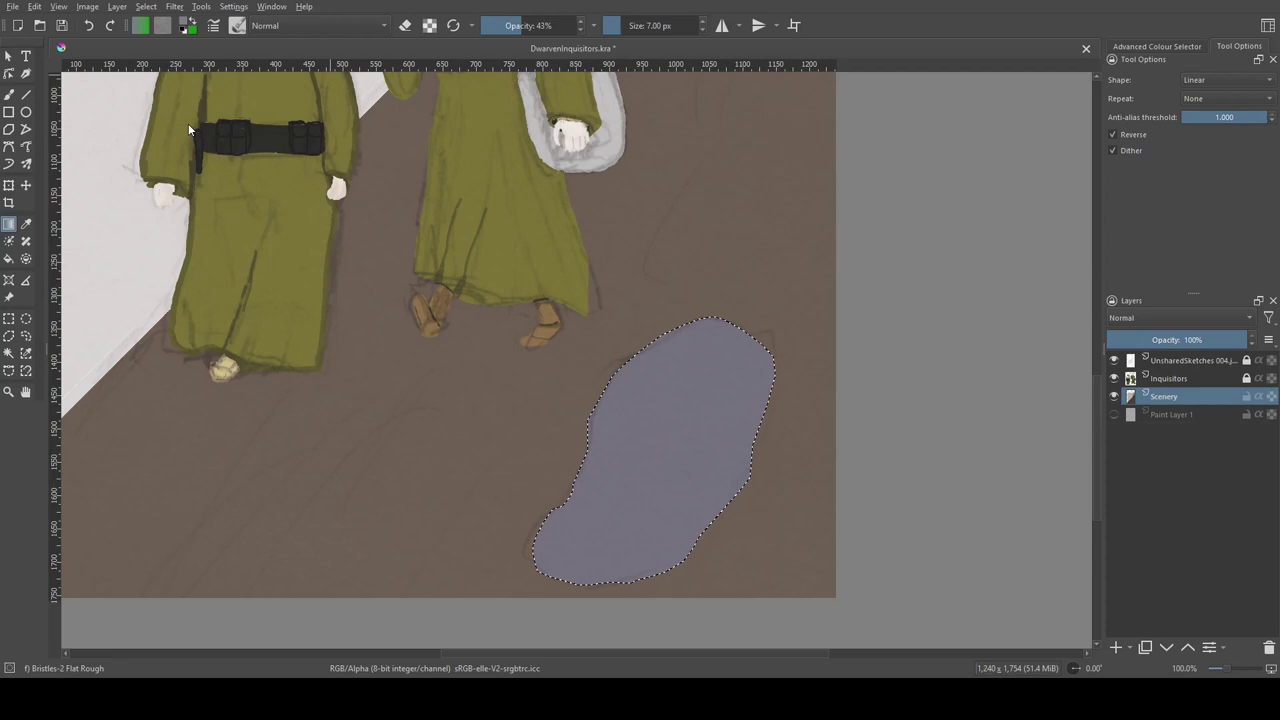
scroll(1225, 80, "down", 1)
scroll(783, 428, "up", 2)
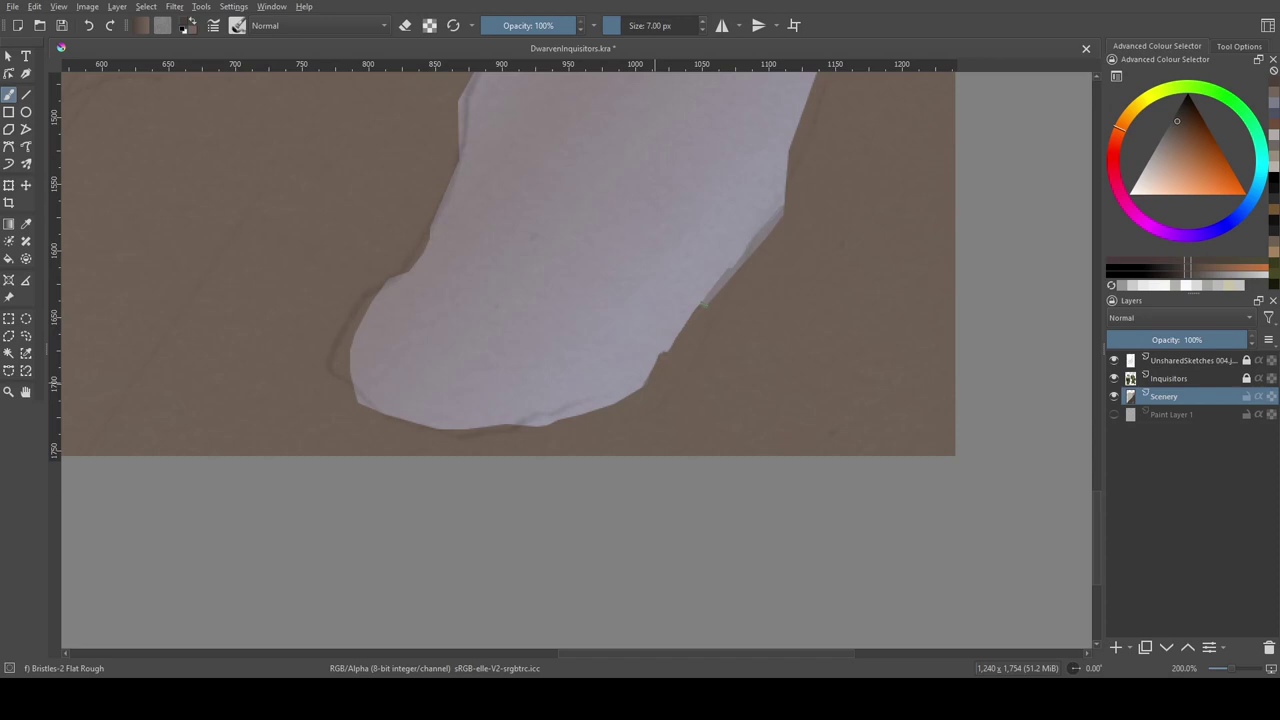
Step: Touch up the puddle's edges with 7 px brown strokes, and paint blue-grey water pouring from the post's lower end at 50% opacity
left_click_drag(743, 249, 664, 506)
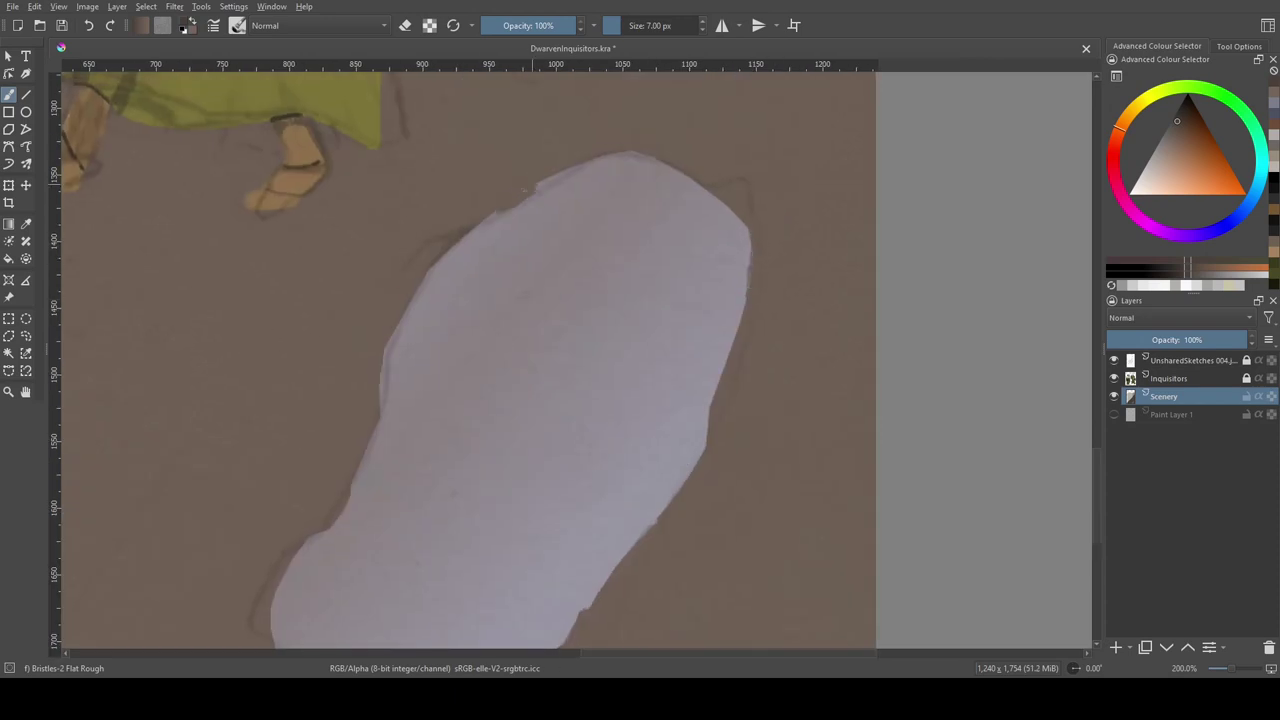
left_click_drag(255, 630, 408, 385)
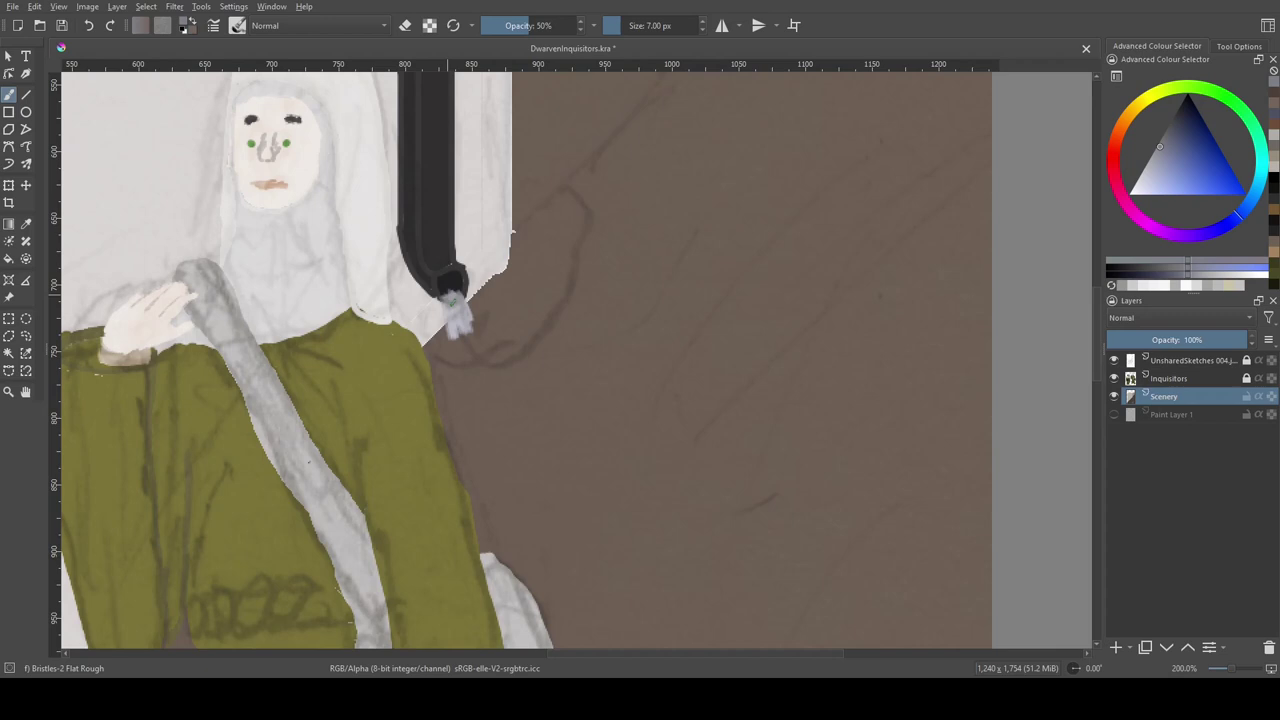
left_click_drag(495, 330, 518, 240)
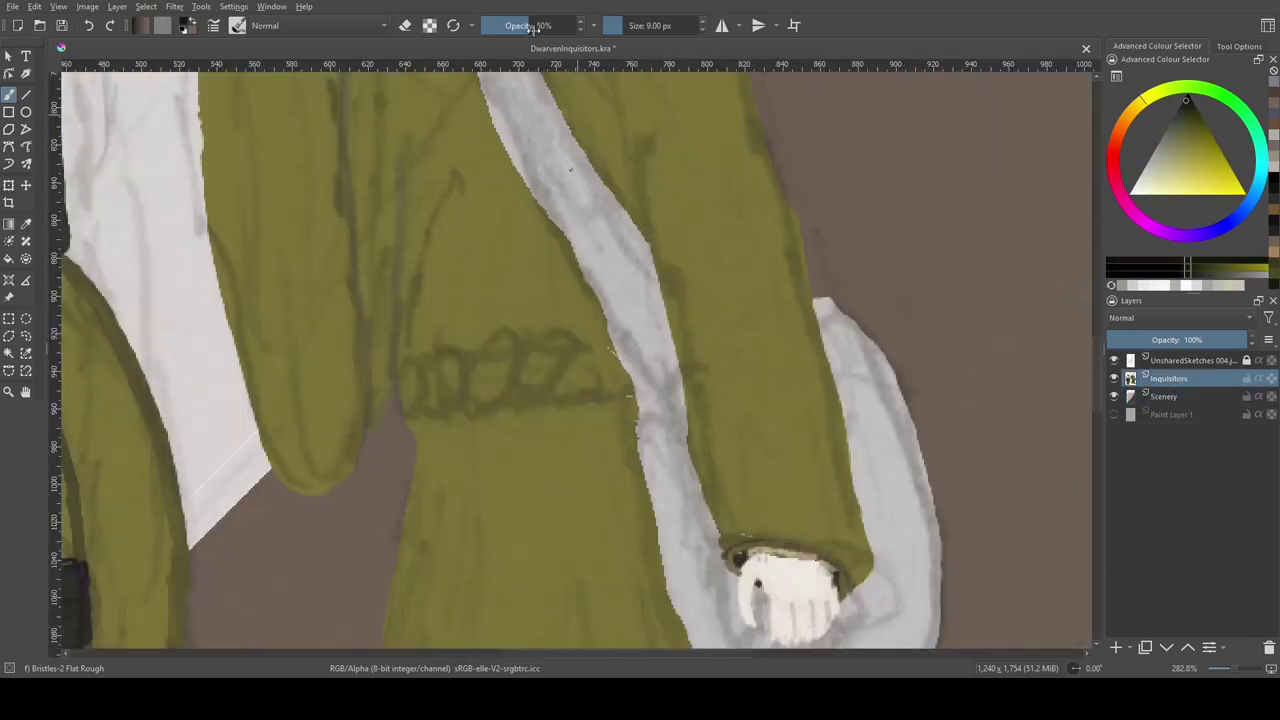
Step: On the Inquisitors layer, paint a near-black belt across the second figure's waist with a 9 px brush at 100% opacity
left_click_drag(532, 27, 578, 27)
mouse_move(610, 345)
left_mouse_down()
mouse_move(555, 345)
mouse_move(410, 420)
mouse_move(586, 383)
mouse_move(420, 387)
left_mouse_up()
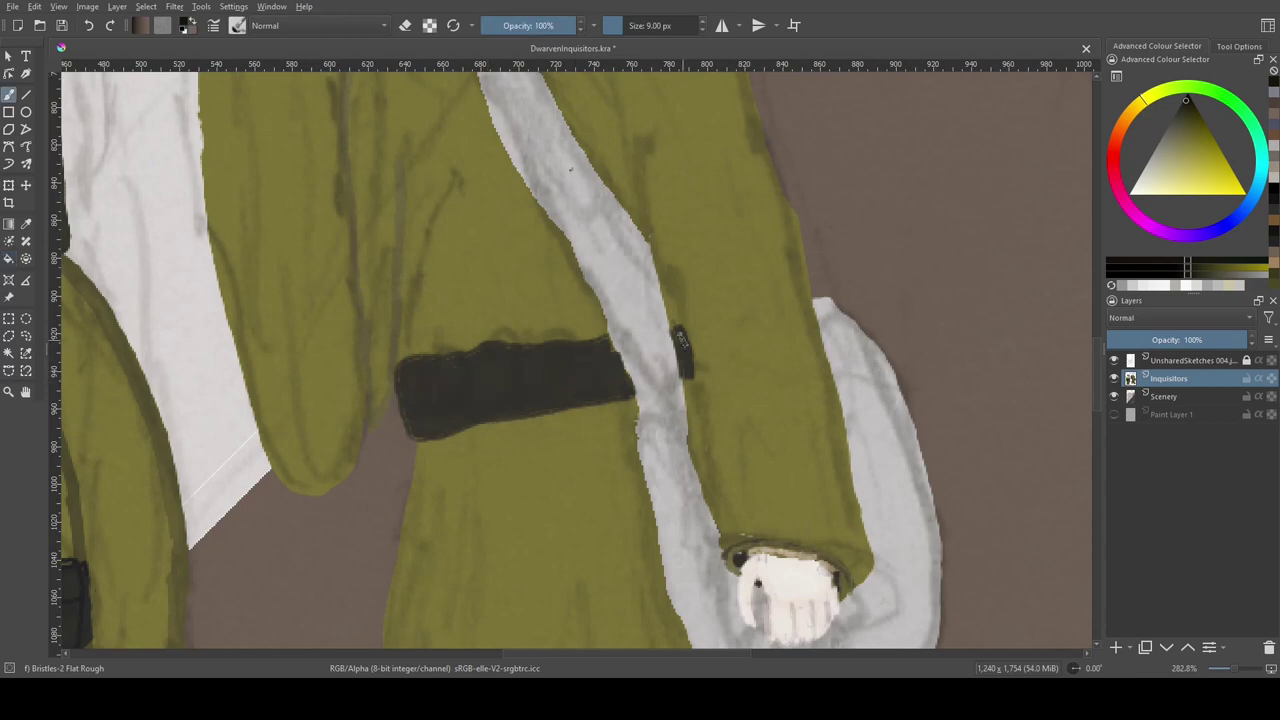
left_click(471, 250, "ctrl")
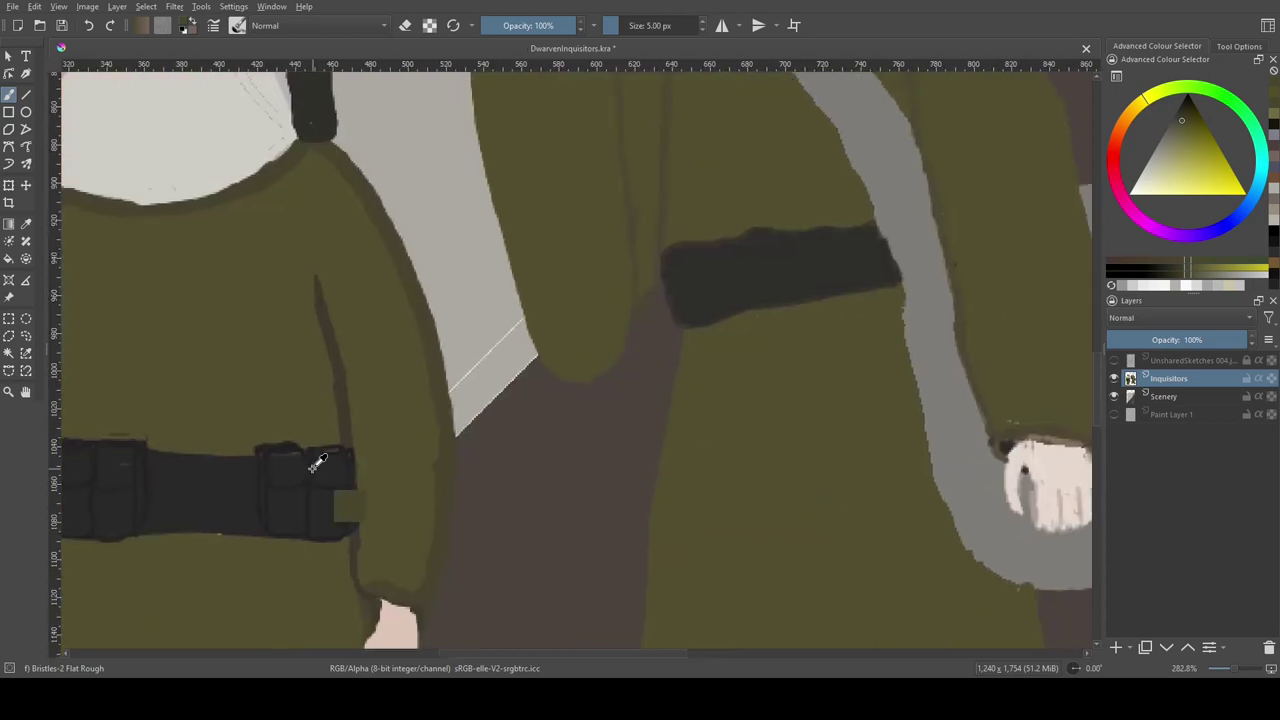
left_click_drag(762, 292, 753, 237)
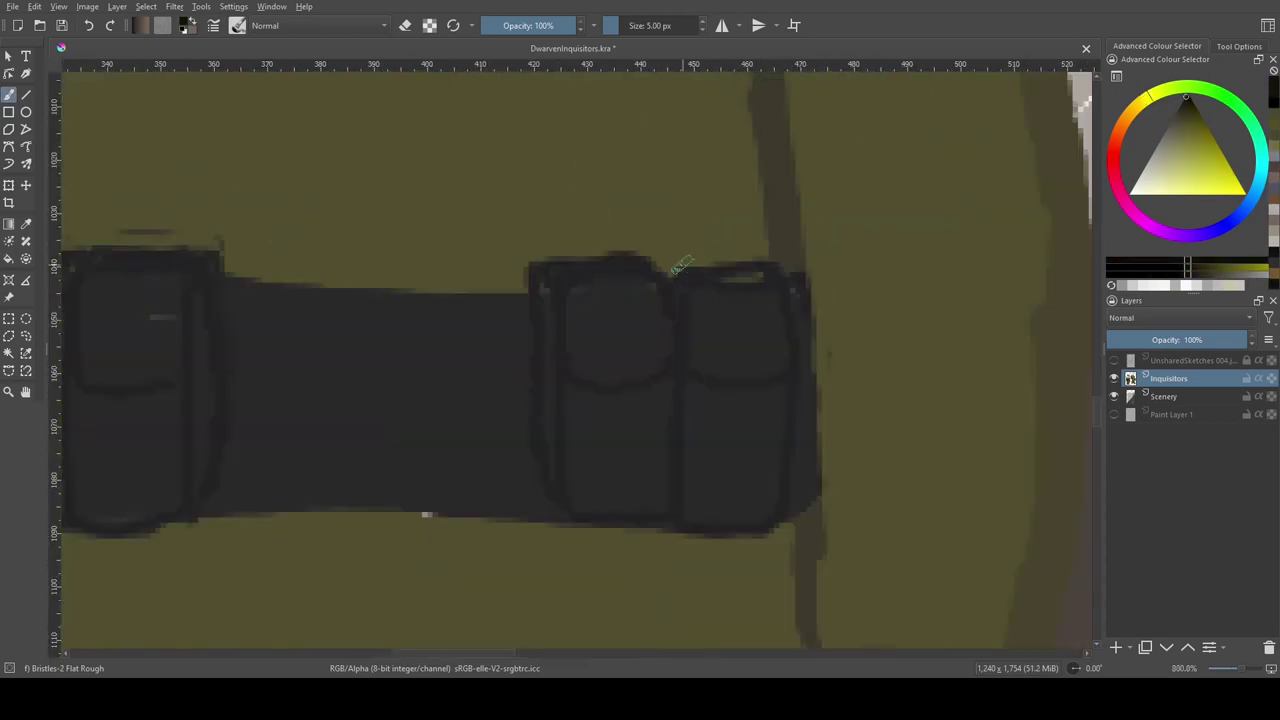
Step: Outline a double pouch with flaps on the second figure's belt in near-black, and darken the belt's end beside the shoulder strap
left_click_drag(681, 265, 770, 262)
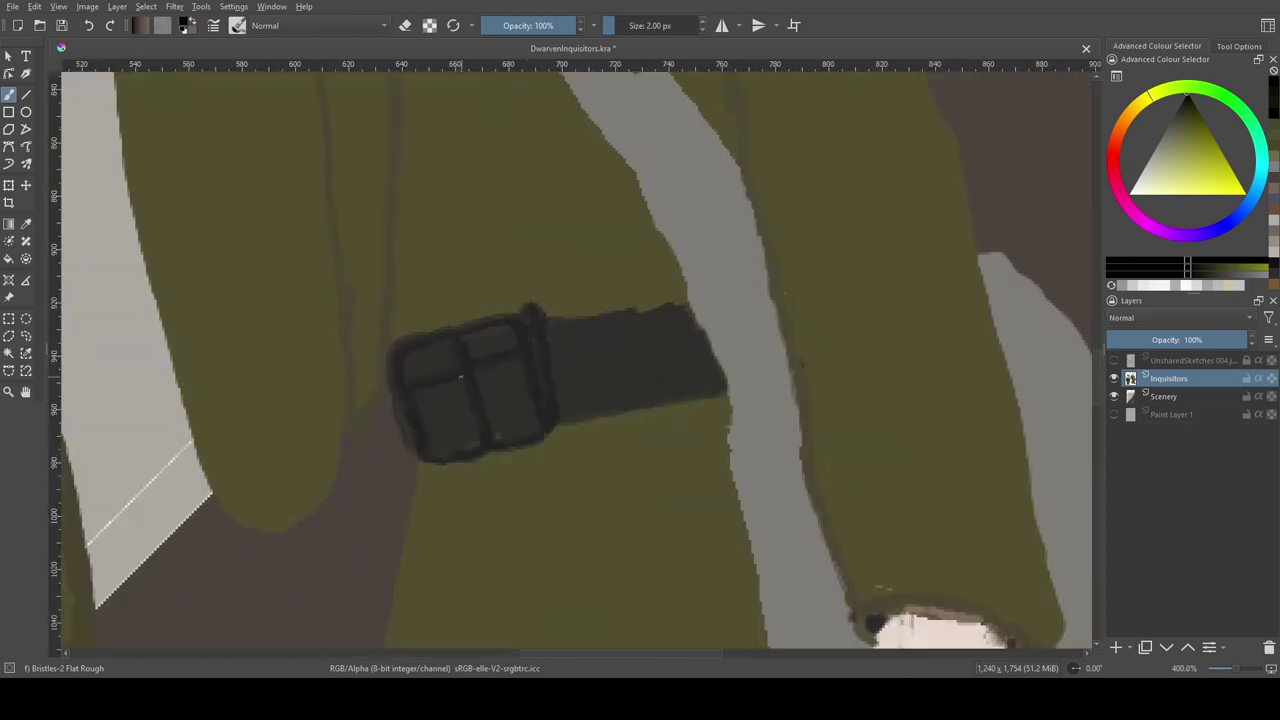
left_click_drag(526, 298, 398, 336)
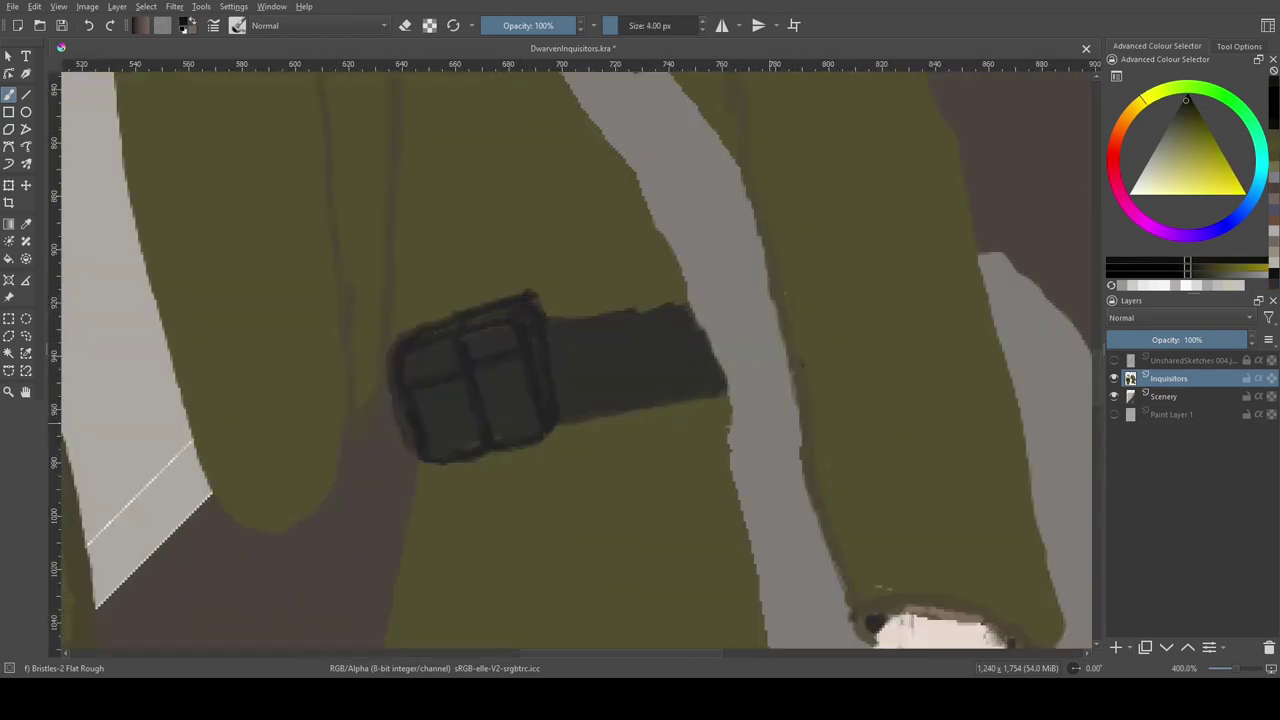
left_click_drag(673, 347, 497, 457)
left_click(634, 383, "ctrl")
left_click_drag(634, 383, 619, 263)
scroll(700, 300, "down", 6)
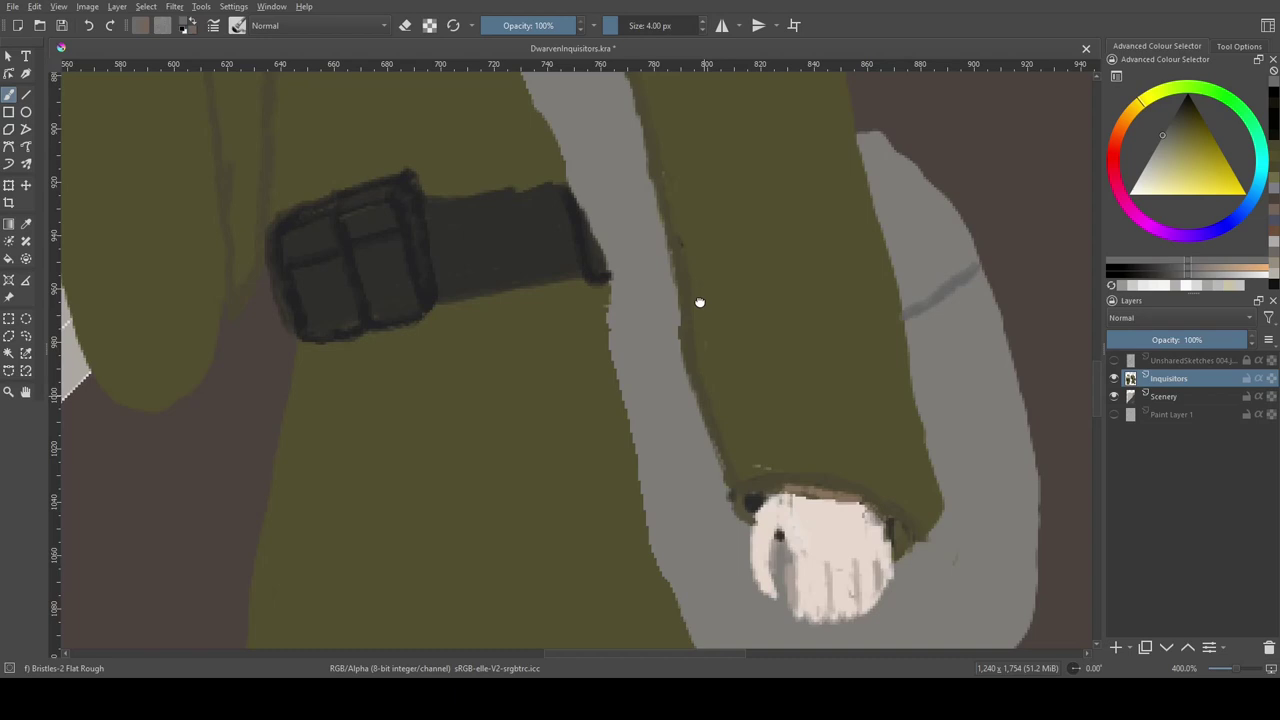
Step: Draw darker grey seams across the bag's upper side and from the second figure's hand down to the bag's base
key("bracketright")
key("bracketright")
key("bracketright")
key("bracketright")
mouse_move(690, 505)
left_mouse_down()
mouse_move(760, 515)
mouse_move(775, 450)
mouse_move(755, 380)
left_mouse_up()
key("bracketleft")
key("bracketleft")
key("bracketleft")
key("bracketleft")
left_click(756, 338, "ctrl")
mouse_move(700, 300)
left_mouse_down()
mouse_move(730, 480)
mouse_move(680, 380)
left_mouse_up()
Step: Pick red and paint a small emblem on the side of the bag with a 3 px brush
left_click(1116, 152)
left_click(1211, 162)
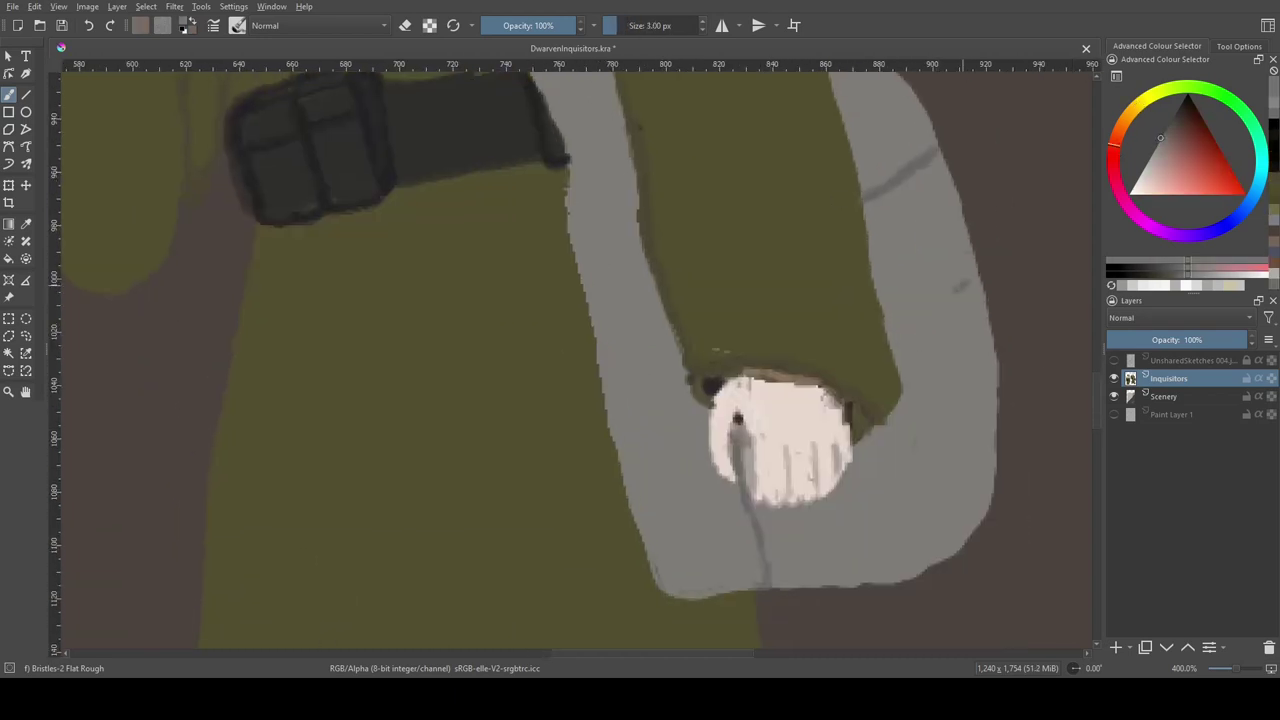
left_click_drag(945, 300, 977, 282)
Step: Pick a dark grey and outline the shoulder strap's edges above the belt with a 2 px brush
left_click(1168, 128)
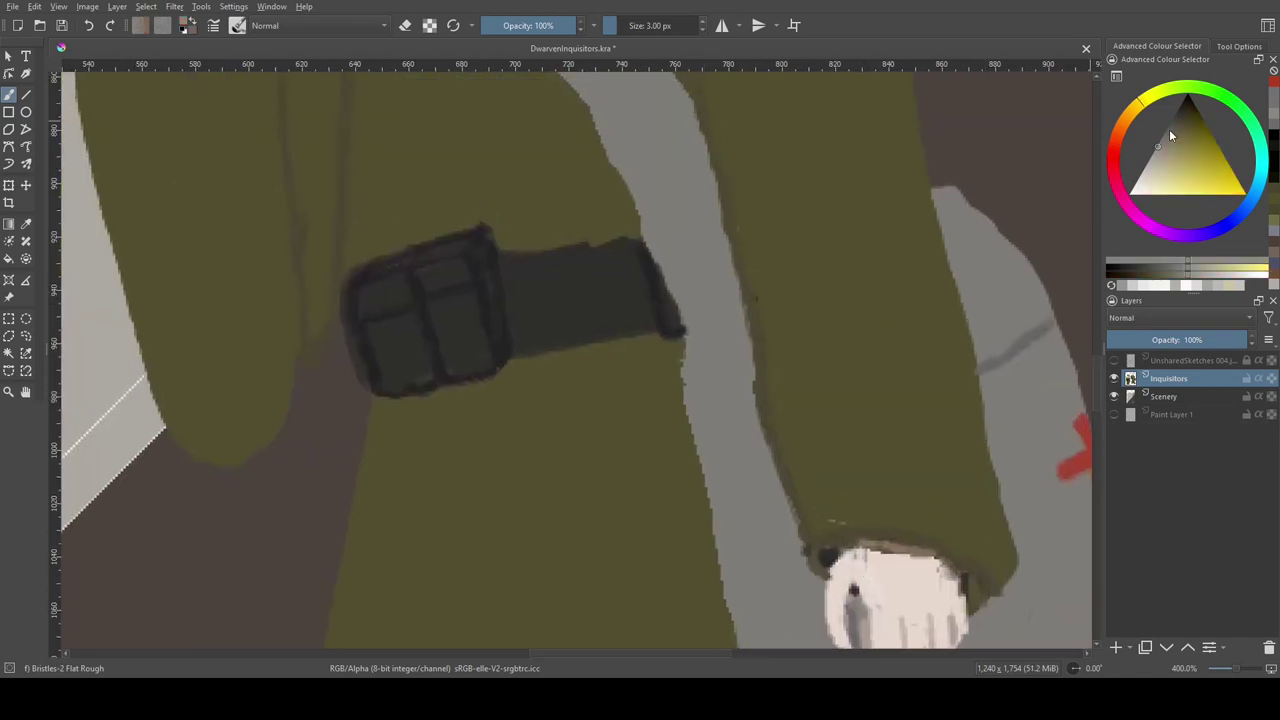
key("bracketleft")
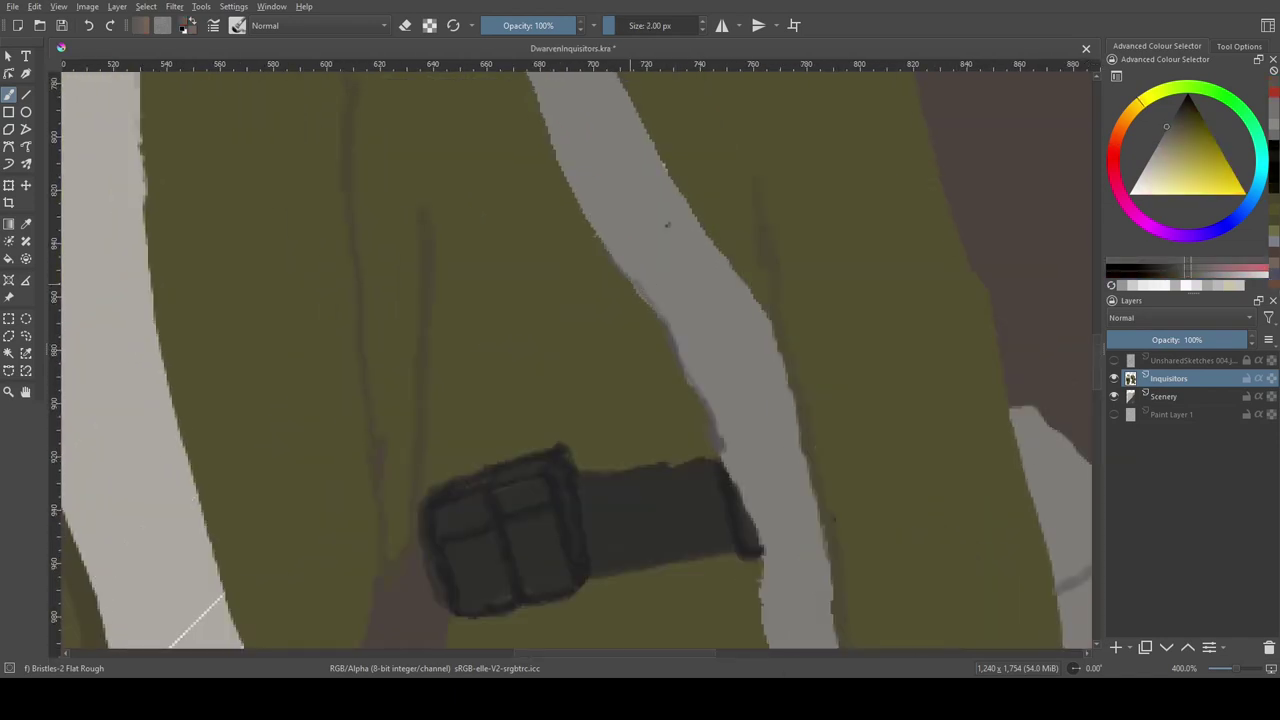
left_click_drag(667, 225, 754, 595)
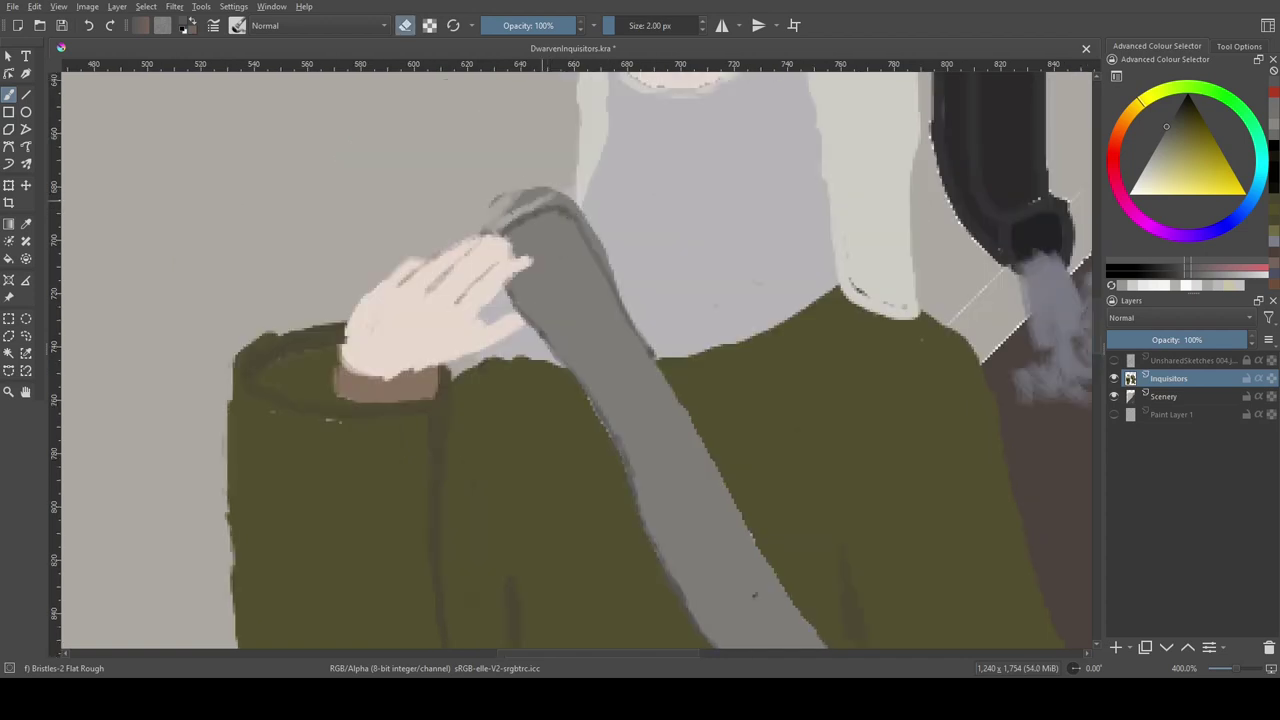
Step: Erase the stray grey strokes above the strap where it crosses the second figure's shoulder
left_click_drag(754, 595, 622, 490)
key("e")
key("bracketright")
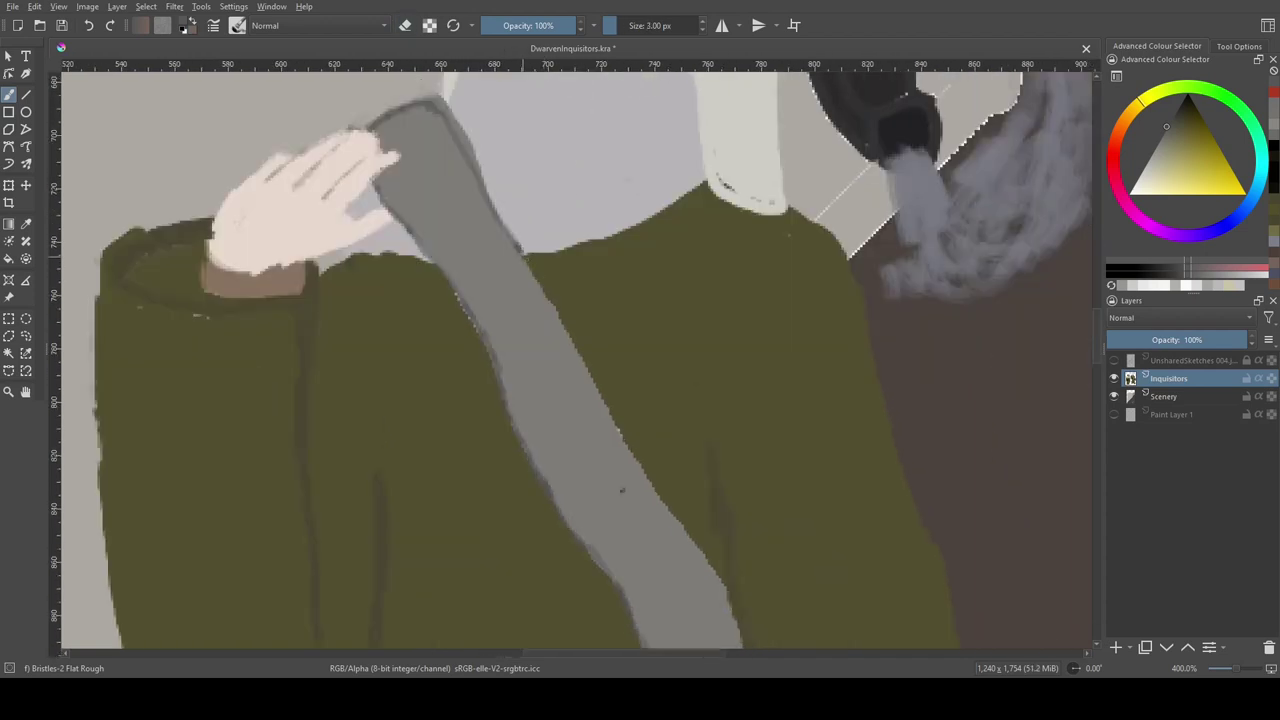
key("bracketleft")
Step: Darken the strap's edges down to the belt with a 3 px brush and draw a grey seam across the strap just below the belt
key("plus")
key("minus")
scroll(575, 360, "down", 5)
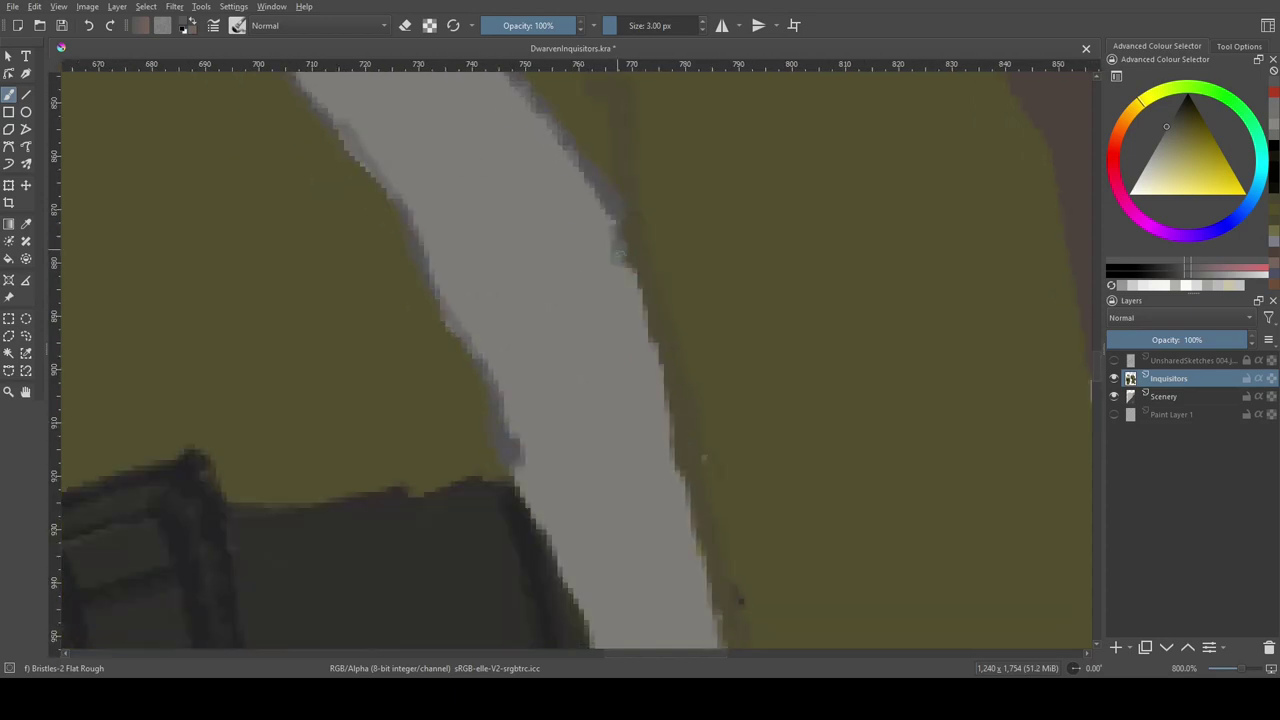
left_click_drag(546, 335, 646, 315)
scroll(575, 360, "up", 3)
left_click_drag(560, 435, 644, 410)
scroll(575, 360, "down", 3)
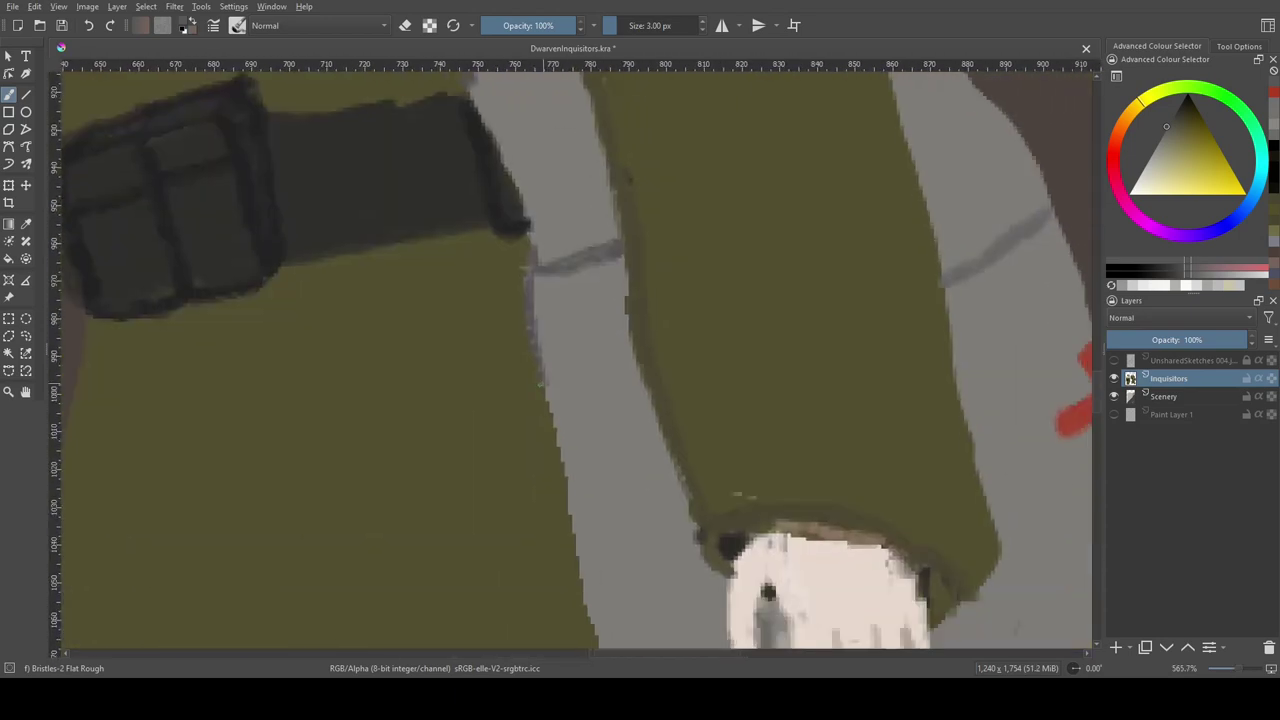
Step: Darken the strap's edges below the belt down around the bag's lower edge with a 2 px brush
key("bracketleft")
scroll(575, 360, "down", 3)
scroll(575, 360, "down", 3)
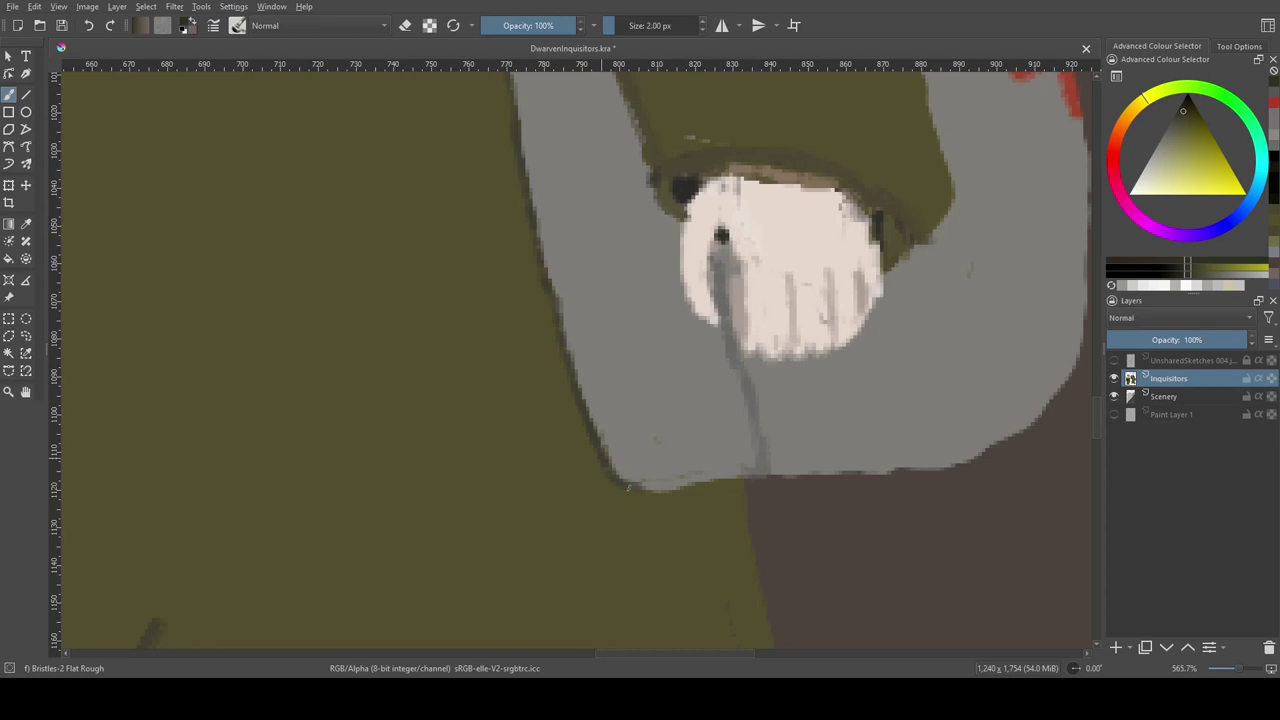
scroll(628, 487, "up", 15)
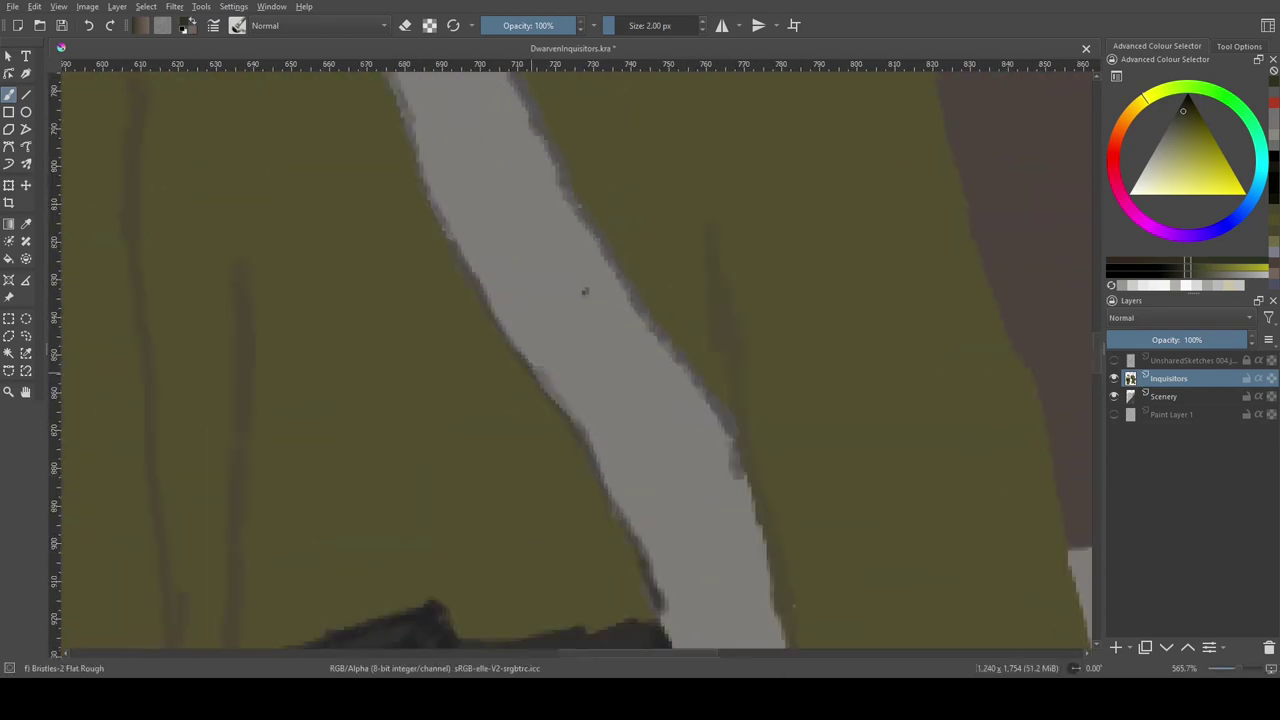
scroll(585, 291, "down", 3)
scroll(674, 443, "up", 3)
scroll(674, 443, "down", 5)
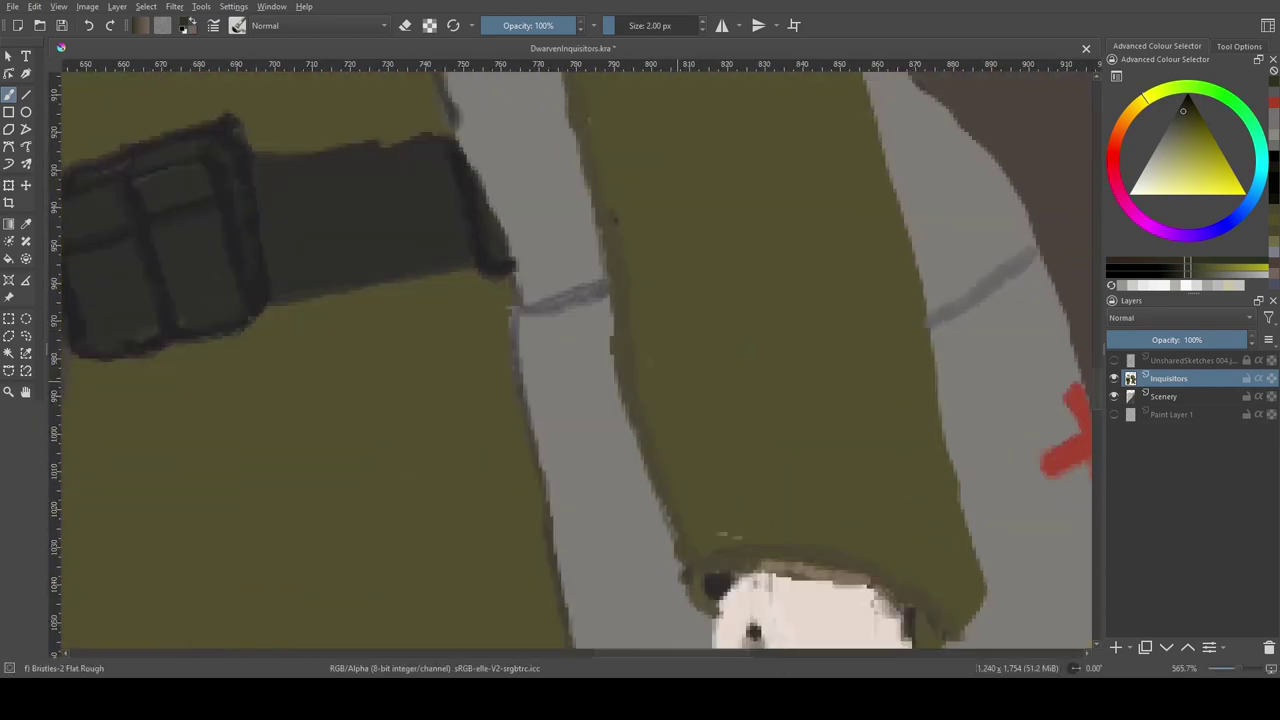
Step: Pick a dark tone and outline the bag's outer edge beneath its paint with a 4 px brush in Behind mode
left_click_drag(1001, 314, 766, 534)
left_click(900, 400, "ctrl")
key("alt+shift+q")
key("bracketright")
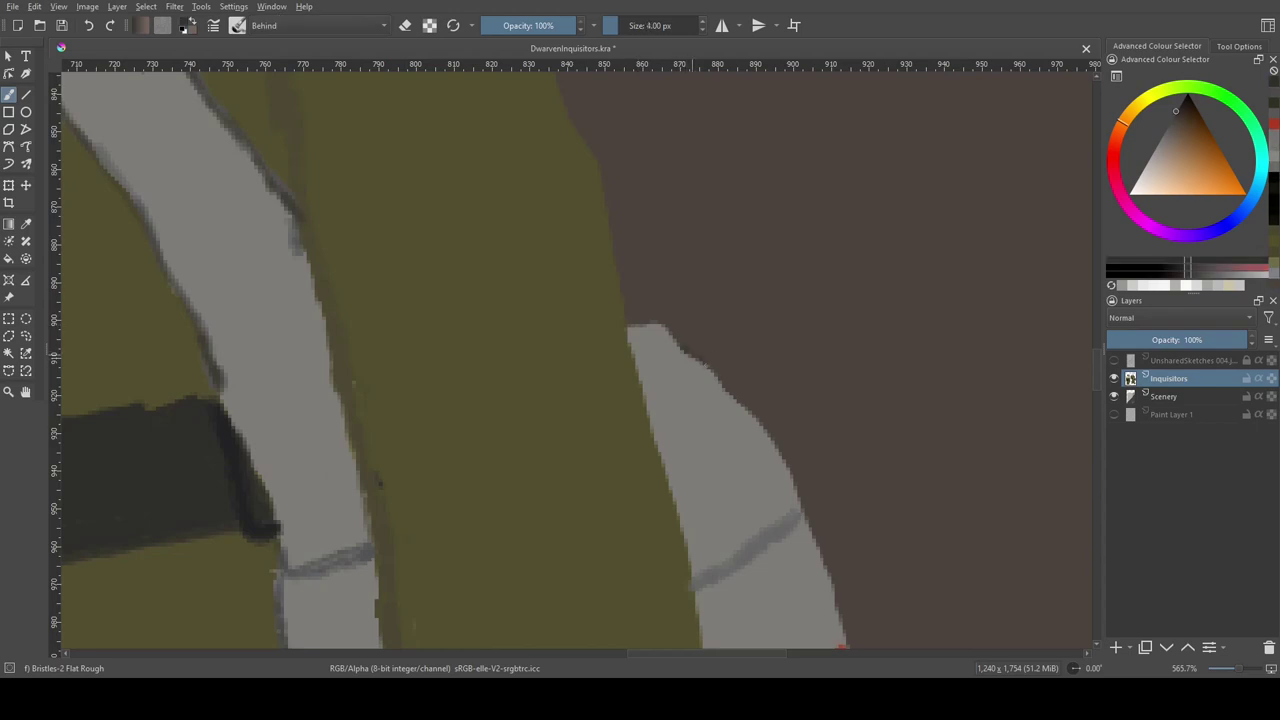
left_click_drag(600, 600, 515, 87)
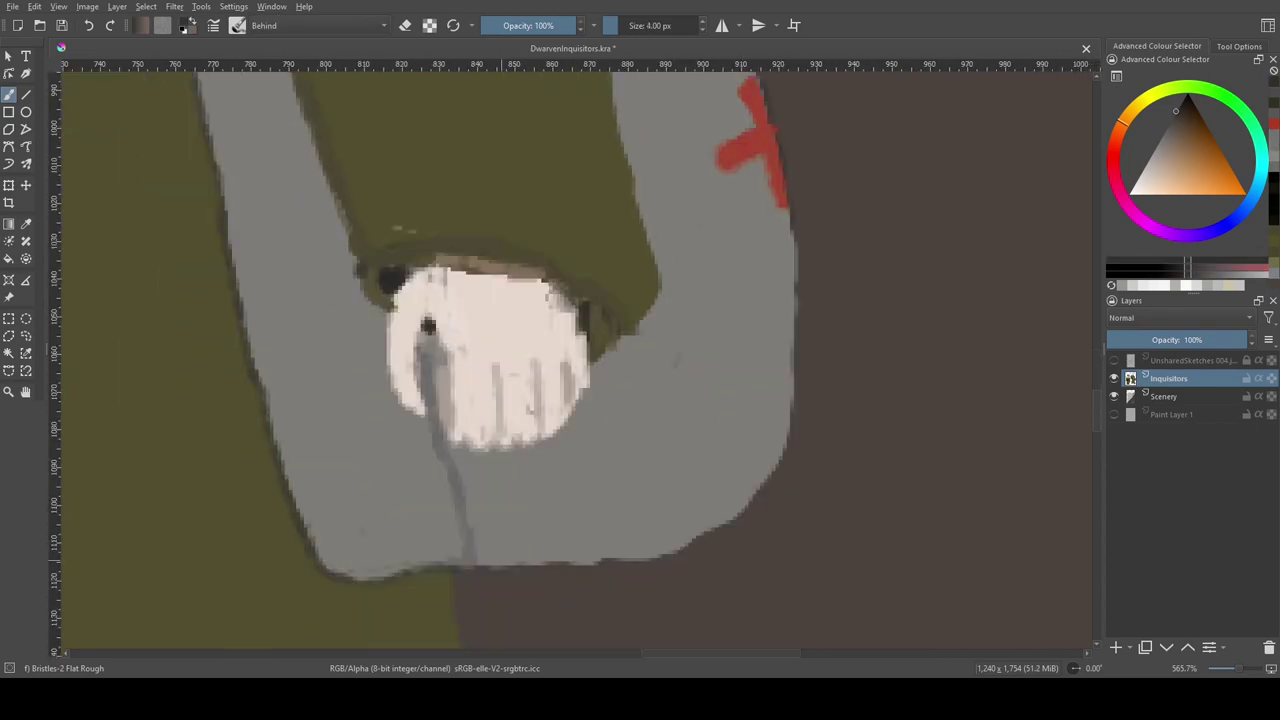
Step: Select the second figure's olive sleeve between strap and bag by contiguous colour, and slightly expand the selection
left_click(323, 90, "ctrl")
left_click(9, 353)
left_click(450, 150)
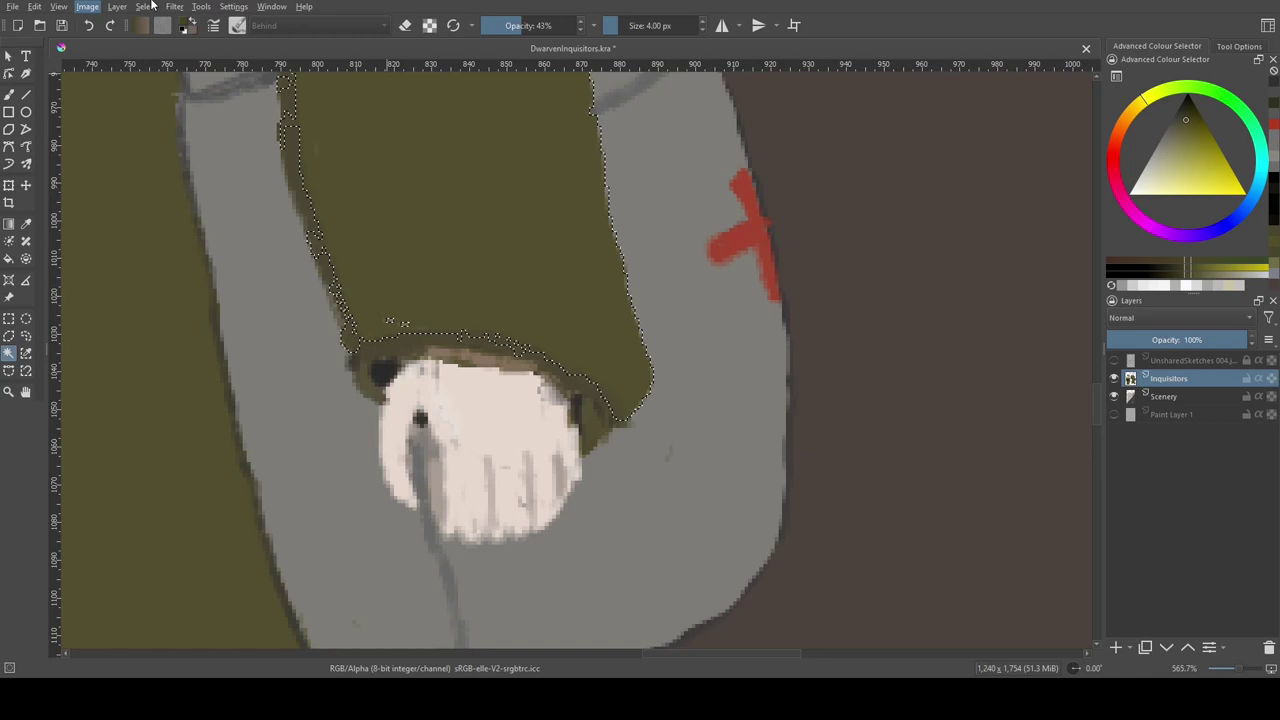
left_click(661, 344)
key("b")
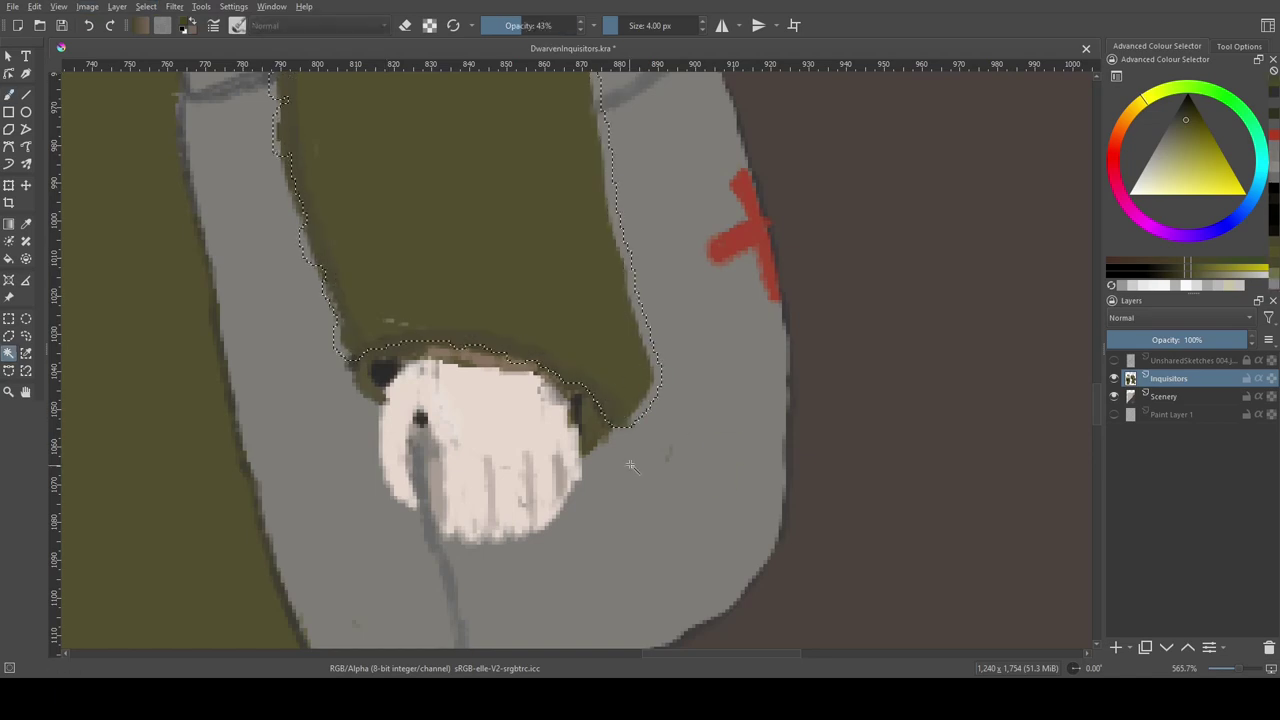
Step: Extend the second figure's robe hem over the leftmost foot in olive and paint its dark underside behind with a 4 px brush
scroll(570, 350, "down", 3)
scroll(828, 358, "up", 4)
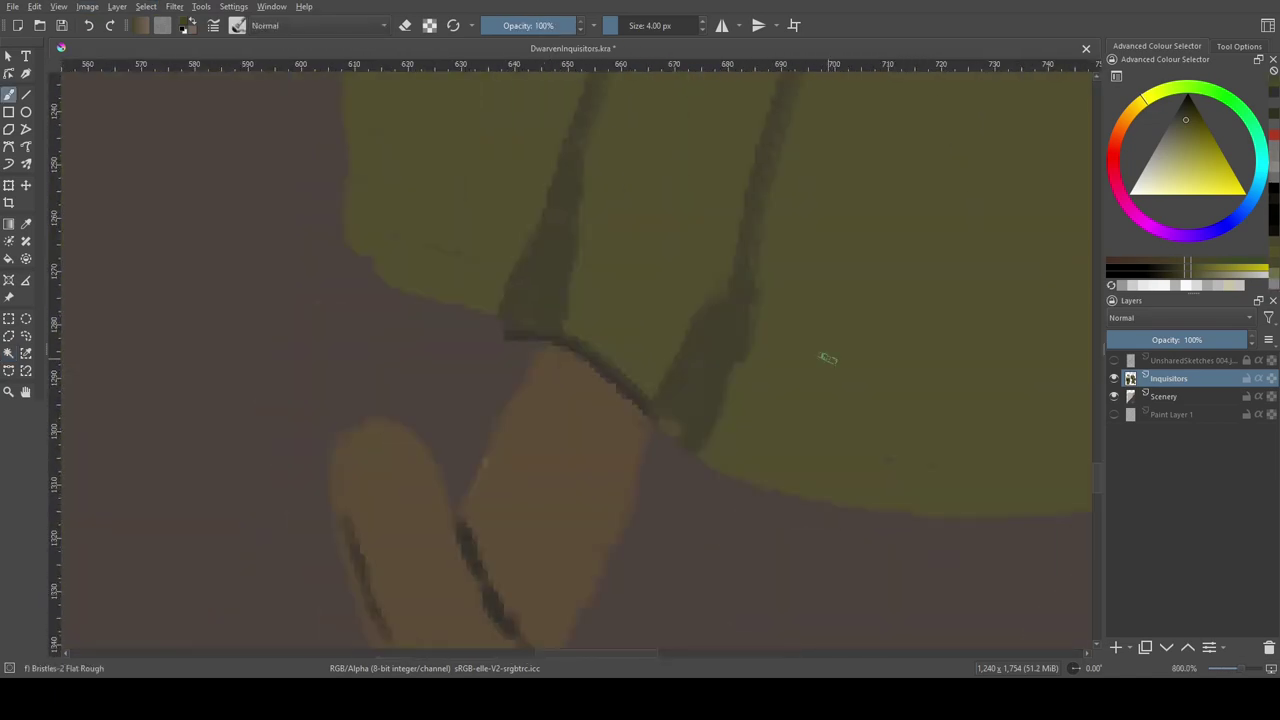
left_click(482, 340, "ctrl")
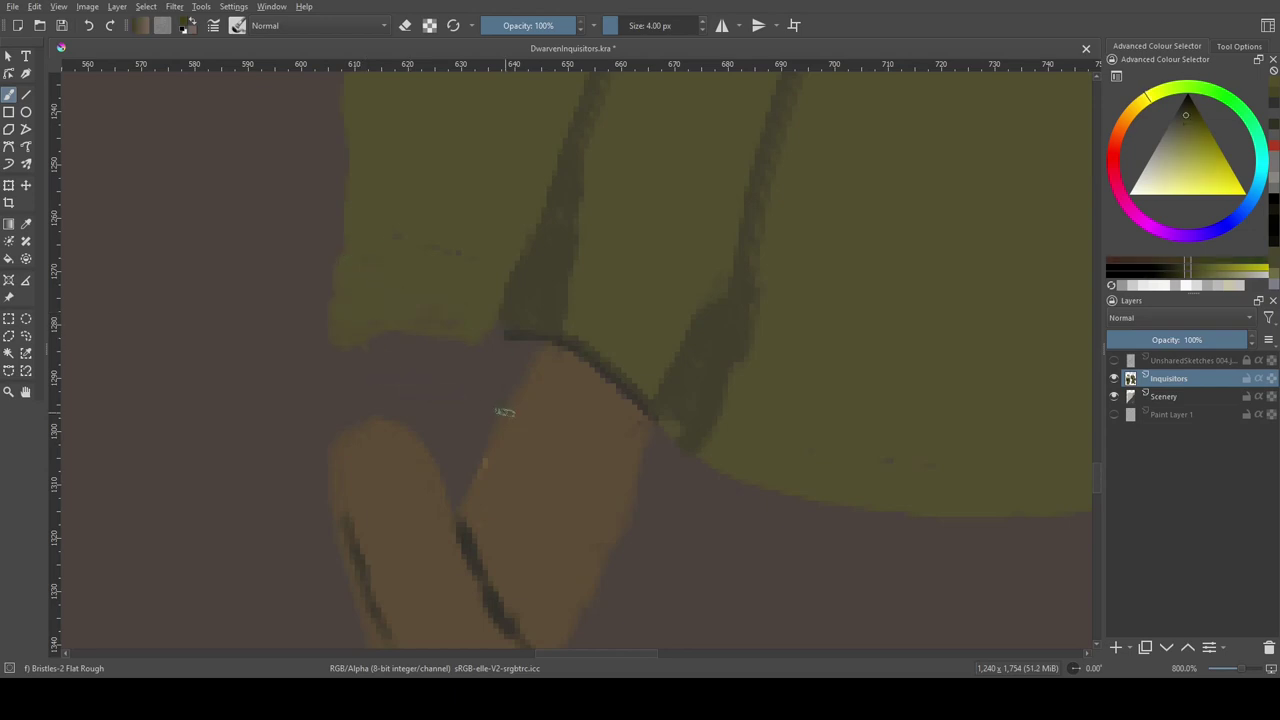
left_click_drag(378, 342, 501, 382)
scroll(470, 340, "up", 2)
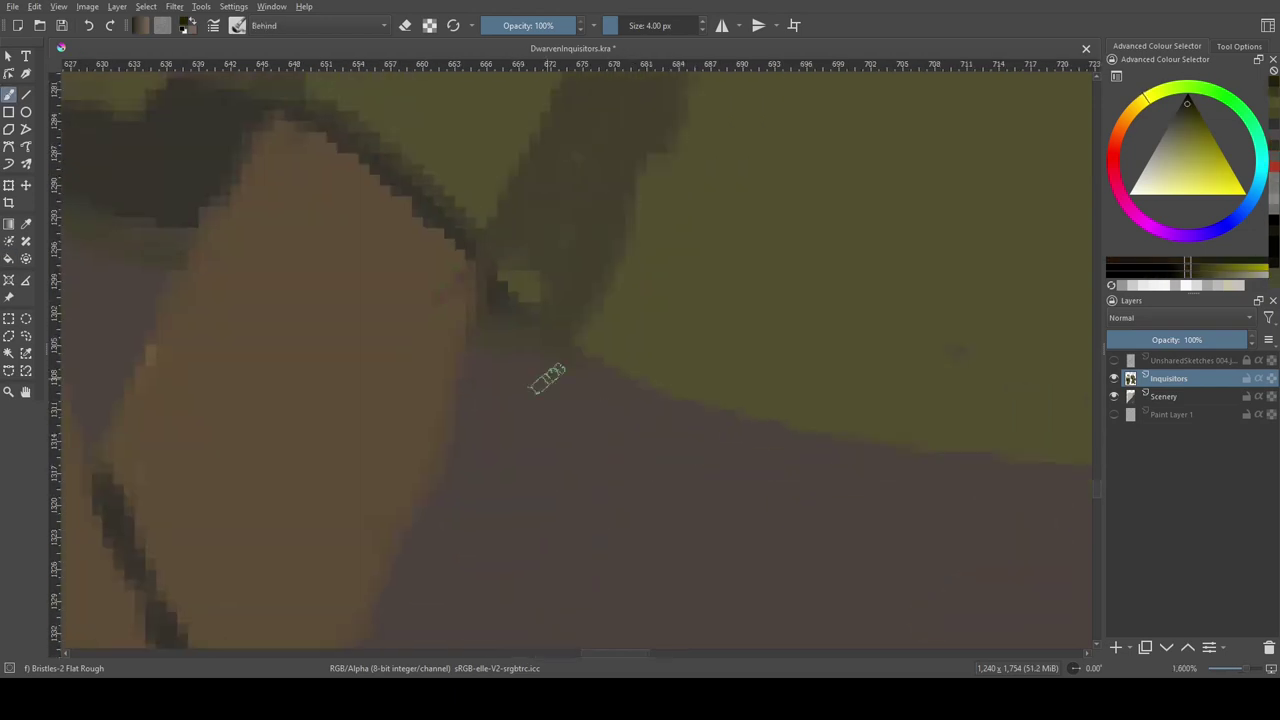
scroll(543, 371, "down", 5)
scroll(550, 300, "up", 4)
Step: With the sketch layer shown, draw two dark folds rising from the rightmost foot and widen the fold above the other foot
left_click_drag(557, 225, 545, 430)
left_click_drag(400, 80, 540, 450)
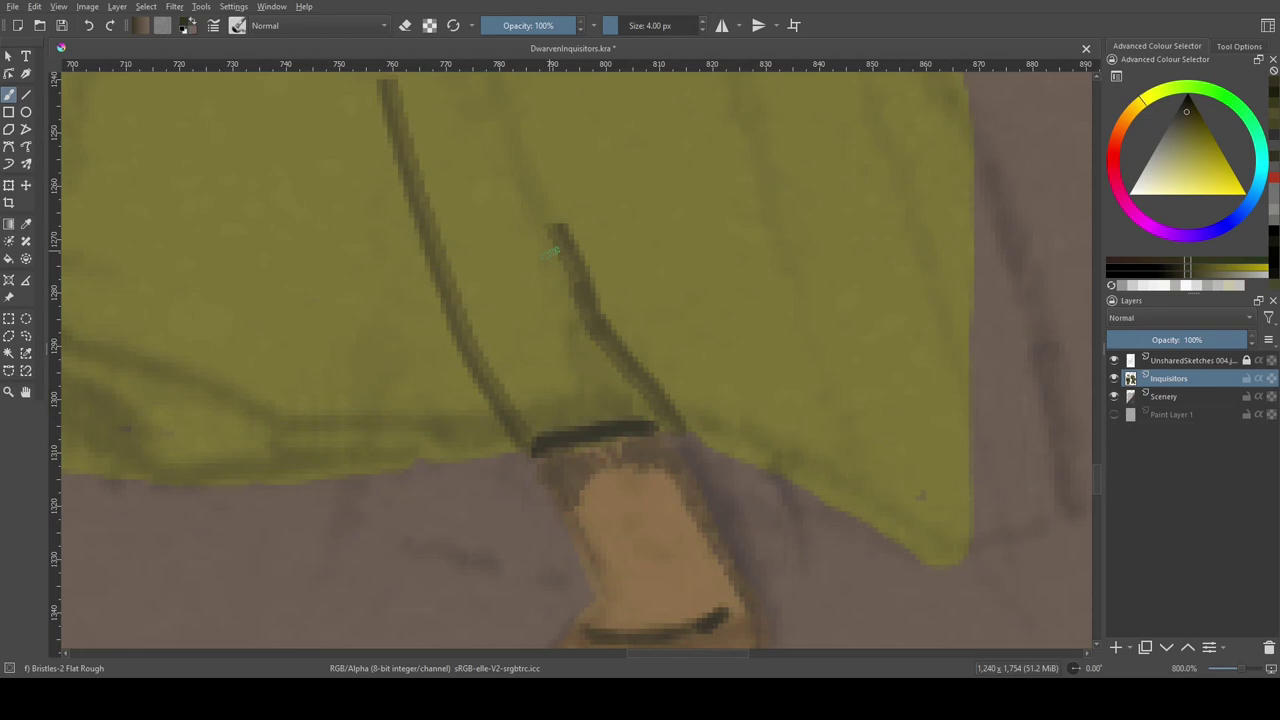
scroll(540, 440, "down", 4)
scroll(494, 292, "up", 4)
left_click_drag(494, 292, 462, 586)
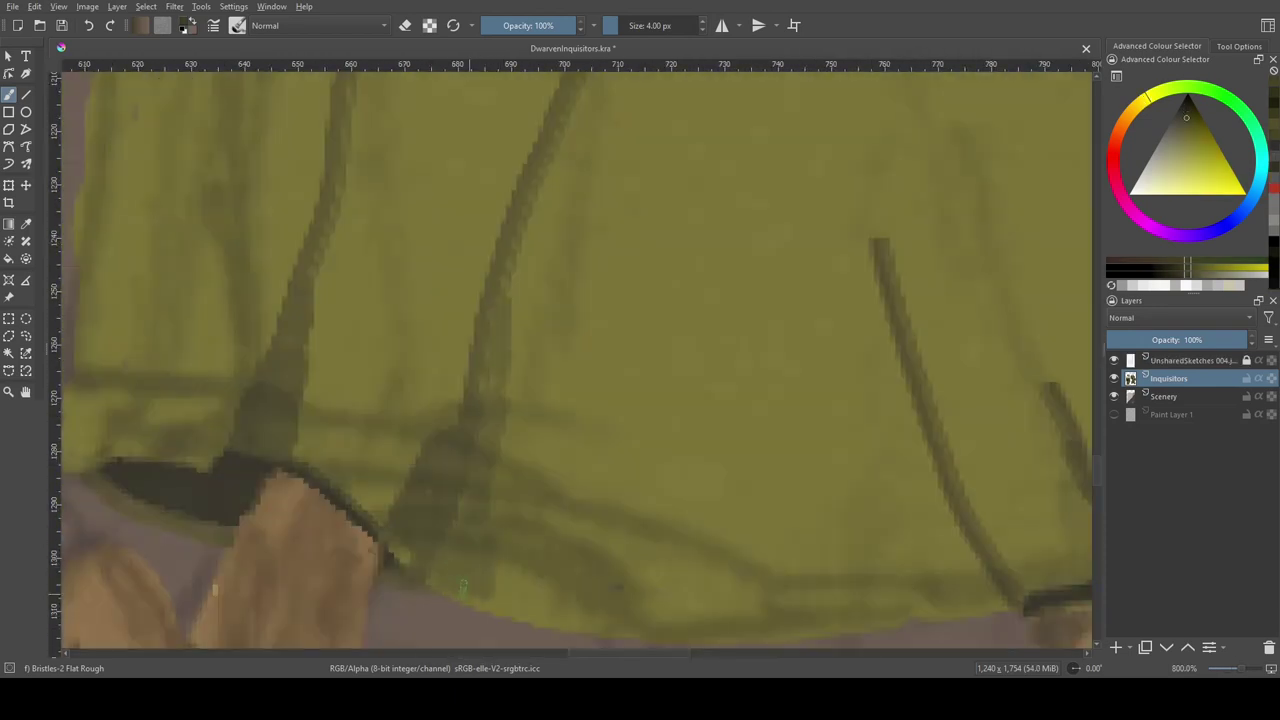
Step: Thicken the two dark folds above the second figure's rightmost foot with the 4 px brush, following the sketch
scroll(510, 268, "down", 4)
scroll(510, 268, "up", 4)
scroll(520, 300, "down", 4)
scroll(600, 400, "up", 4)
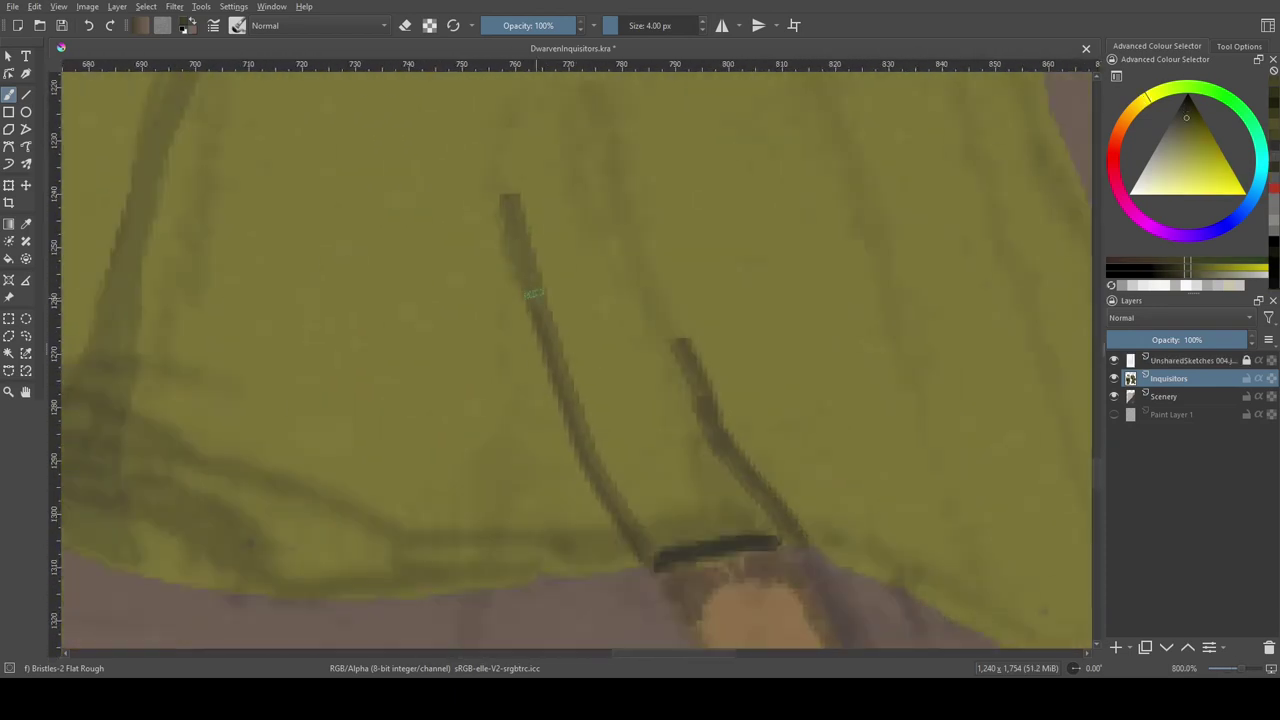
left_click_drag(560, 420, 625, 545)
left_click_drag(680, 340, 730, 437)
Step: Paint two short yellowish-olive eyebrows above the first figure's dark glasses with a 4 px brush
scroll(730, 437, "down", 4)
scroll(329, 491, "up", 4)
scroll(449, 337, "up", 2)
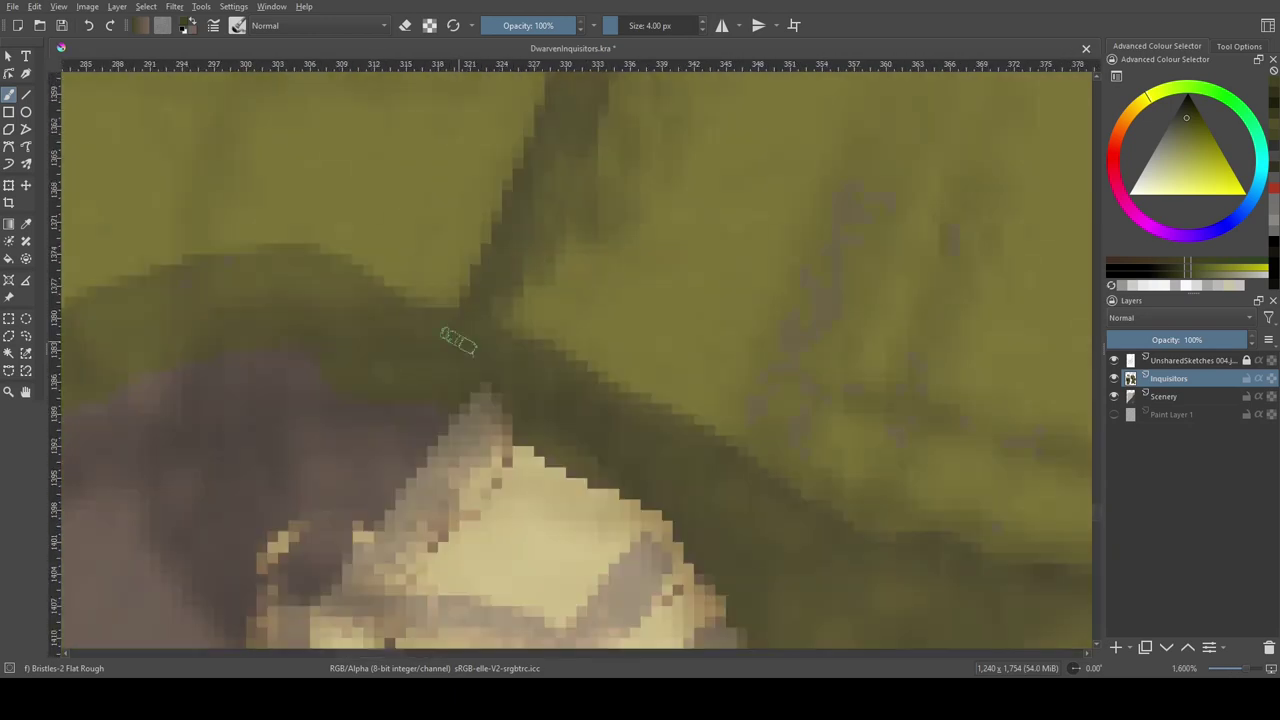
scroll(349, 299, "down", 3)
scroll(349, 299, "down", 2)
scroll(430, 240, "up", 3)
scroll(533, 303, "up", 3)
left_click(298, 280)
left_click(448, 260)
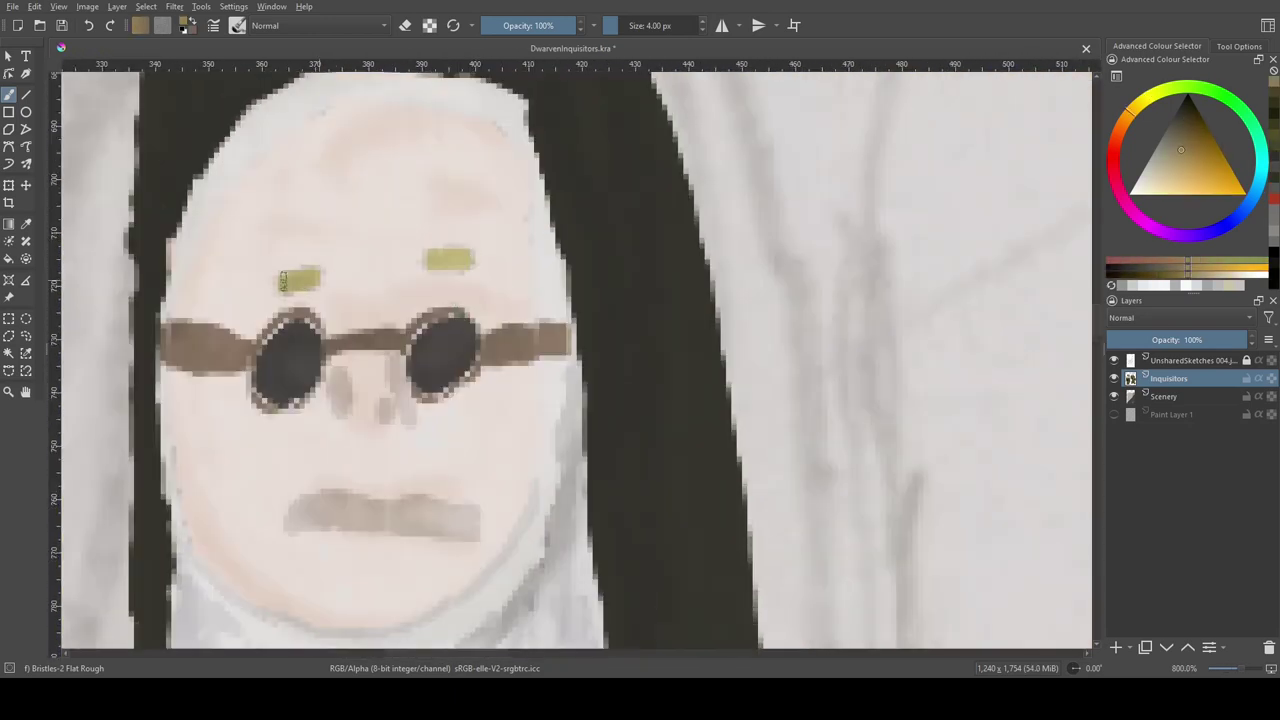
Step: Pick the headdress's off-white and paint it across the top of the first figure's forehead with a 5 px brush
left_click(533, 303, "ctrl")
left_click(436, 462, "ctrl")
key("bracketright")
key("bracketright")
key("bracketright")
key("bracketright")
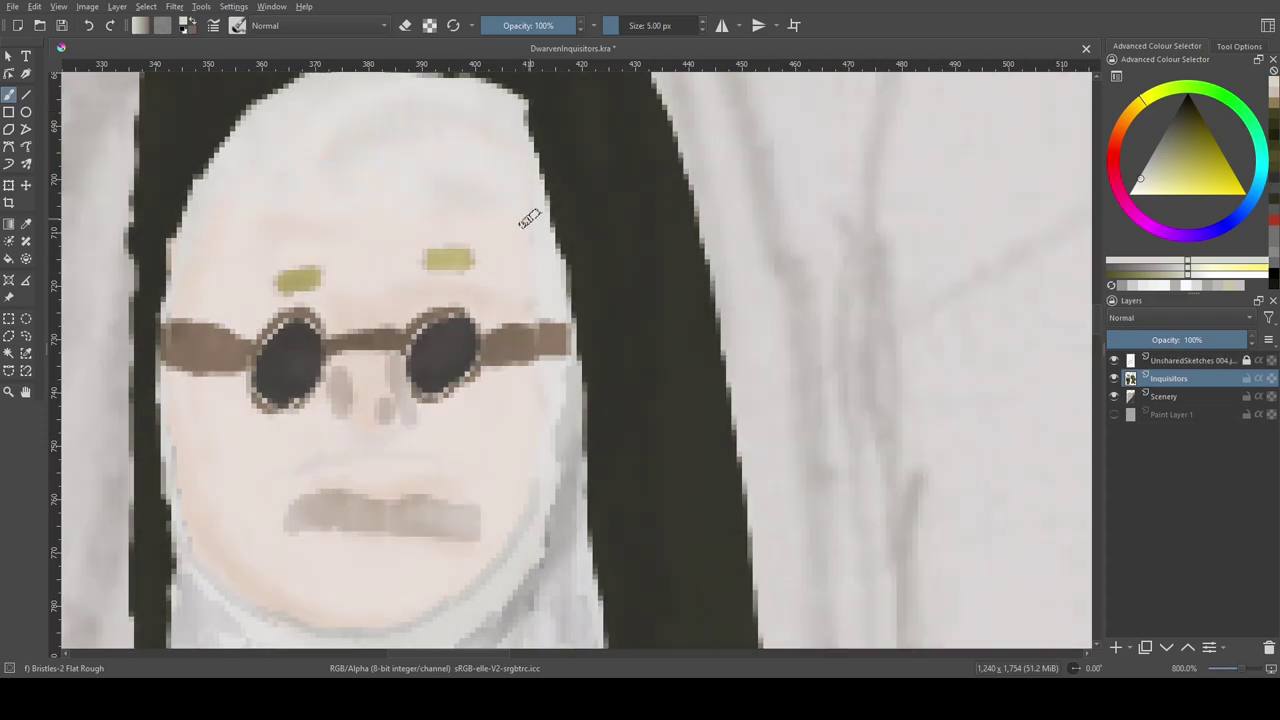
Step: Pick a grey tone and outline the headdress's edge around the first figure's face with a 2 px brush
left_click(528, 214, "ctrl")
key("bracketleft")
key("bracketleft")
key("bracketleft")
key("bracketleft")
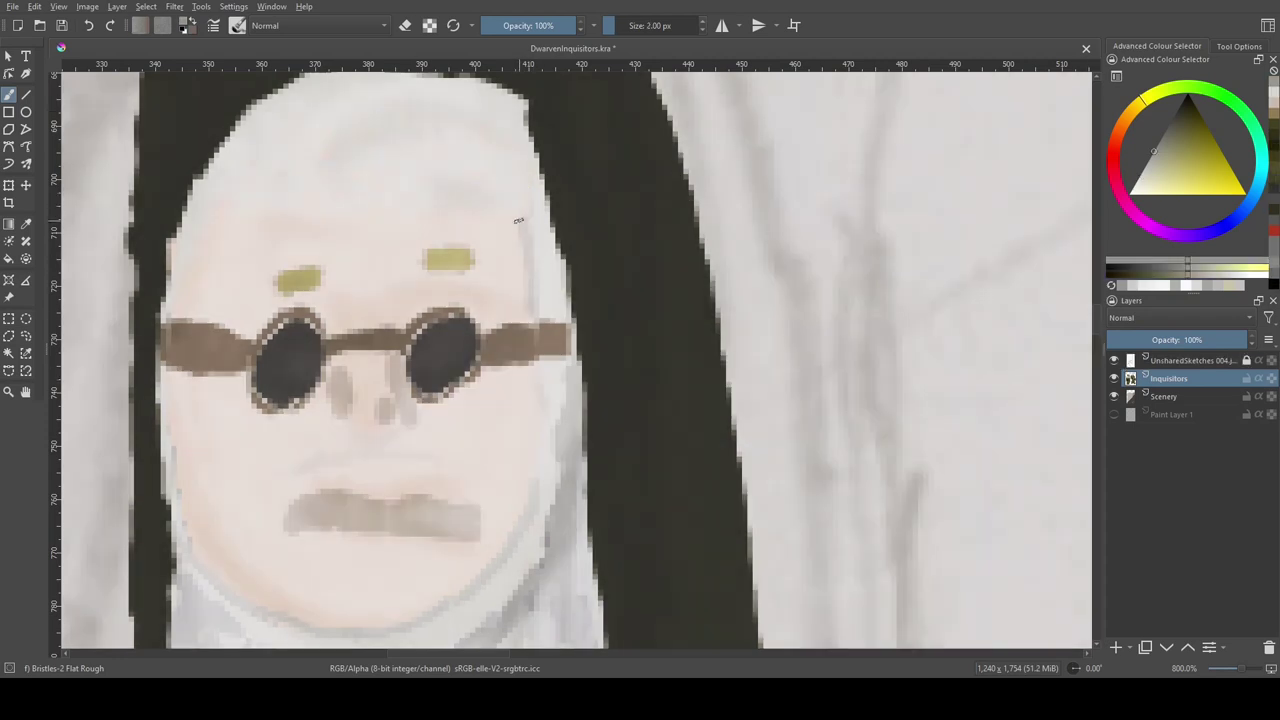
Step: Adjust the overlay sketch layer's opacity and add a drop shadow style to the Inquisitors layer
scroll(514, 214, "down", 6)
left_click(1190, 360)
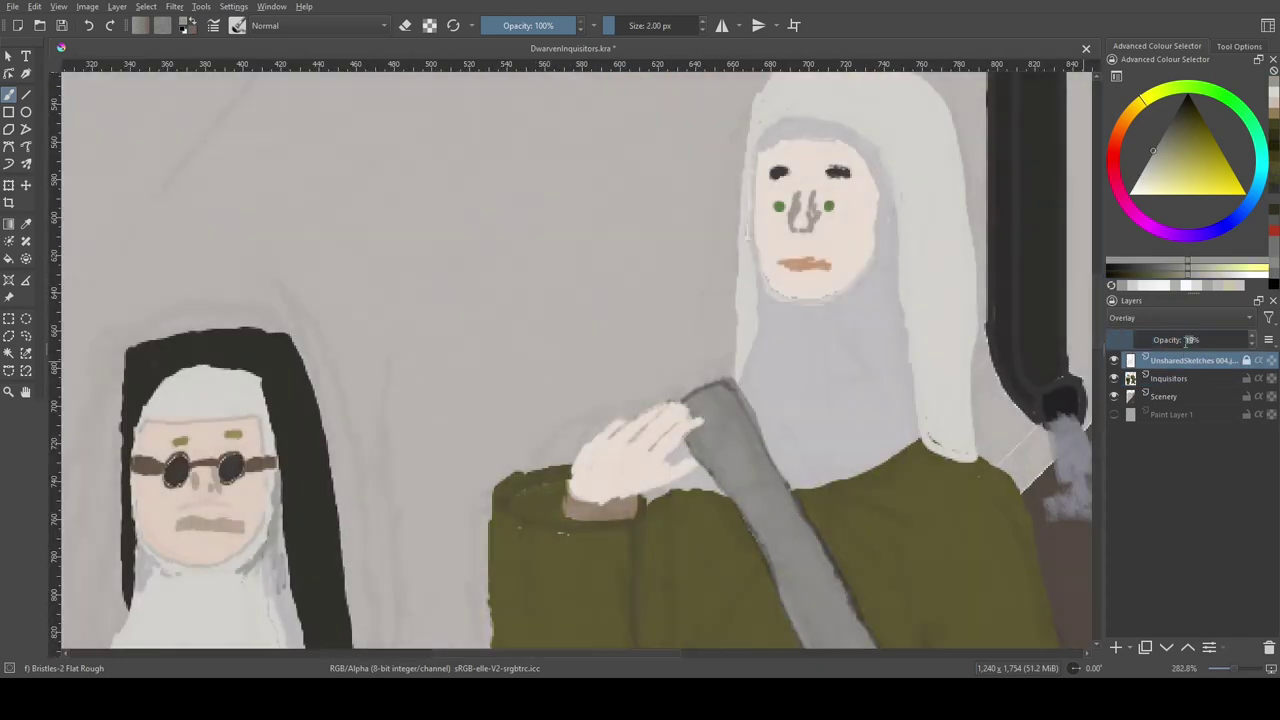
left_click(1190, 378)
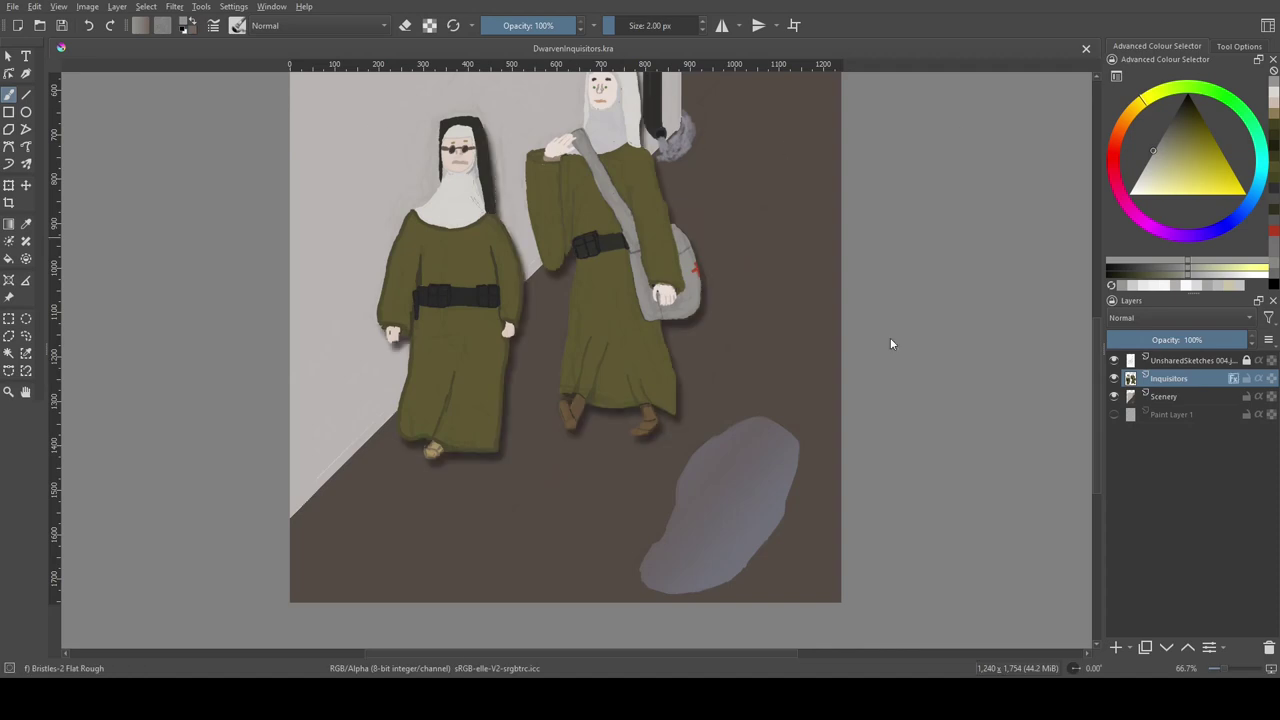